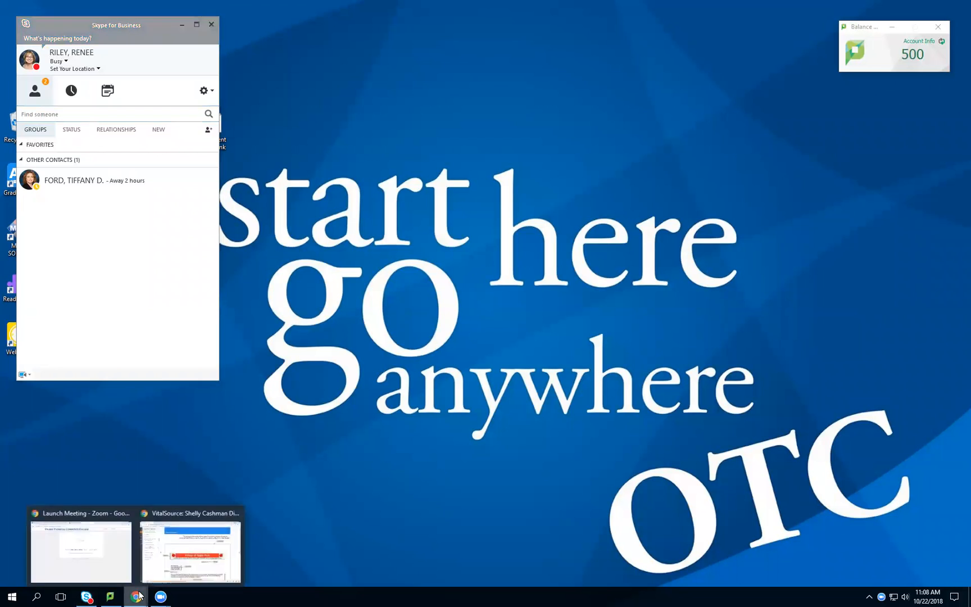
Switch to Chrome and view the Zoom Link announcement in the CIS-101-104-18FA course.
{"action": "left_click", "coordinate": [89, 556]}
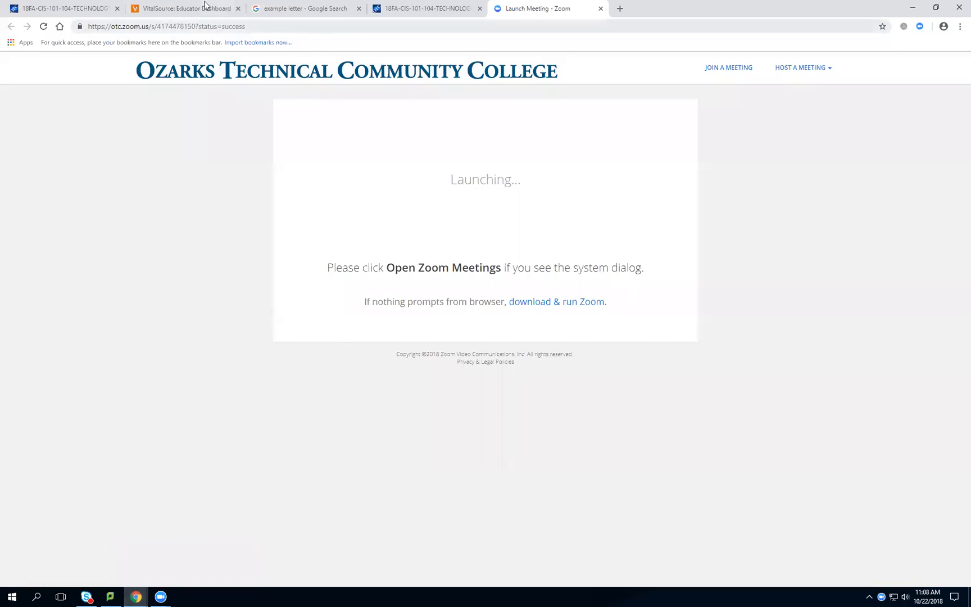
{"action": "left_click", "coordinate": [66, 9]}
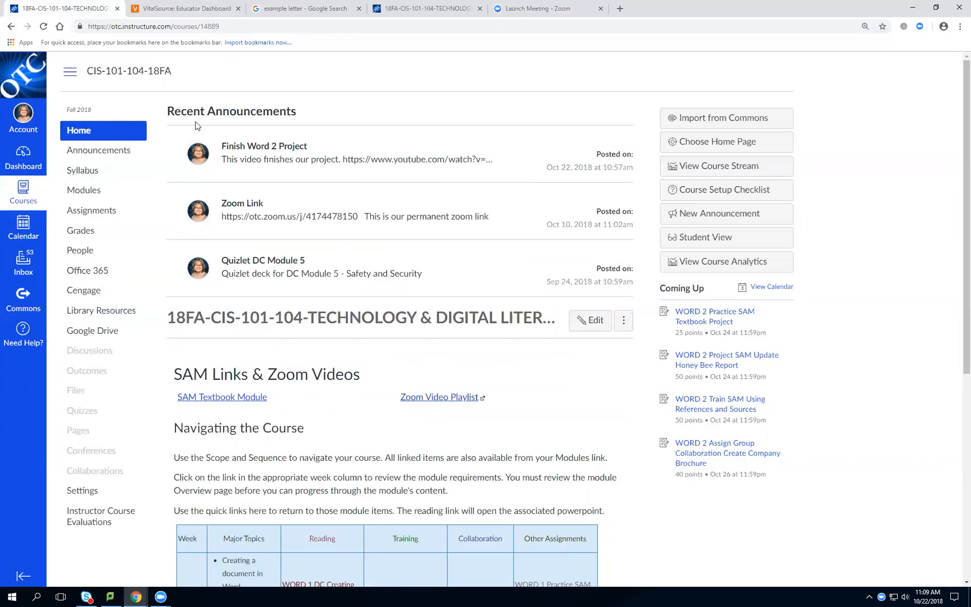
{"action": "left_click", "coordinate": [242, 205]}
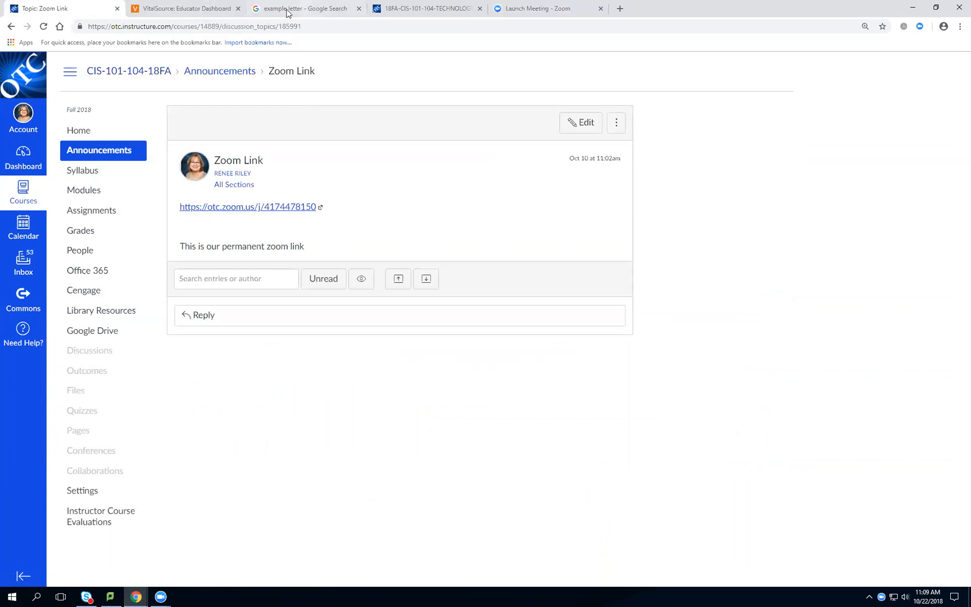
{"action": "left_click", "coordinate": [915, 10]}
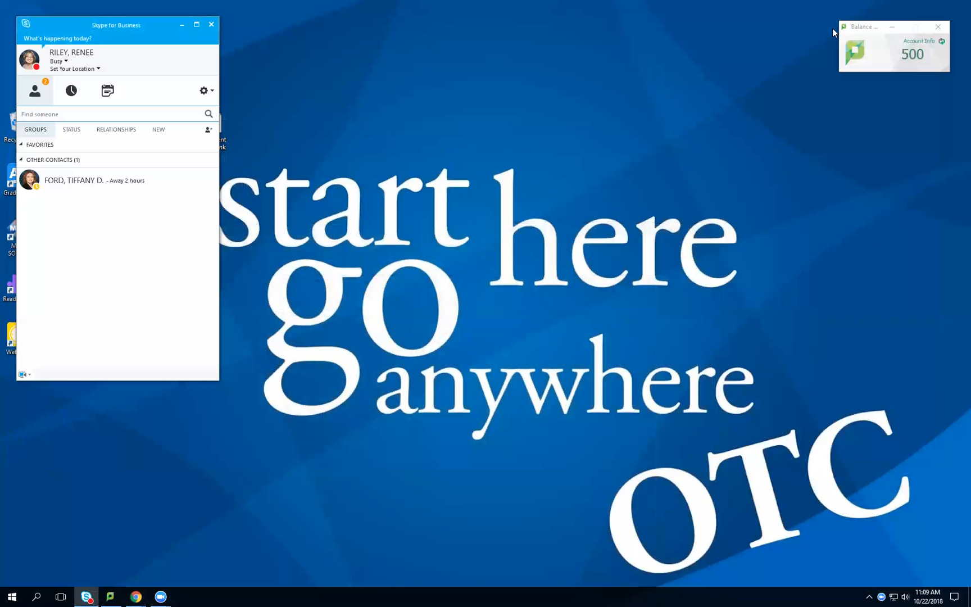
Switch to the VitalSource textbook window and review the sample business letter in Word Module 3.
{"action": "mouse_move", "coordinate": [138, 595]}
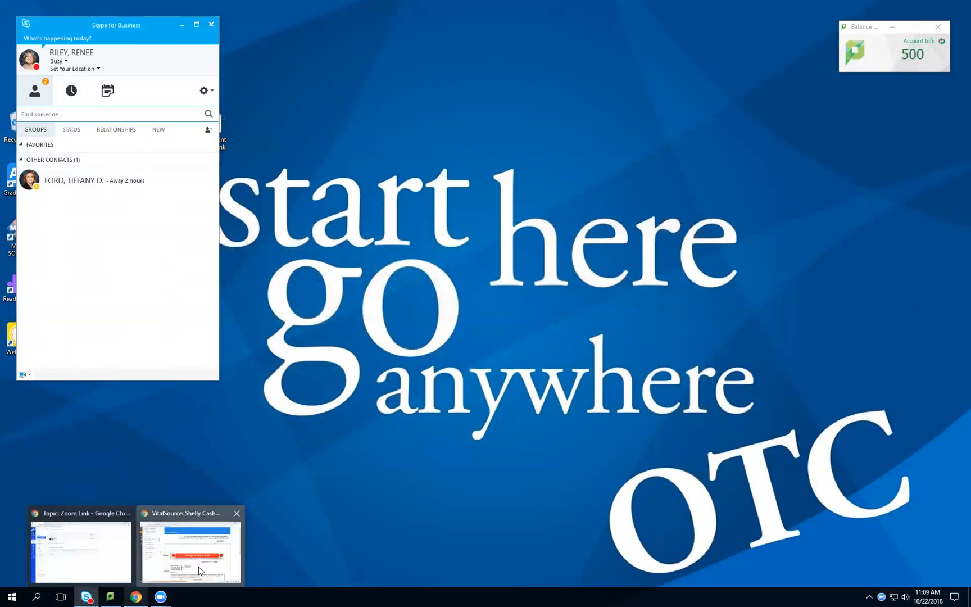
{"action": "left_click", "coordinate": [190, 549]}
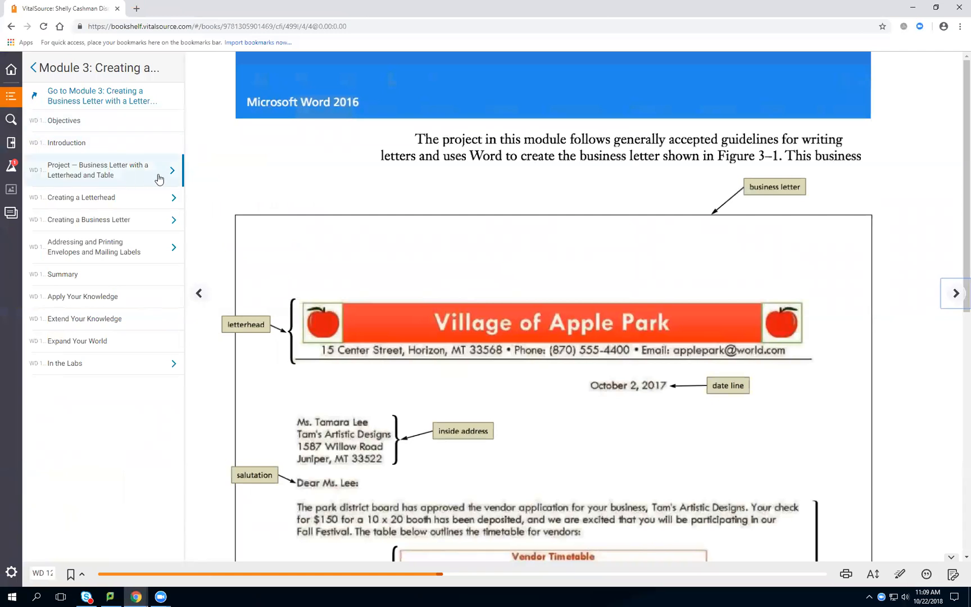
{"action": "scroll", "coordinate": [335, 160], "scroll_direction": "down", "scroll_amount": 3}
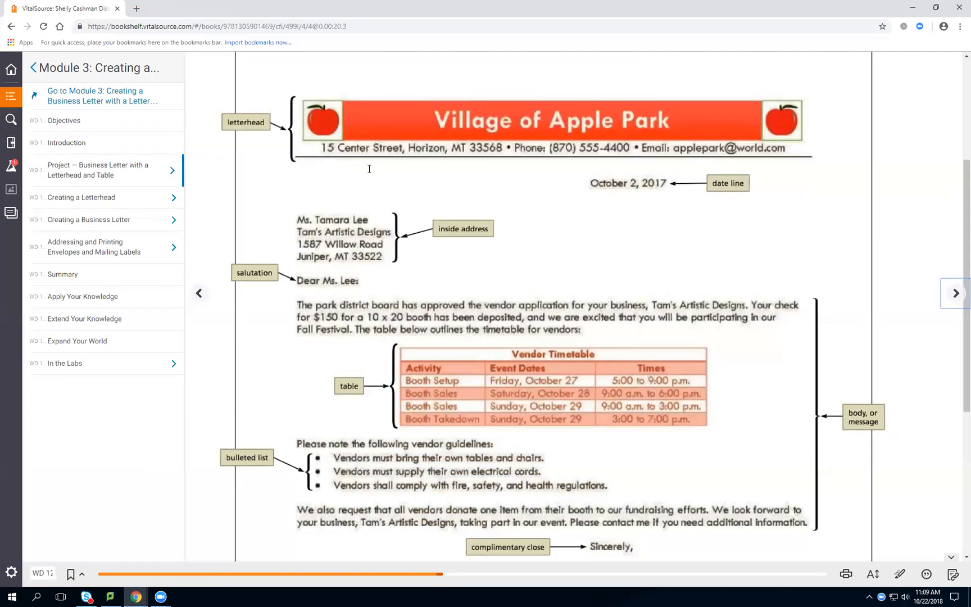
{"action": "scroll", "coordinate": [479, 288], "scroll_direction": "up", "scroll_amount": 2}
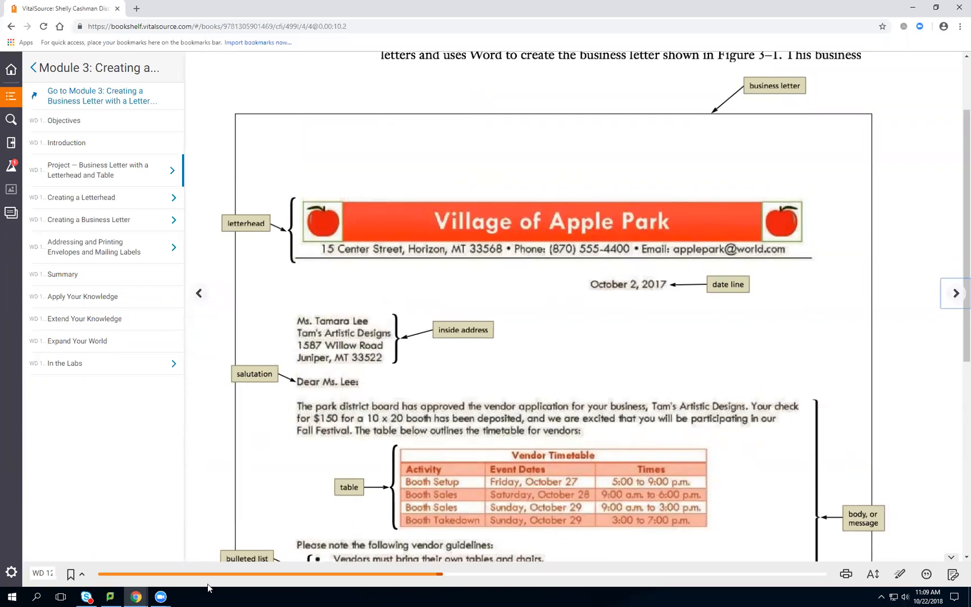
Open WORD 3 Practice SAM Textbook Project from the Week10 row of the course home page and load it in a new window.
{"action": "left_click", "coordinate": [135, 595]}
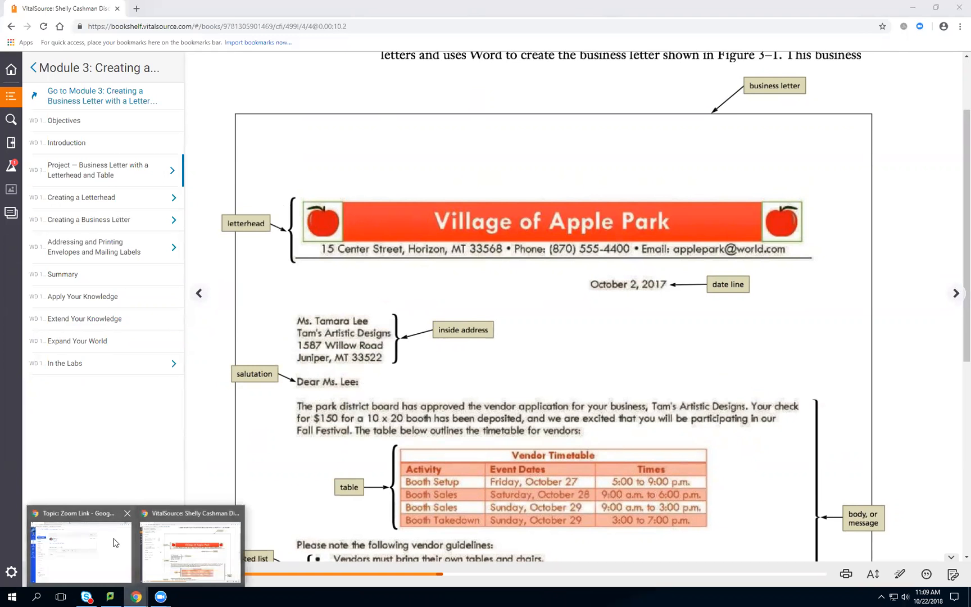
{"action": "left_click", "coordinate": [115, 541]}
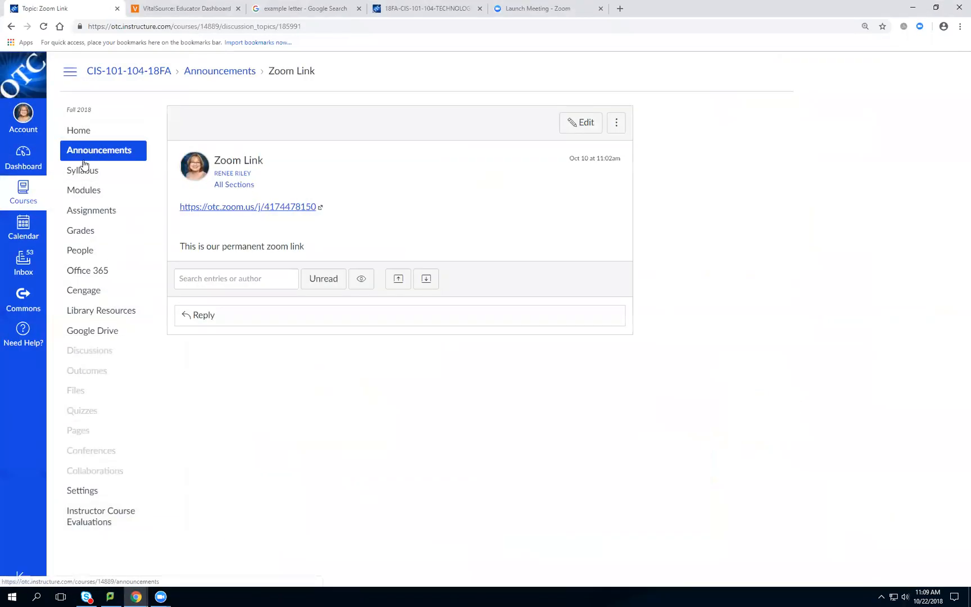
{"action": "left_click", "coordinate": [72, 133]}
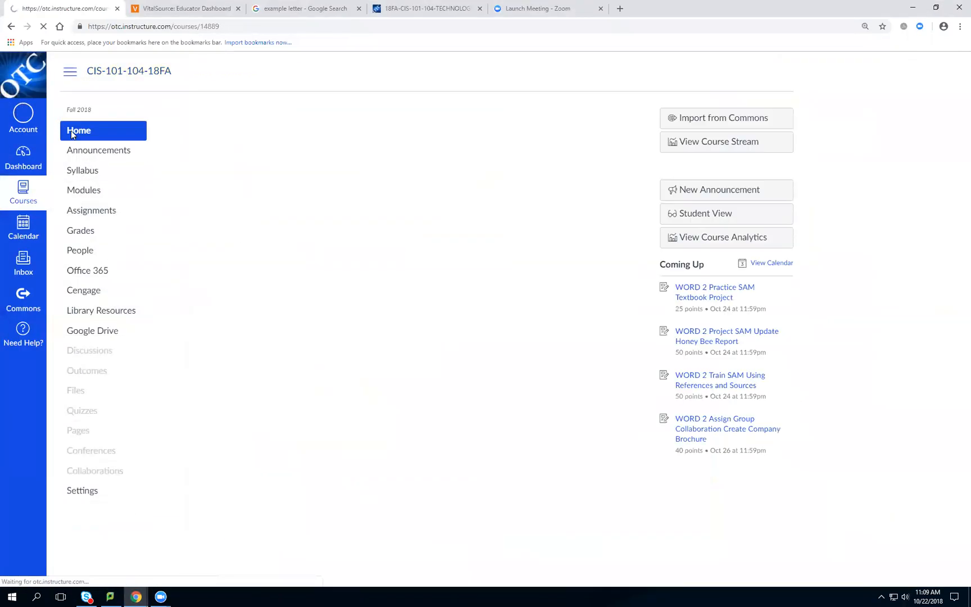
{"action": "scroll", "coordinate": [520, 332], "scroll_direction": "down", "scroll_amount": 5}
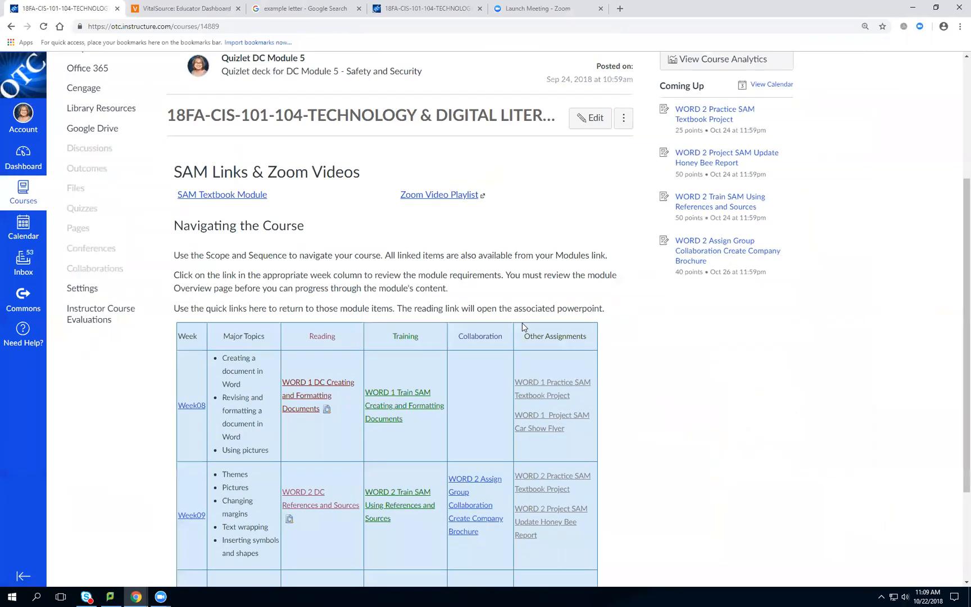
{"action": "scroll", "coordinate": [650, 297], "scroll_direction": "down", "scroll_amount": 2}
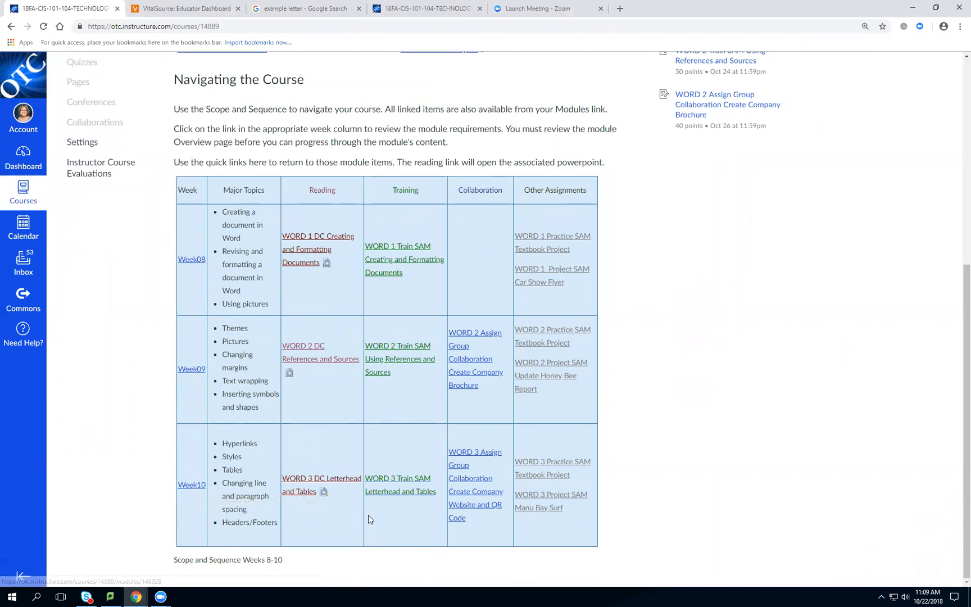
{"action": "left_click", "coordinate": [551, 464]}
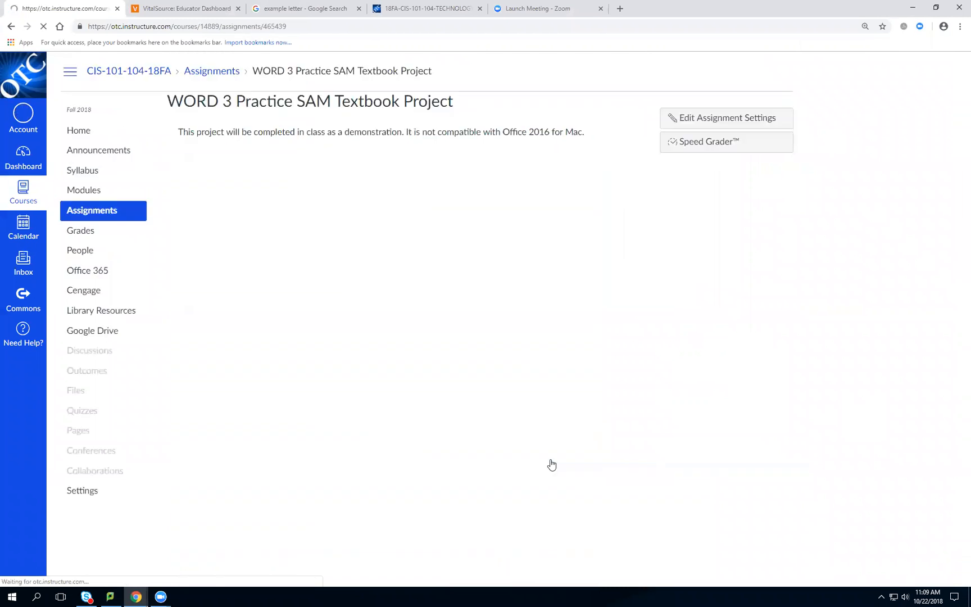
{"action": "left_click", "coordinate": [283, 179]}
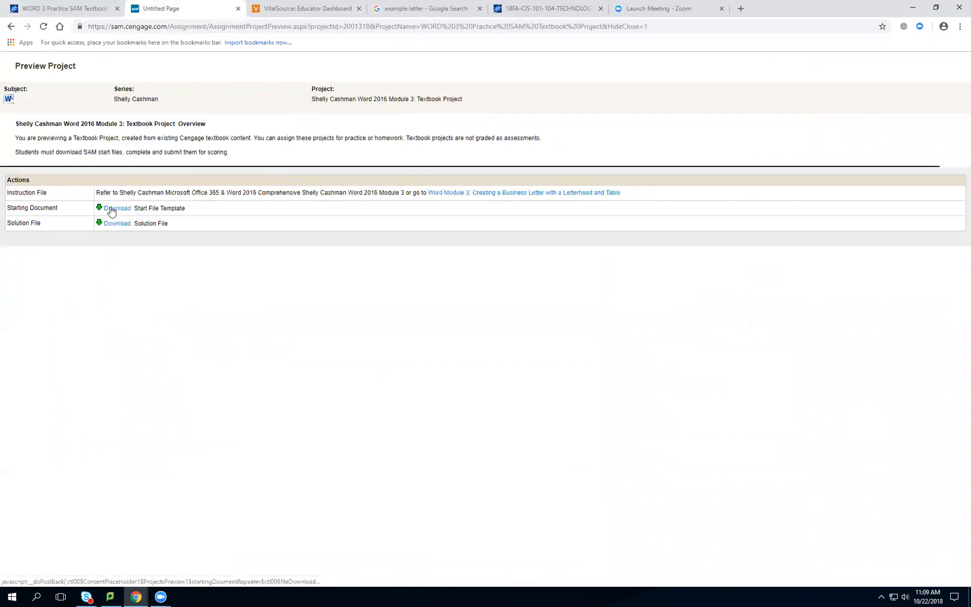
Download the Start File Template of the textbook project and open the downloaded document in Word.
{"action": "left_click", "coordinate": [111, 209]}
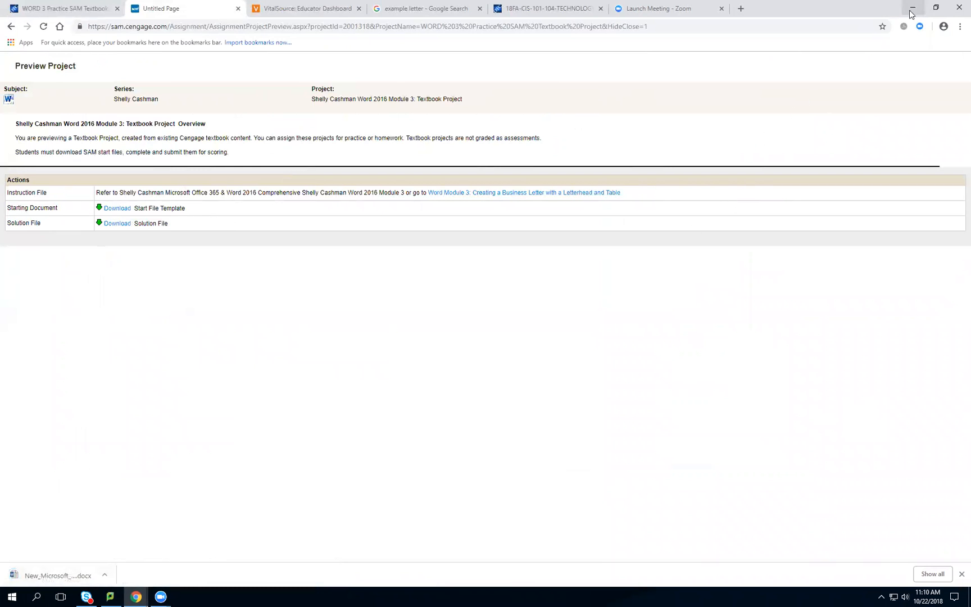
{"action": "left_click", "coordinate": [49, 574]}
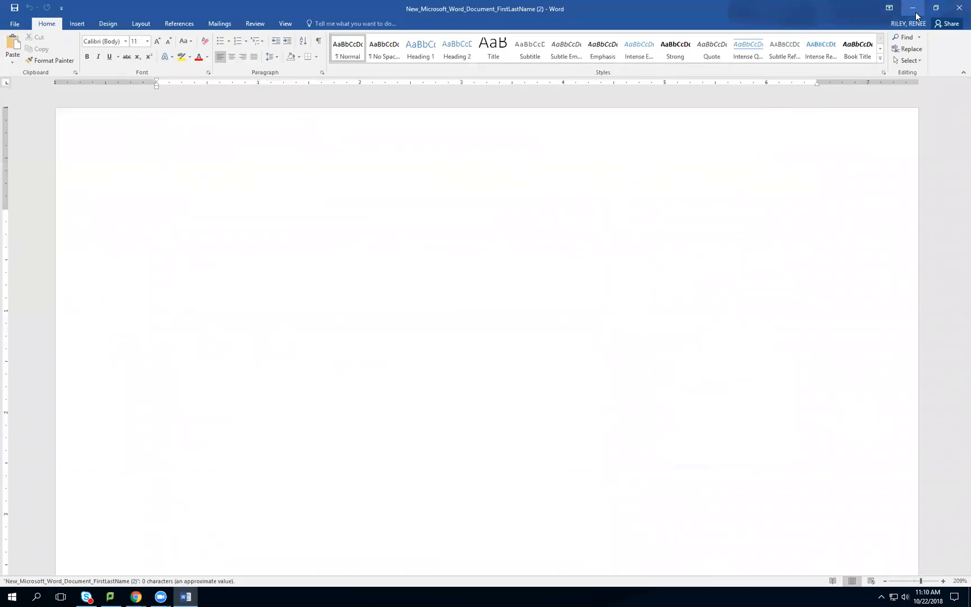
Move the VitalSource textbook window to the adjacent display and keep the Word document maximized on the main screen.
{"action": "left_click_drag", "start_coordinate": [682, 22], "coordinate": [970, 115]}
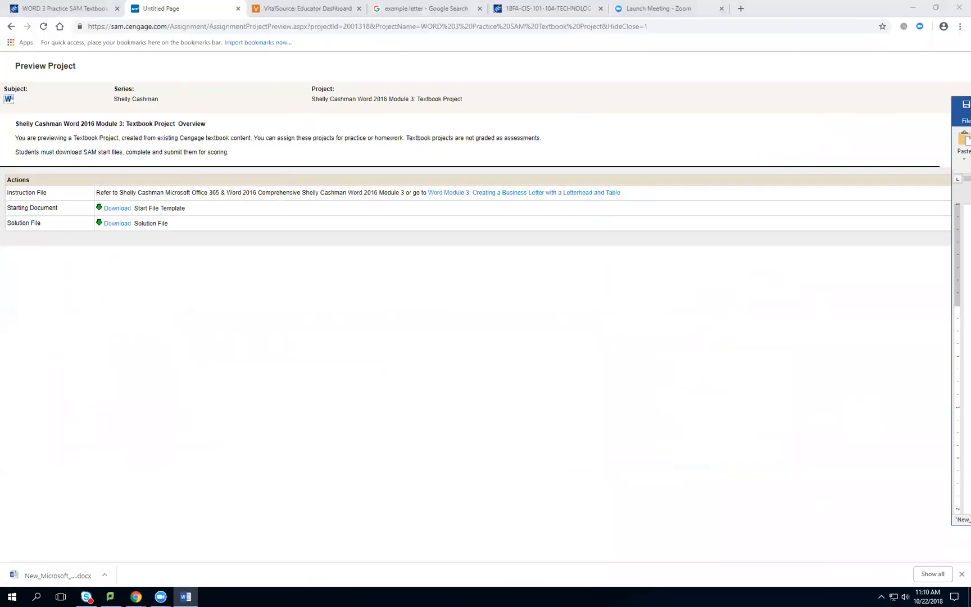
{"action": "left_click", "coordinate": [916, 9]}
{"action": "left_click", "coordinate": [916, 9]}
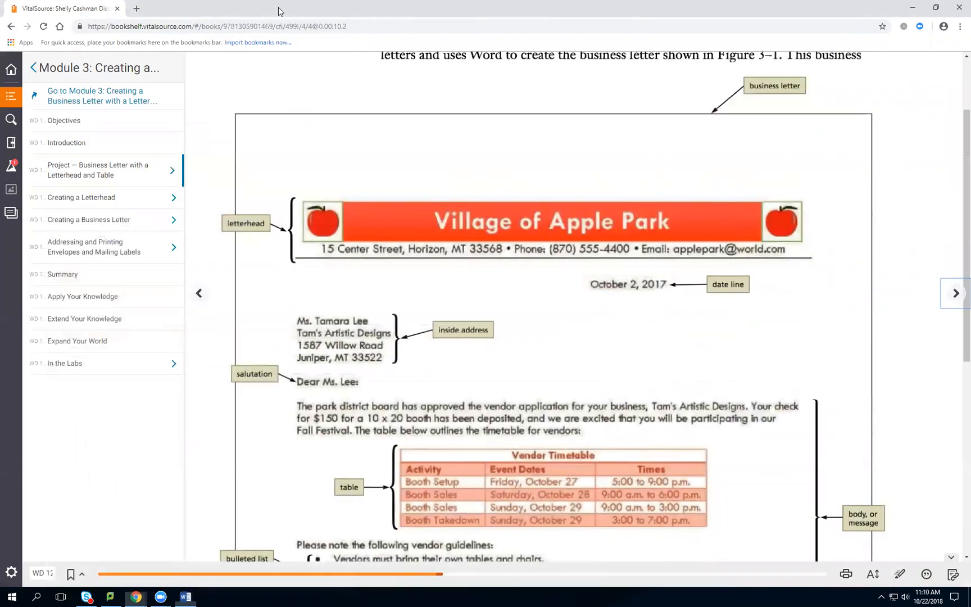
{"action": "left_click_drag", "start_coordinate": [281, 11], "coordinate": [970, 34]}
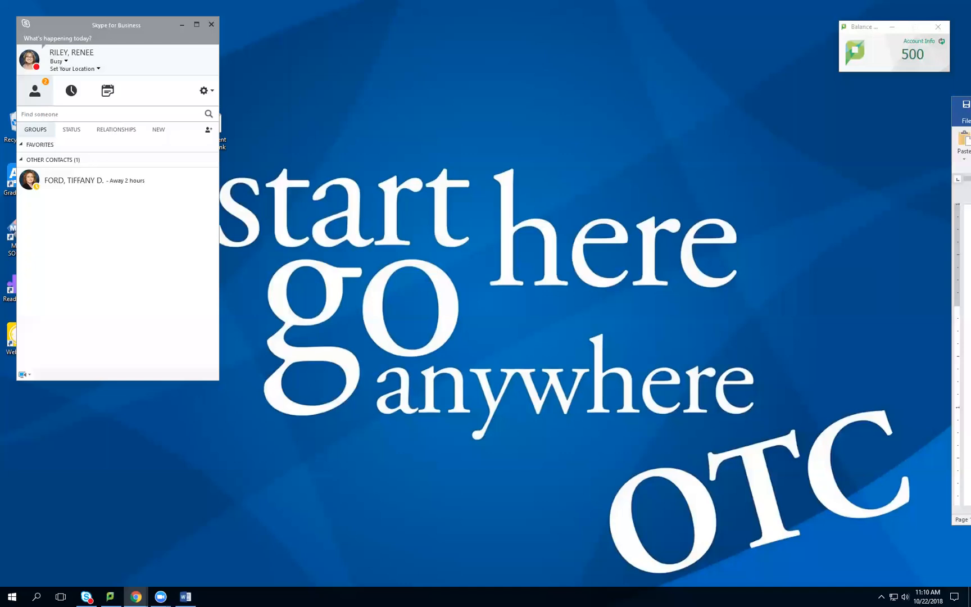
{"action": "left_click", "coordinate": [957, 122]}
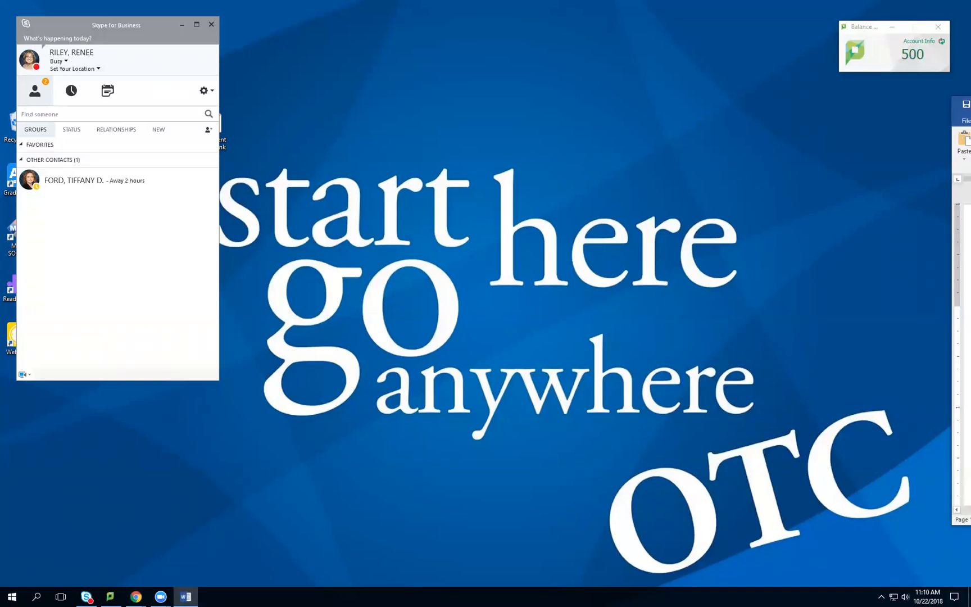
{"action": "left_click_drag", "start_coordinate": [970, 105], "coordinate": [371, 1]}
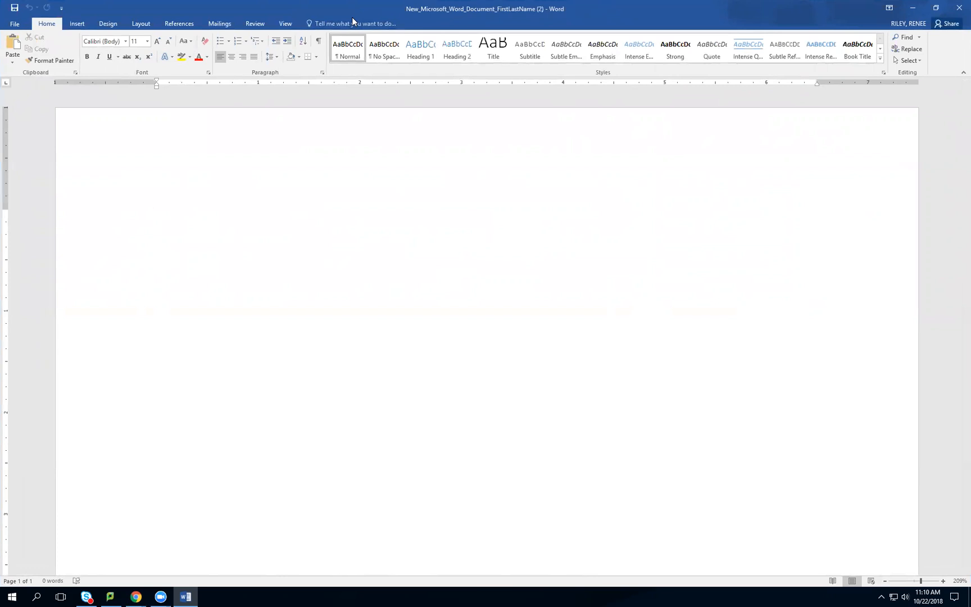
Close the project preview and reload WORD 3 Practice SAM Textbook Project from the course home page's Week10 row.
{"action": "left_click", "coordinate": [912, 8]}
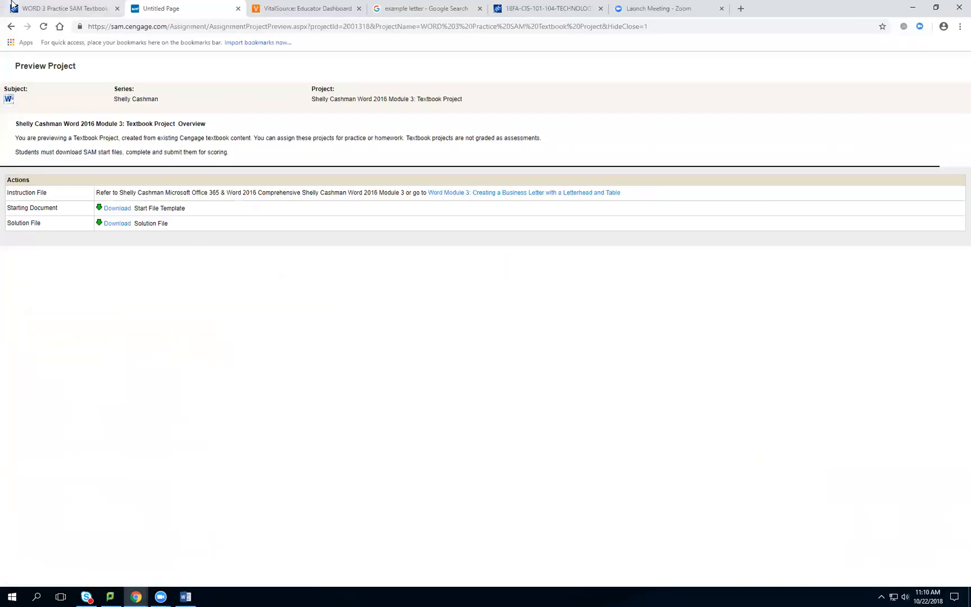
{"action": "left_click", "coordinate": [11, 27]}
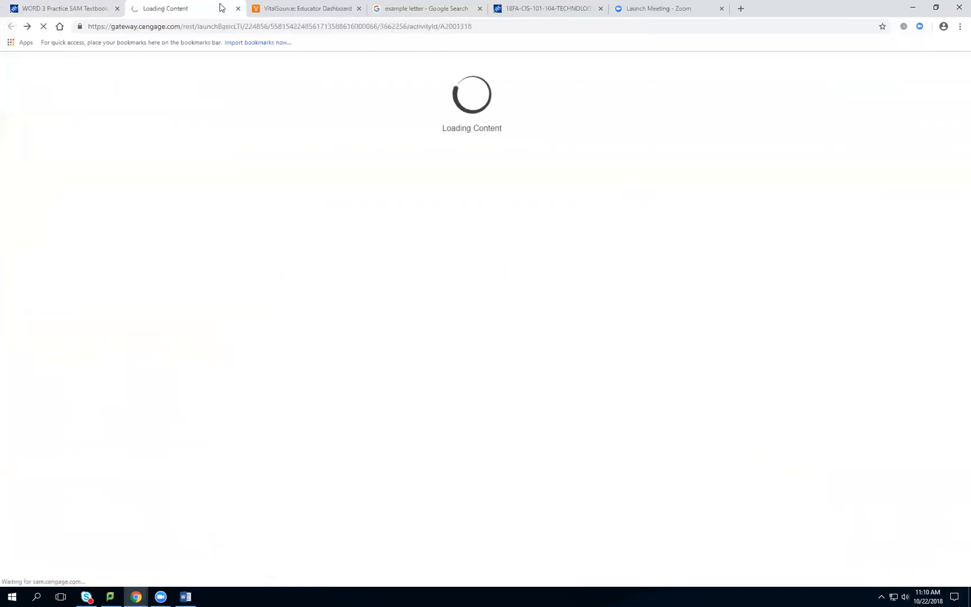
{"action": "left_click", "coordinate": [238, 9]}
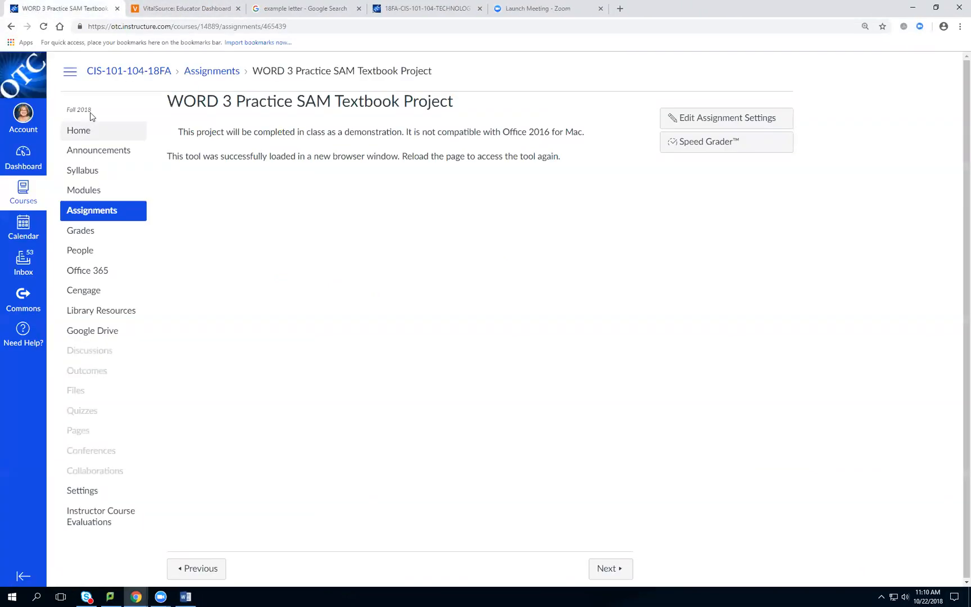
{"action": "left_click", "coordinate": [90, 130]}
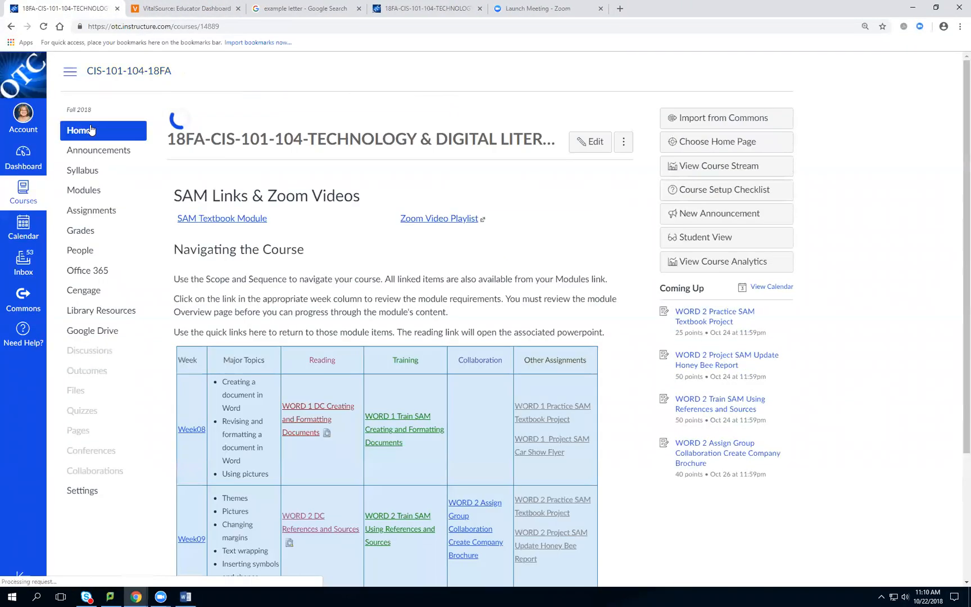
{"action": "scroll", "coordinate": [504, 322], "scroll_direction": "down", "scroll_amount": 6}
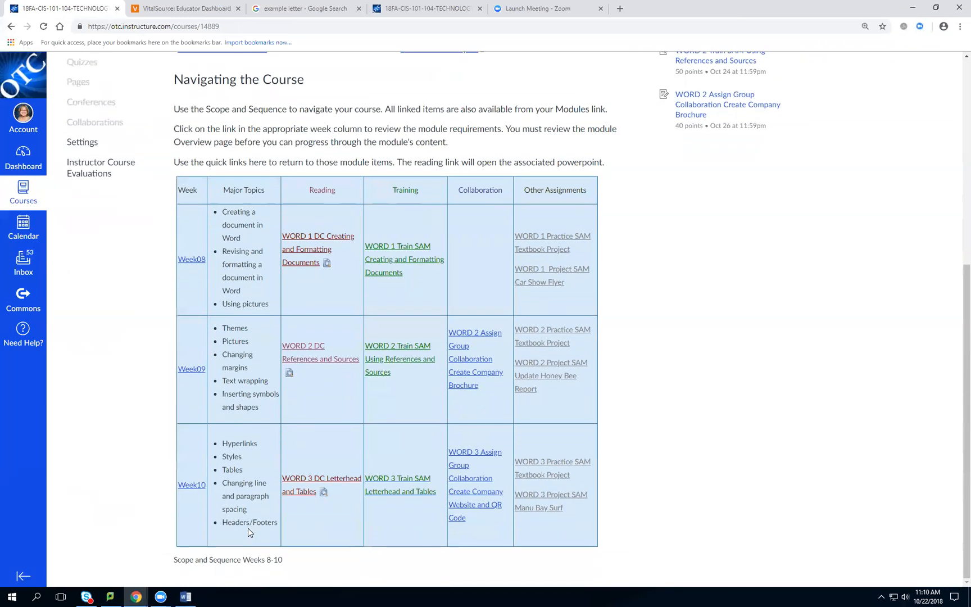
{"action": "left_click", "coordinate": [557, 475]}
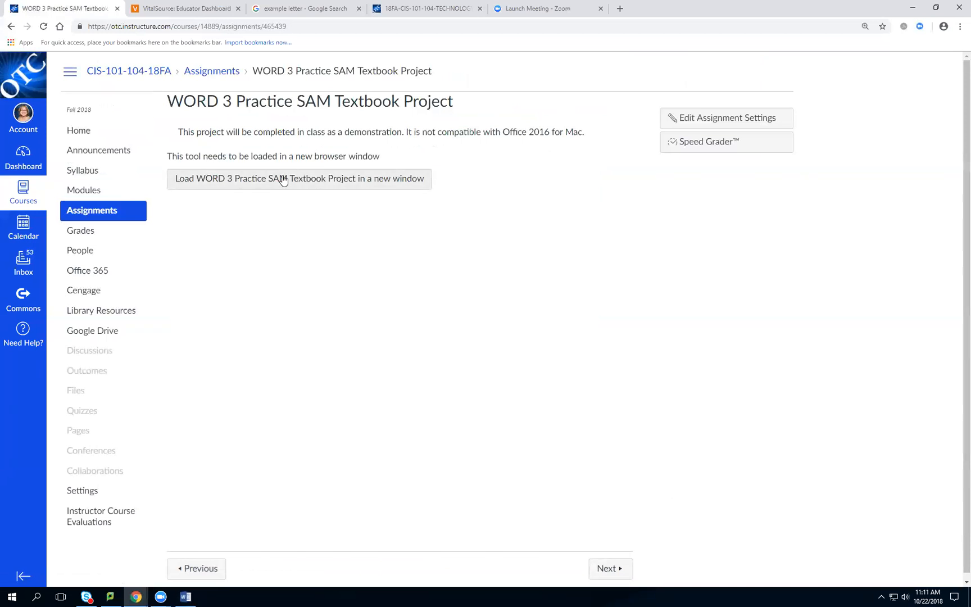
{"action": "left_click", "coordinate": [282, 179]}
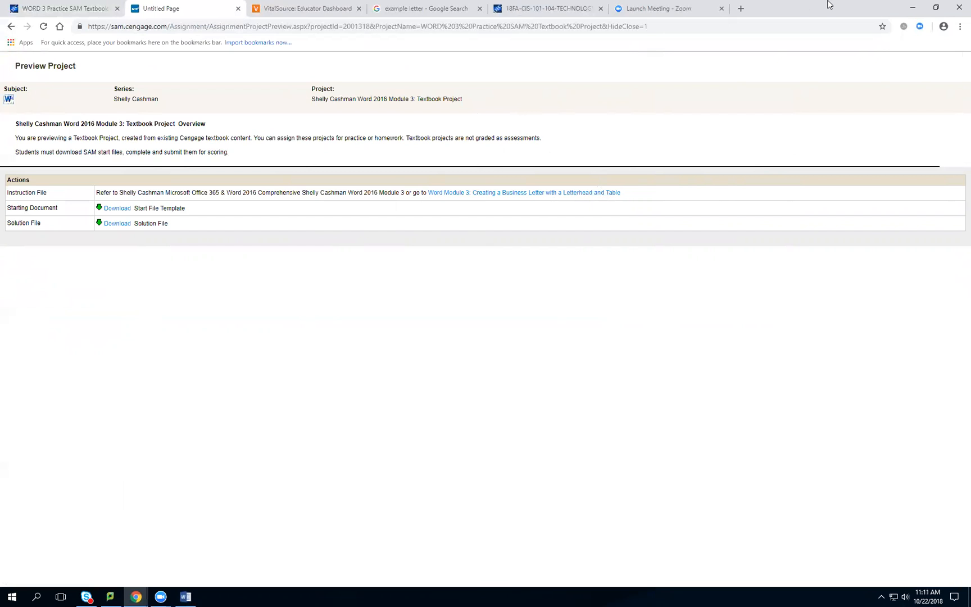
Return to the Word start document and set its zoom to Page Width.
{"action": "left_click", "coordinate": [911, 12]}
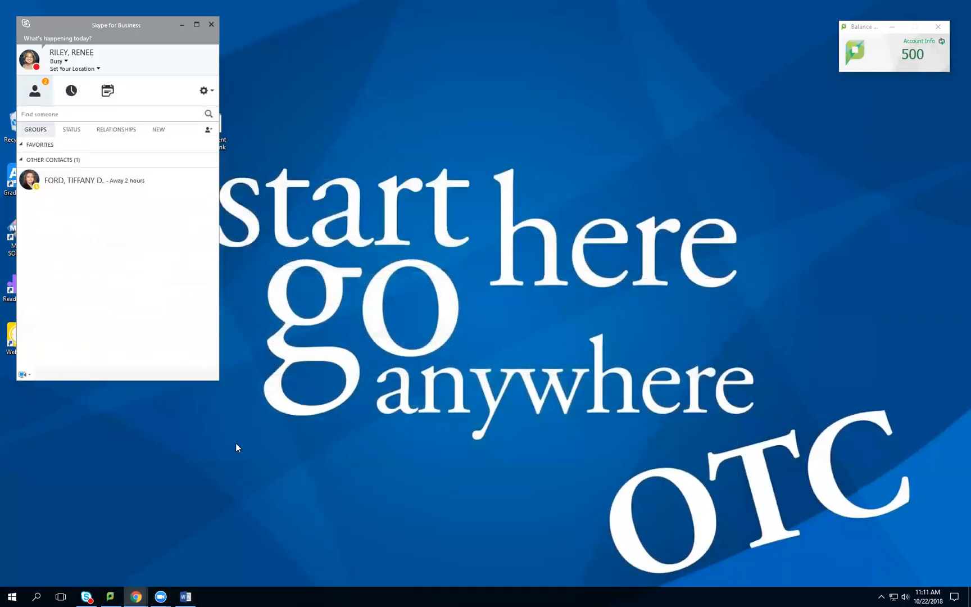
{"action": "left_click", "coordinate": [185, 595]}
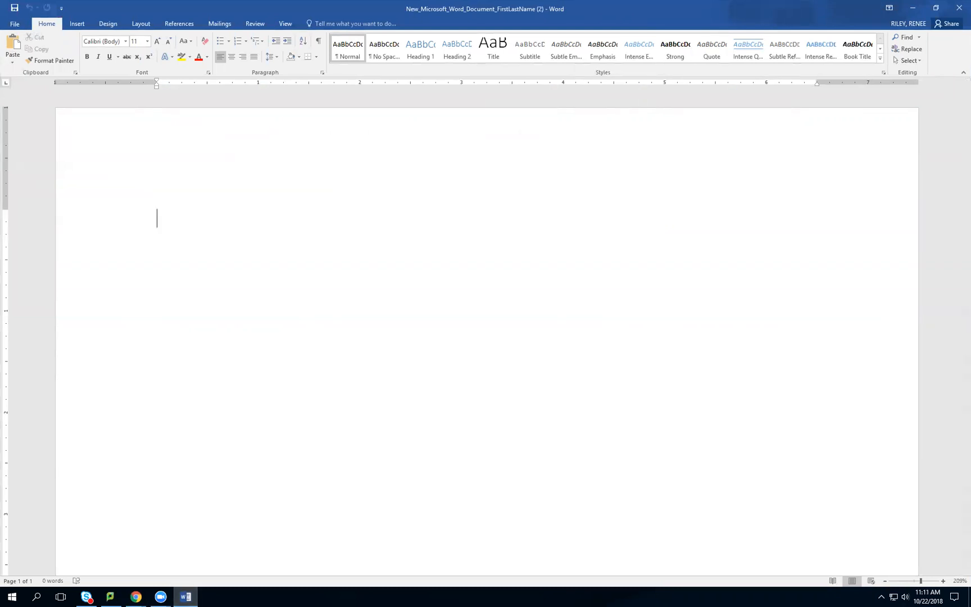
{"action": "key", "text": "alt+Tab"}
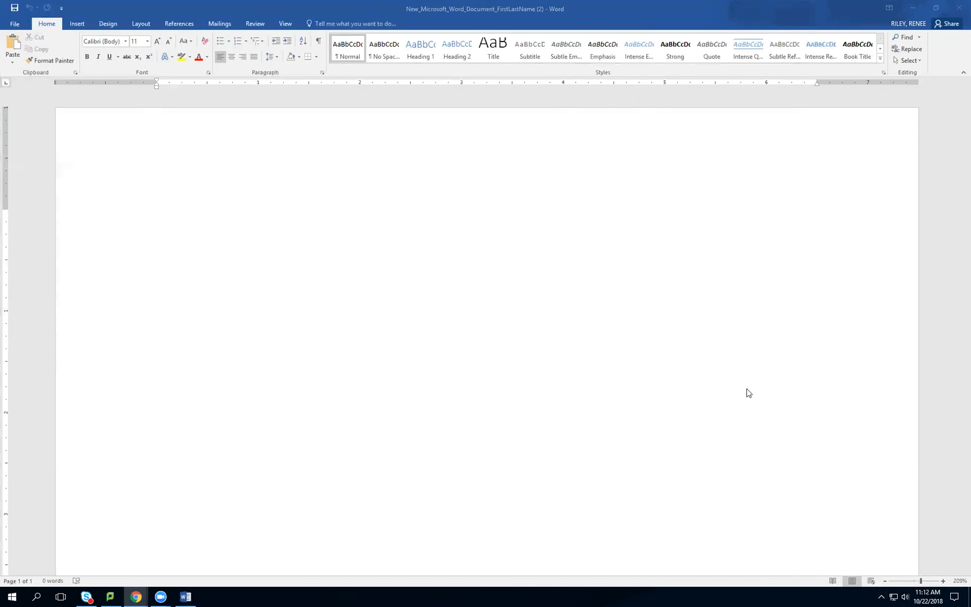
{"action": "left_click", "coordinate": [319, 40]}
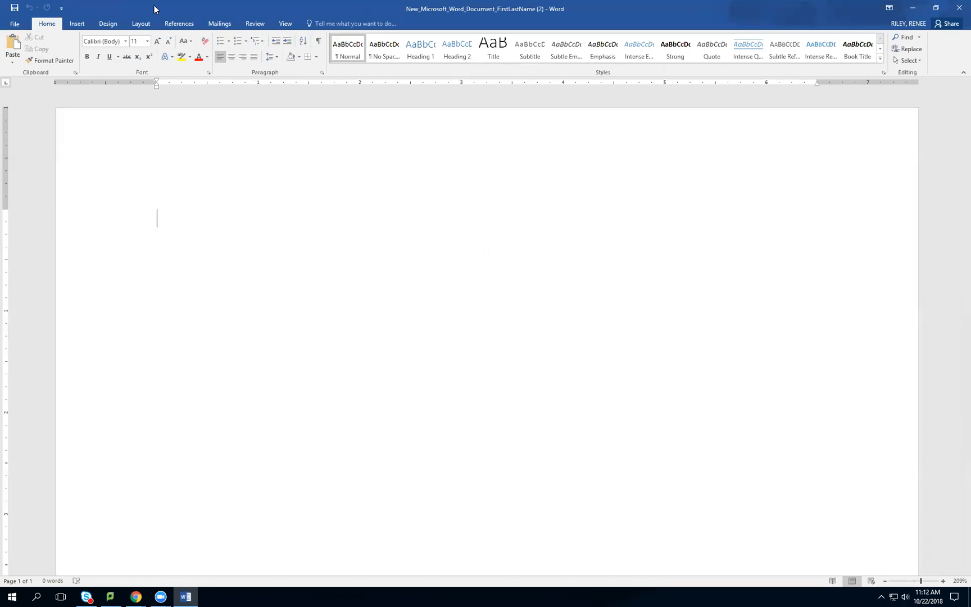
{"action": "left_click", "coordinate": [285, 23]}
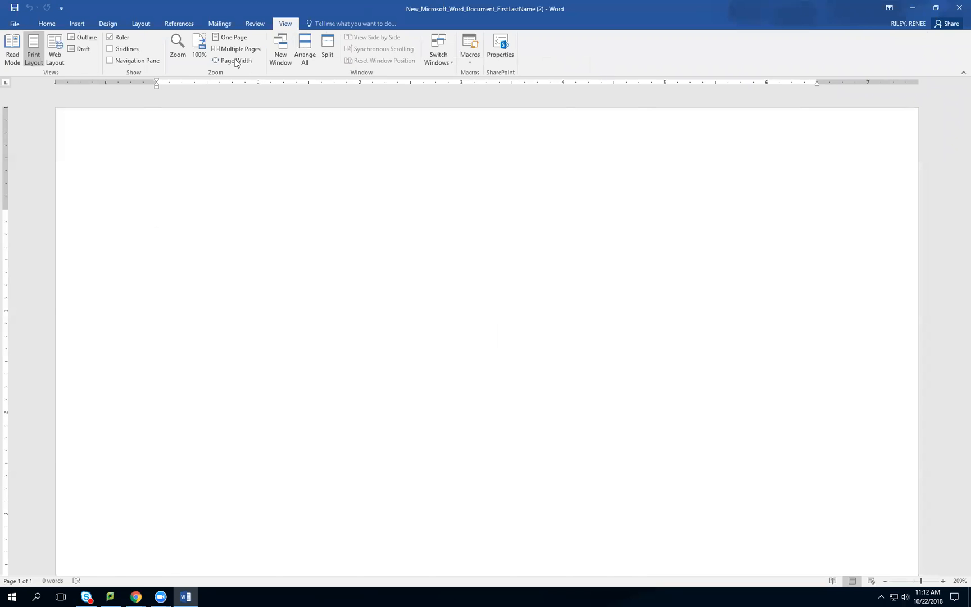
{"action": "left_click", "coordinate": [236, 61]}
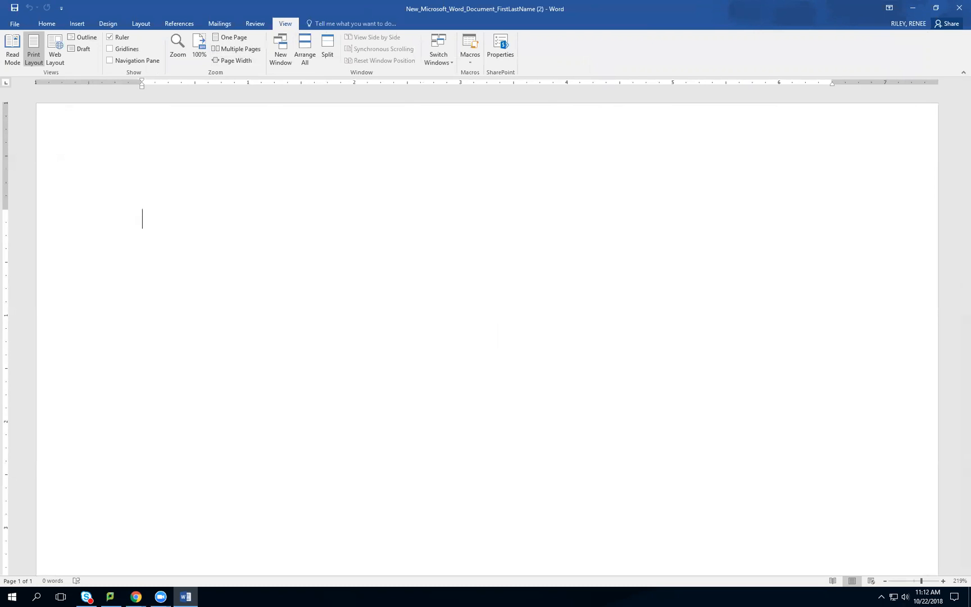
Set the document's page margins to the Moderate preset.
{"action": "left_click", "coordinate": [46, 25]}
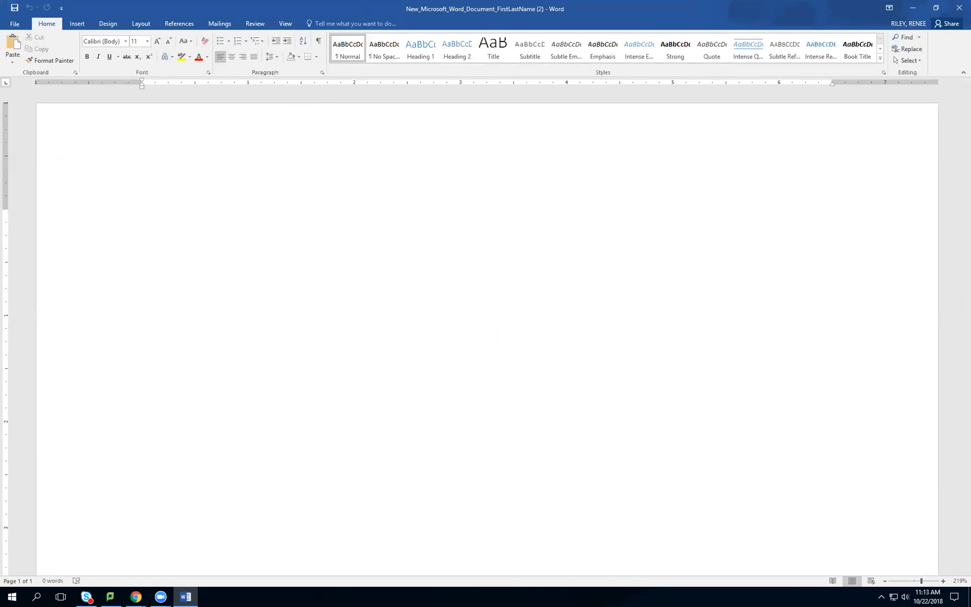
{"action": "key", "text": "alt+Tab"}
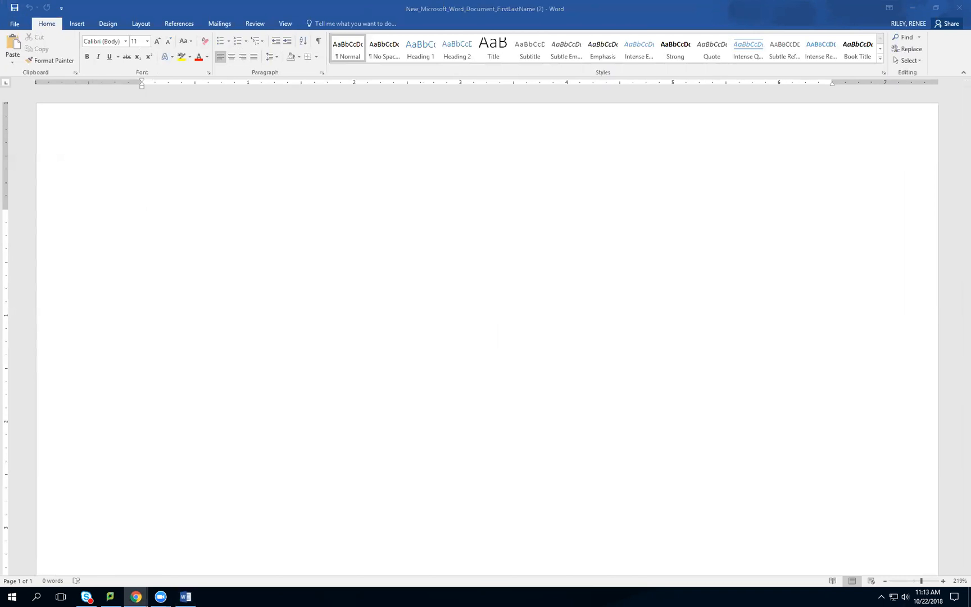
{"action": "left_click", "coordinate": [149, 25]}
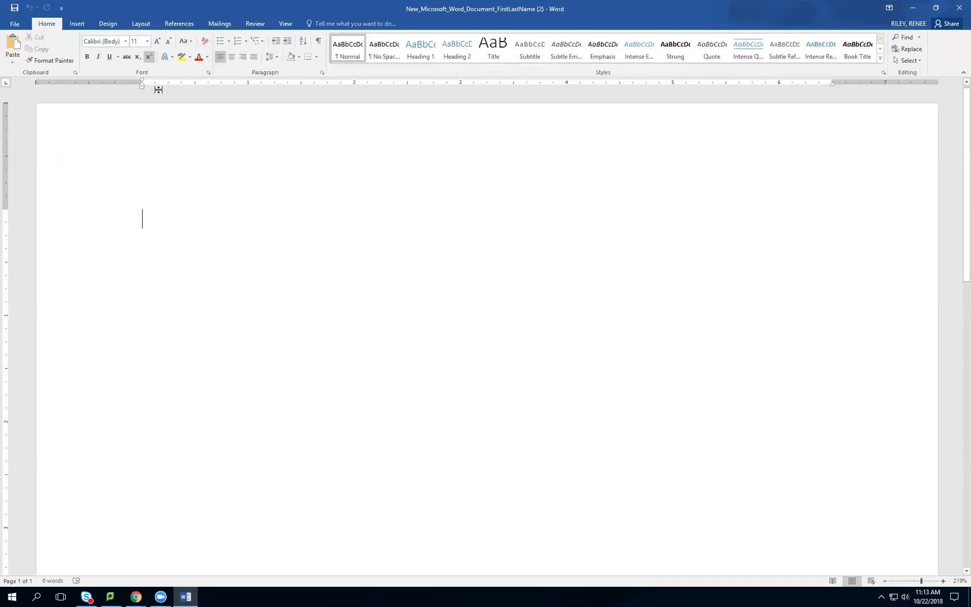
{"action": "left_click", "coordinate": [141, 24]}
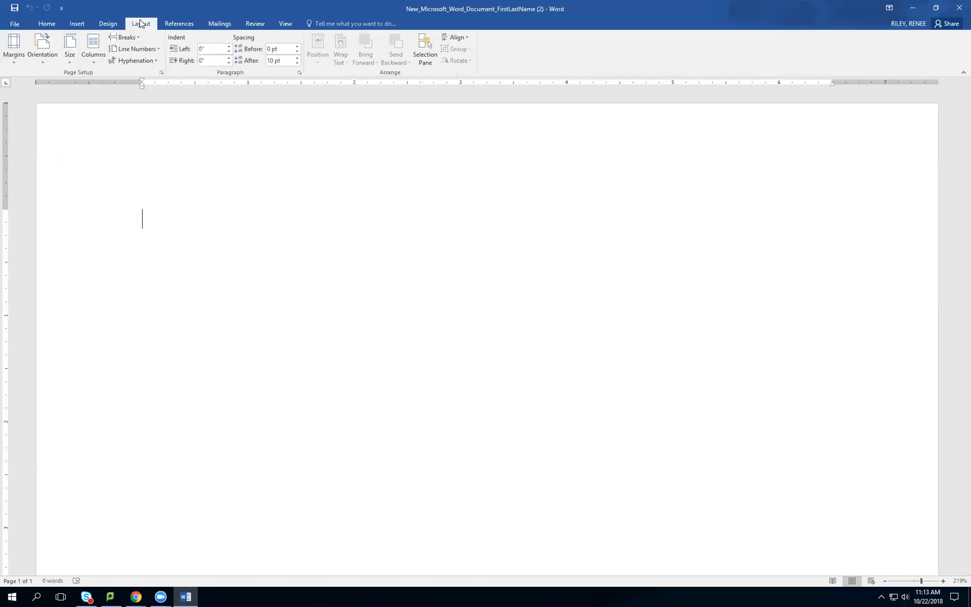
{"action": "left_click", "coordinate": [15, 61]}
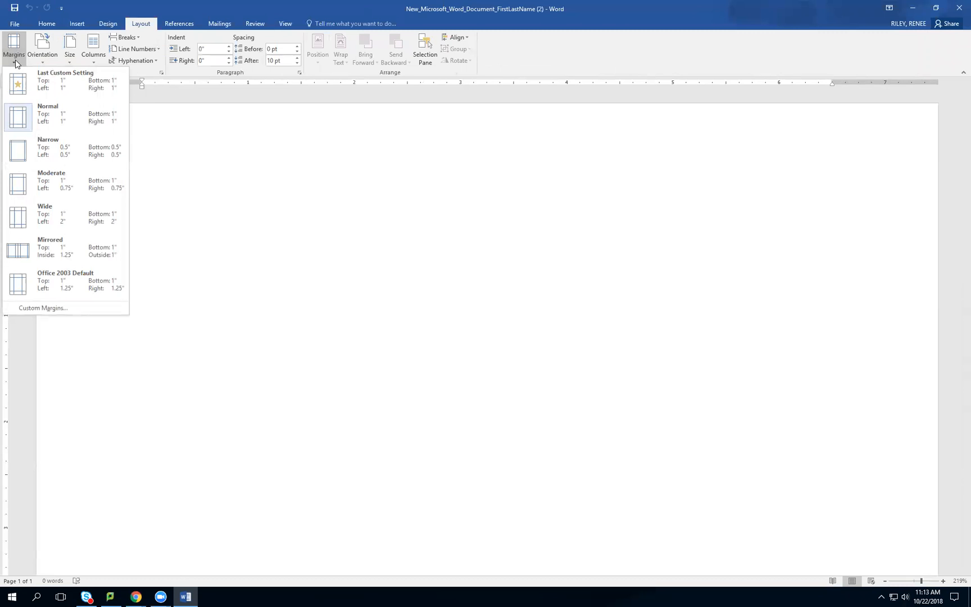
{"action": "left_click", "coordinate": [79, 192]}
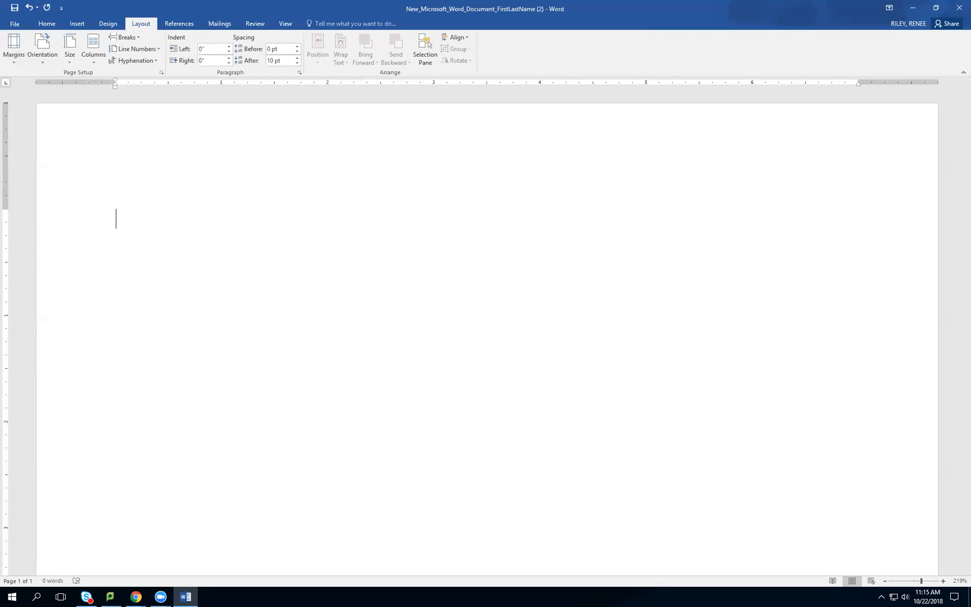
Draw a rectangle shape about 0.66" high and 7.07" wide across the page's top margin.
{"action": "key", "text": "alt+Tab"}
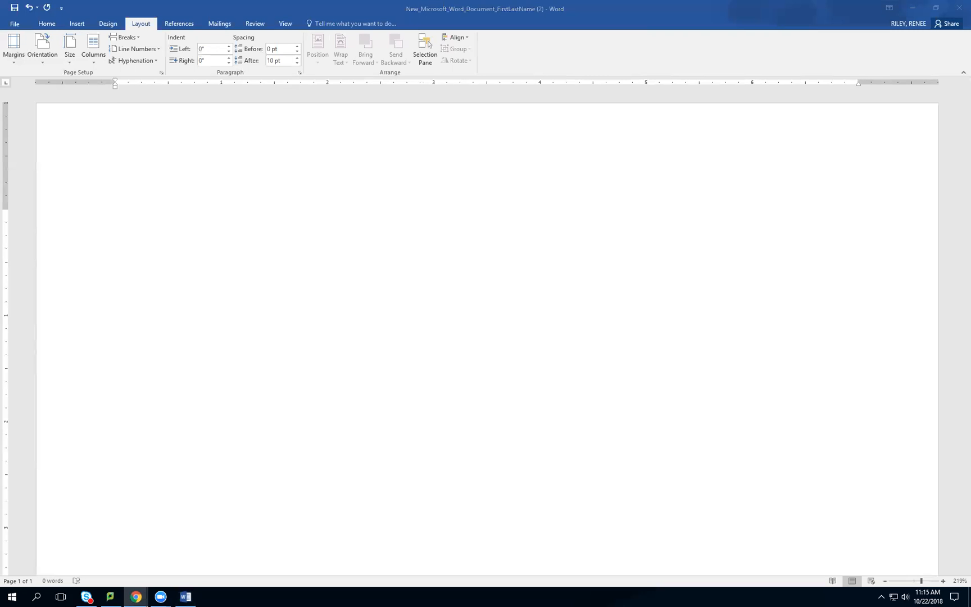
{"action": "left_click", "coordinate": [71, 24]}
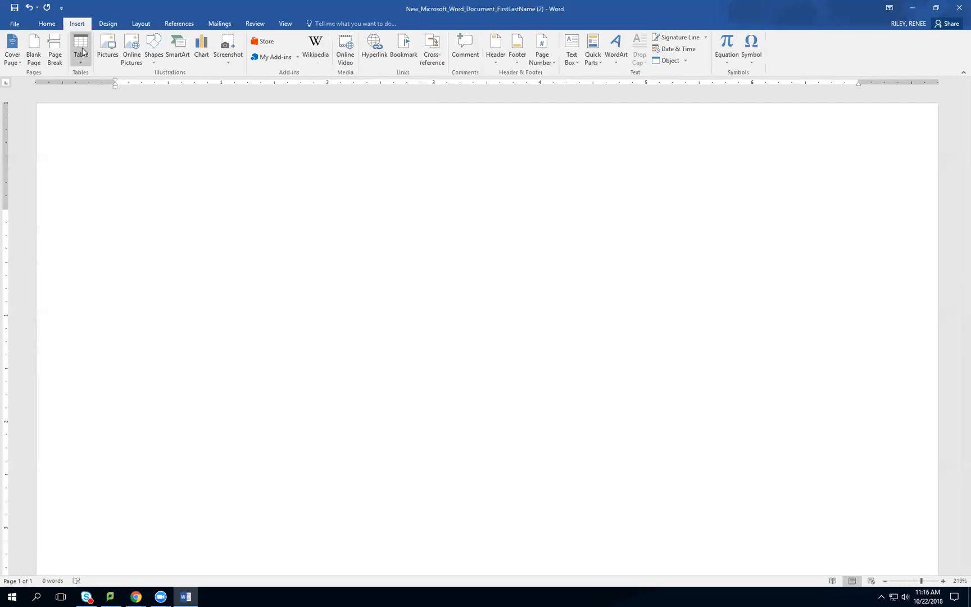
{"action": "left_click", "coordinate": [152, 60]}
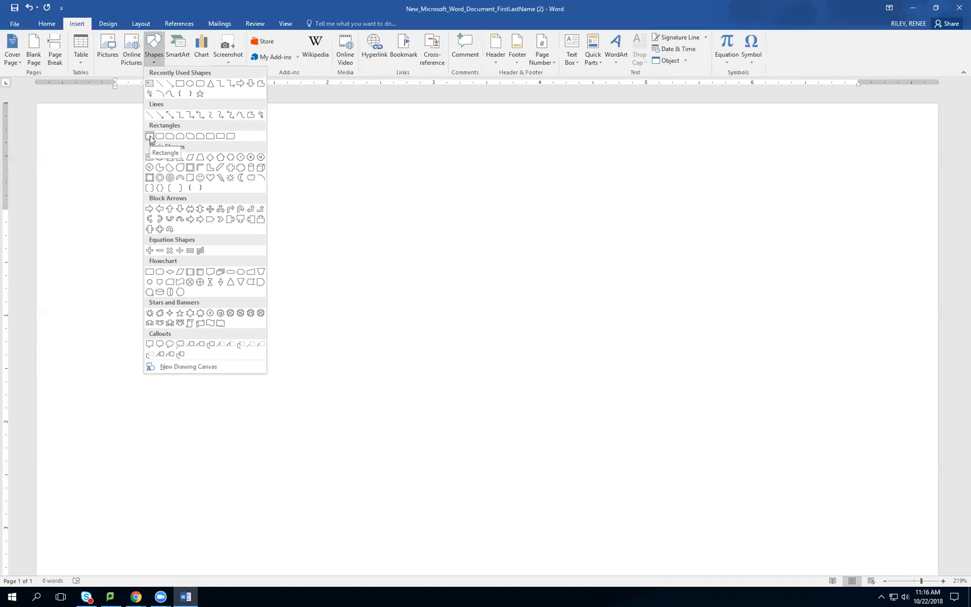
{"action": "left_click", "coordinate": [150, 139]}
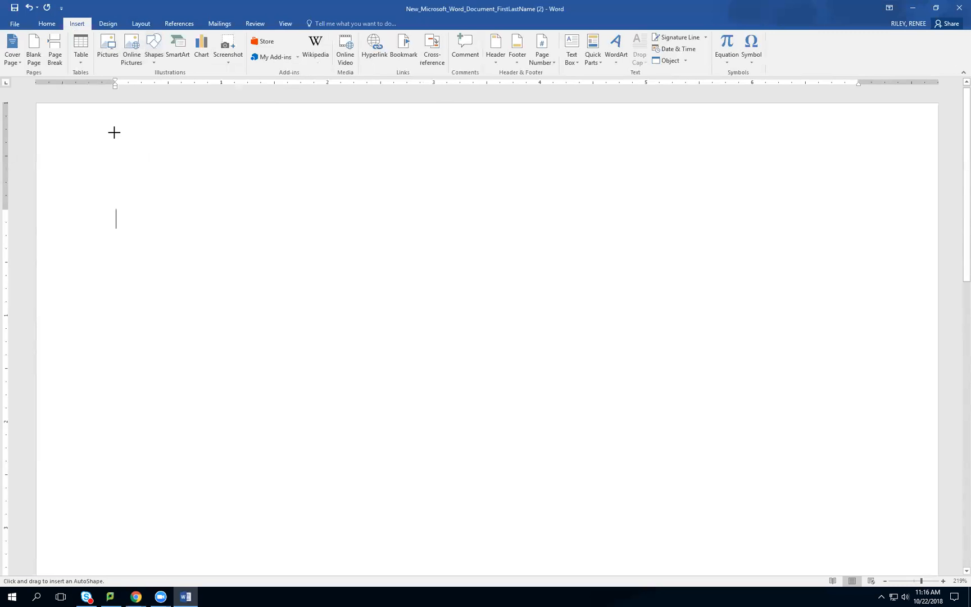
{"action": "left_click_drag", "start_coordinate": [114, 132], "coordinate": [865, 202]}
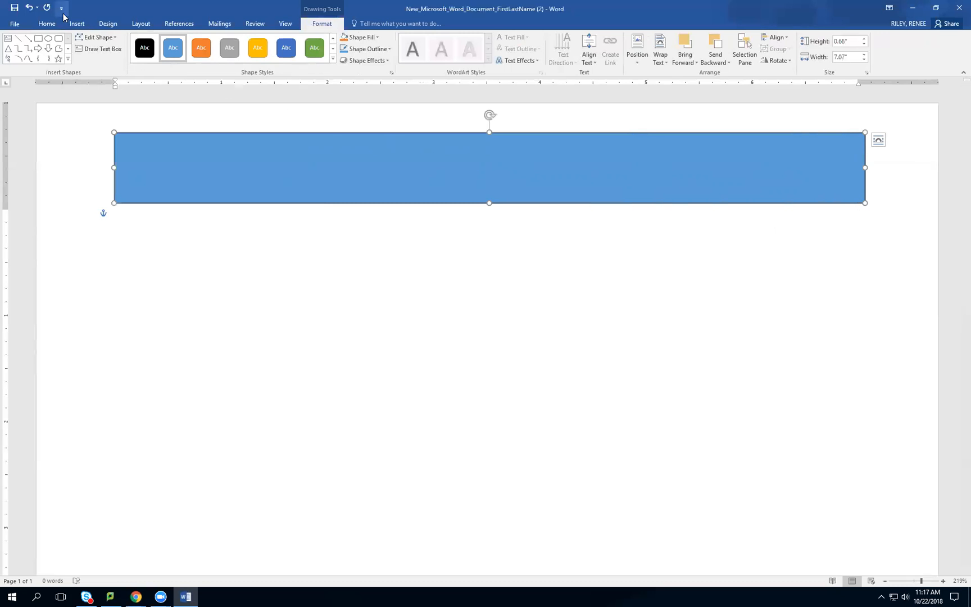
Draw a six-point star below the rectangle, resize it to about 0.85" by 0.42", and delete it.
{"action": "left_click", "coordinate": [78, 24]}
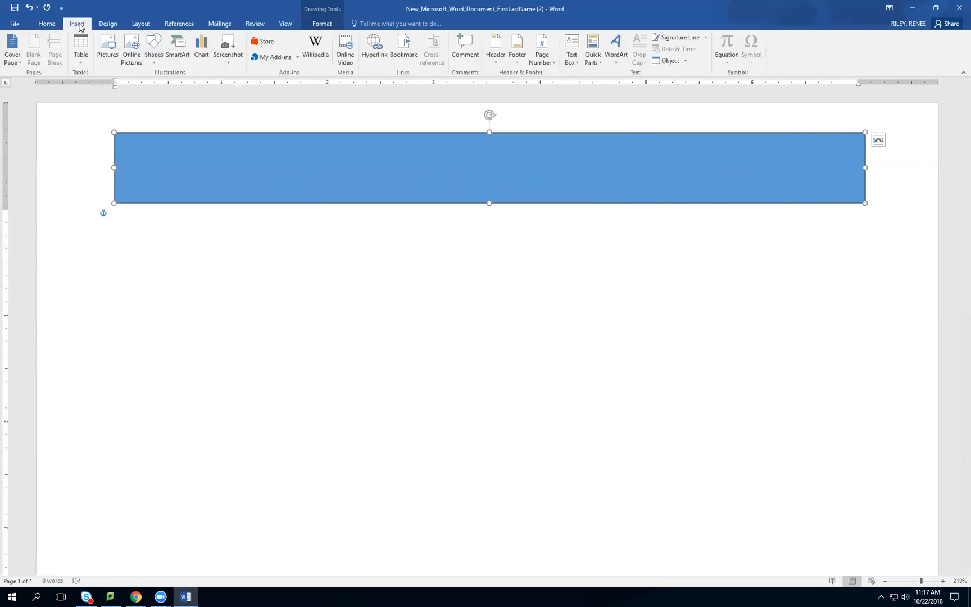
{"action": "left_click", "coordinate": [152, 59]}
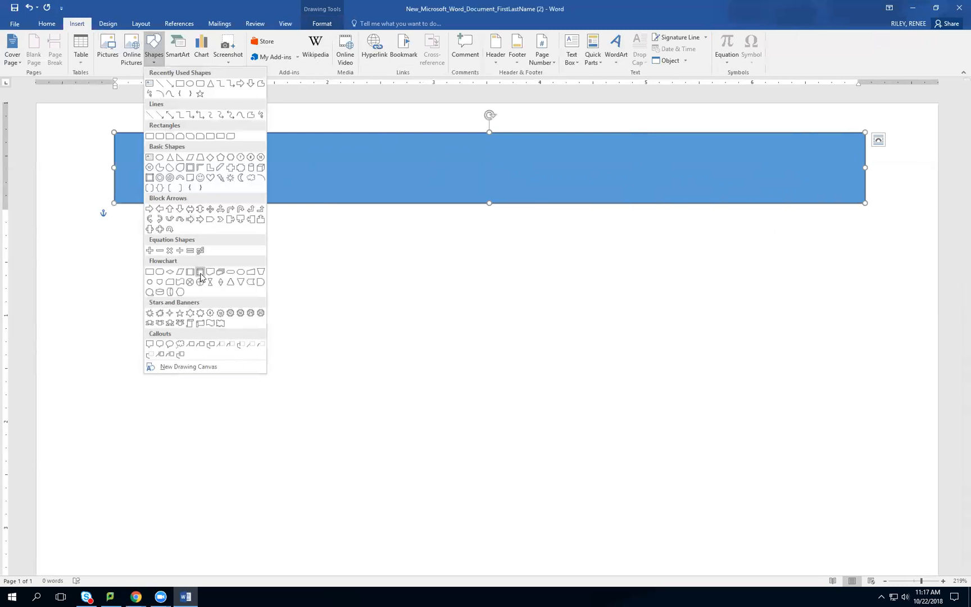
{"action": "left_click", "coordinate": [190, 313]}
{"action": "left_click_drag", "start_coordinate": [258, 268], "coordinate": [326, 380]}
{"action": "mouse_move", "coordinate": [312, 425]}
{"action": "left_mouse_down"}
{"action": "mouse_move", "coordinate": [37, 325]}
{"action": "mouse_move", "coordinate": [147, 232]}
{"action": "mouse_move", "coordinate": [351, 310]}
{"action": "mouse_move", "coordinate": [213, 401]}
{"action": "mouse_move", "coordinate": [78, 210]}
{"action": "mouse_move", "coordinate": [369, 238]}
{"action": "mouse_move", "coordinate": [323, 381]}
{"action": "mouse_move", "coordinate": [36, 256]}
{"action": "mouse_move", "coordinate": [280, 230]}
{"action": "mouse_move", "coordinate": [247, 323]}
{"action": "mouse_move", "coordinate": [165, 334]}
{"action": "mouse_move", "coordinate": [305, 360]}
{"action": "left_mouse_up"}
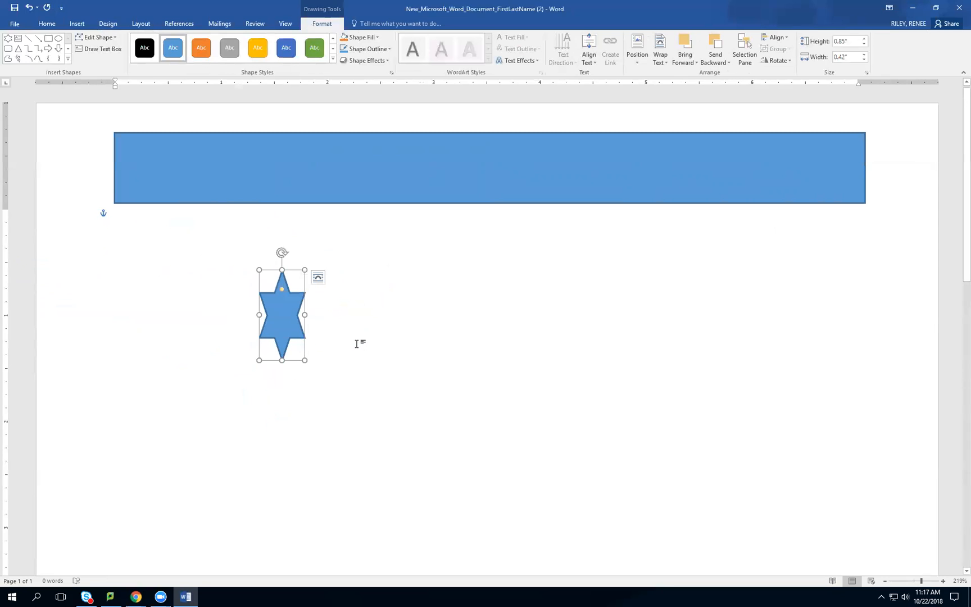
{"action": "key", "text": "Delete"}
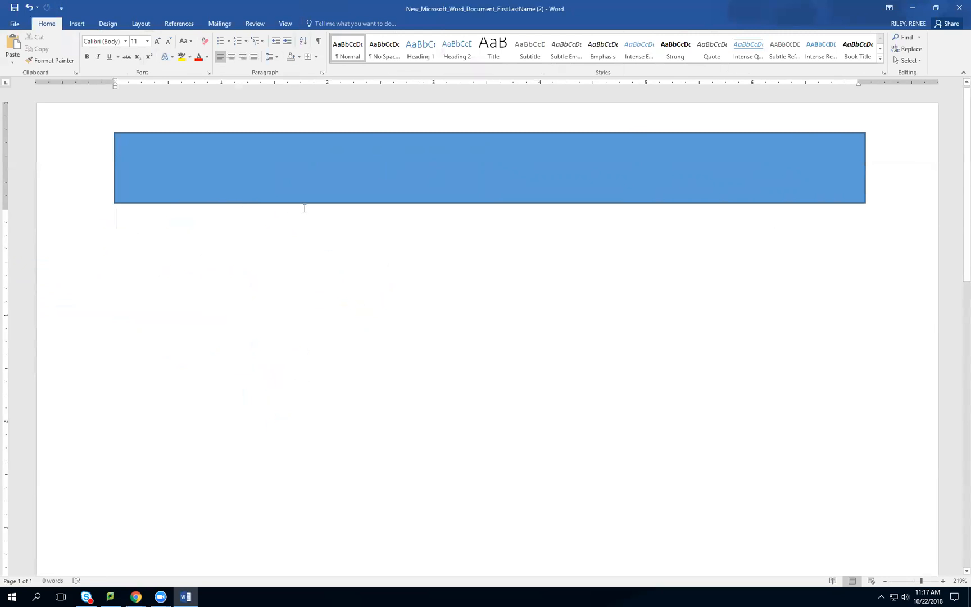
Resize the blue rectangle to about 0.69" high and 7.15" wide.
{"action": "left_click", "coordinate": [277, 177]}
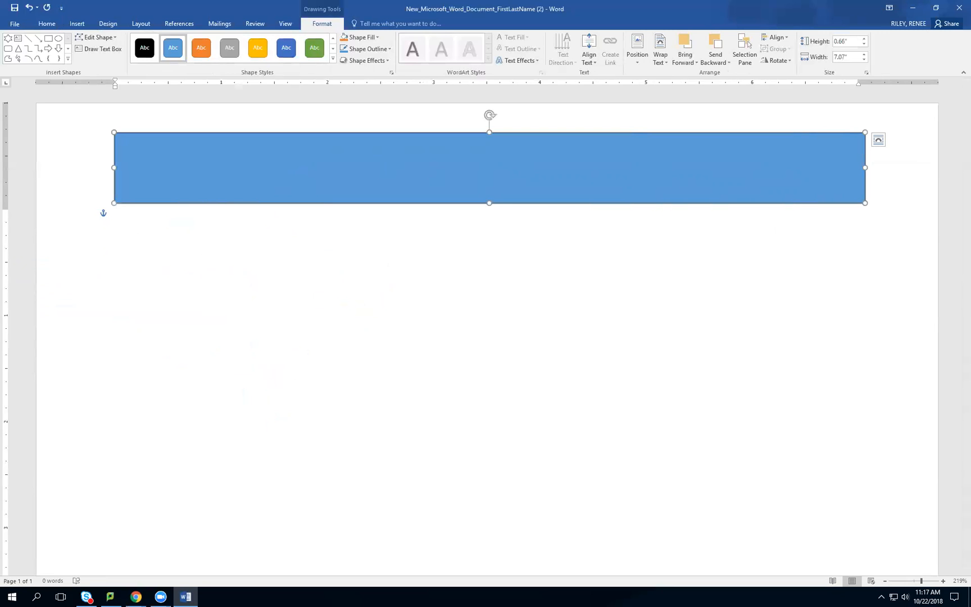
{"action": "key", "text": "alt+Tab"}
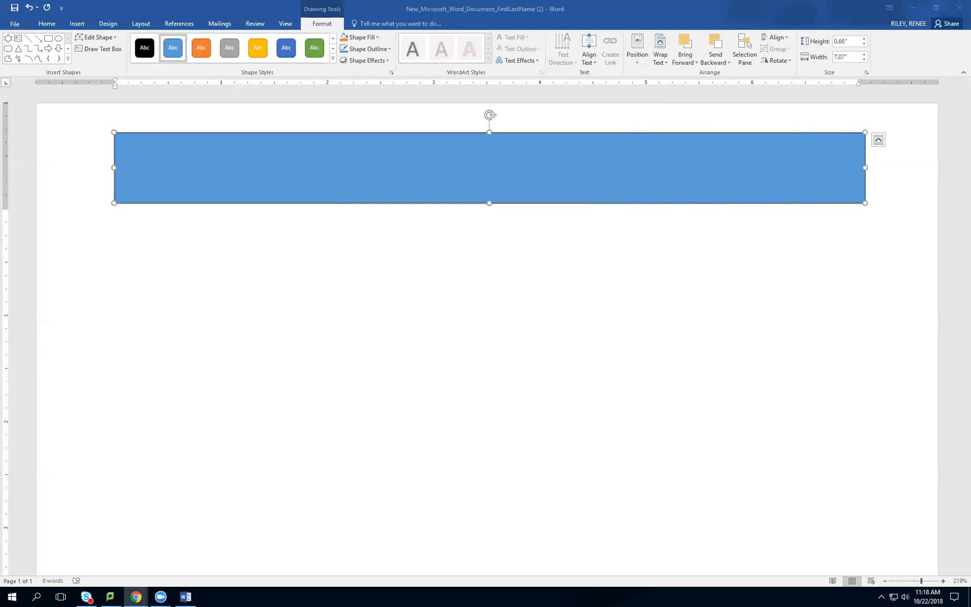
{"action": "left_click", "coordinate": [505, 177]}
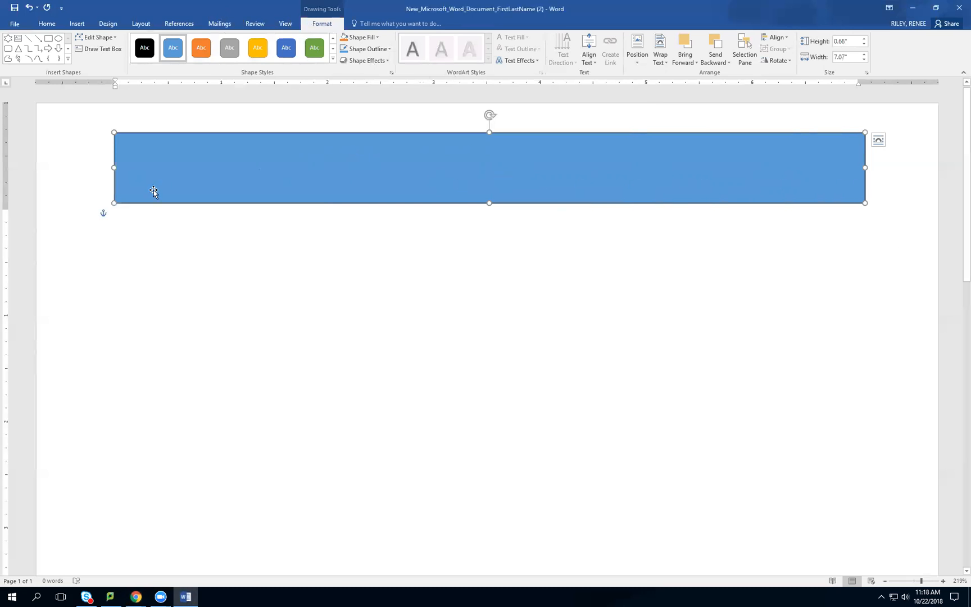
{"action": "mouse_move", "coordinate": [112, 204]}
{"action": "left_mouse_down"}
{"action": "mouse_move", "coordinate": [99, 253]}
{"action": "mouse_move", "coordinate": [130, 193]}
{"action": "mouse_move", "coordinate": [116, 206]}
{"action": "mouse_move", "coordinate": [104, 200]}
{"action": "left_mouse_up"}
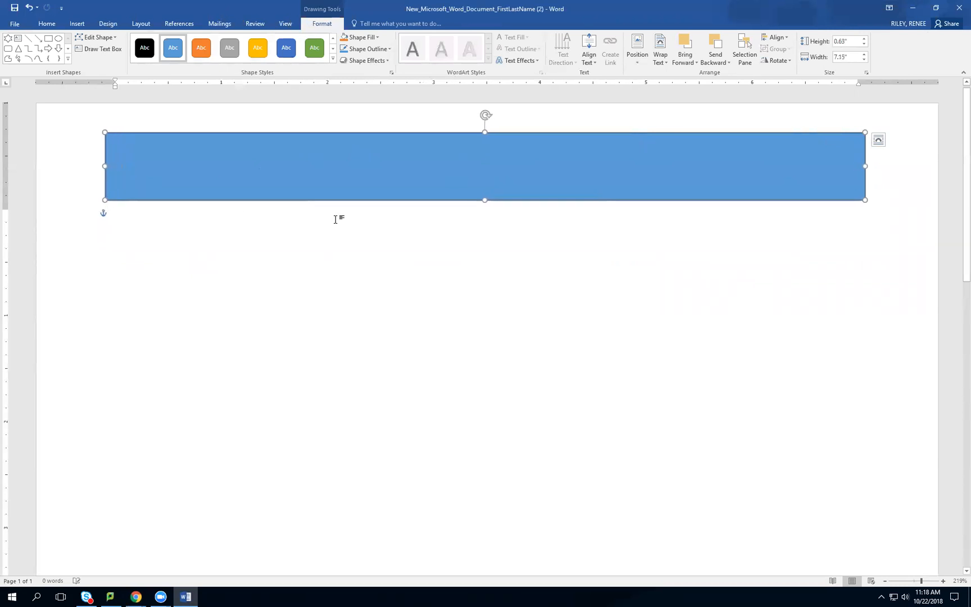
{"action": "mouse_move", "coordinate": [484, 200]}
{"action": "left_mouse_down"}
{"action": "mouse_move", "coordinate": [487, 268]}
{"action": "mouse_move", "coordinate": [488, 180]}
{"action": "mouse_move", "coordinate": [484, 206]}
{"action": "left_mouse_up"}
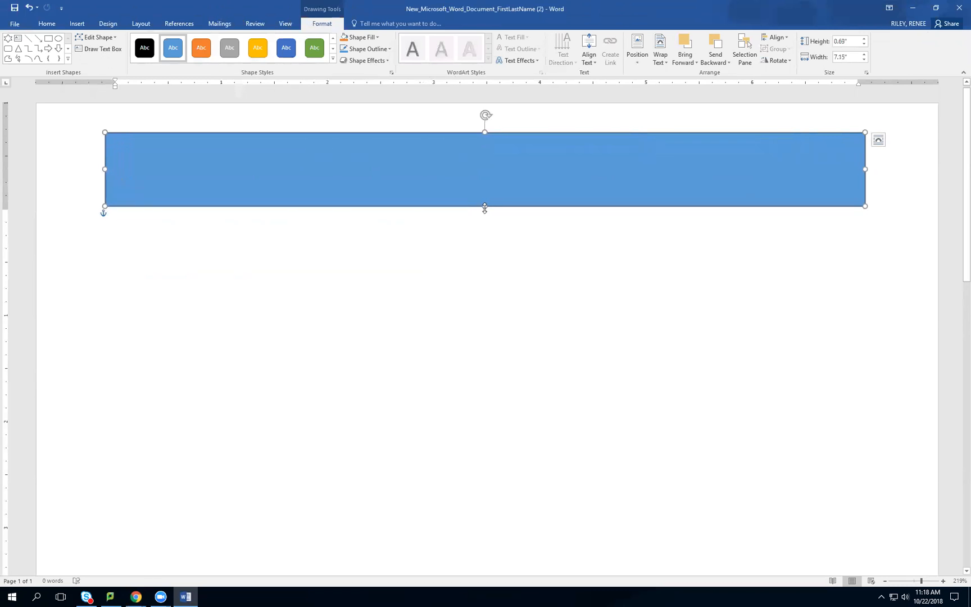
{"action": "mouse_move", "coordinate": [485, 116]}
{"action": "left_mouse_down"}
{"action": "mouse_move", "coordinate": [507, 115]}
{"action": "mouse_move", "coordinate": [538, 182]}
{"action": "mouse_move", "coordinate": [531, 202]}
{"action": "mouse_move", "coordinate": [532, 130]}
{"action": "mouse_move", "coordinate": [470, 121]}
{"action": "mouse_move", "coordinate": [485, 129]}
{"action": "left_mouse_up"}
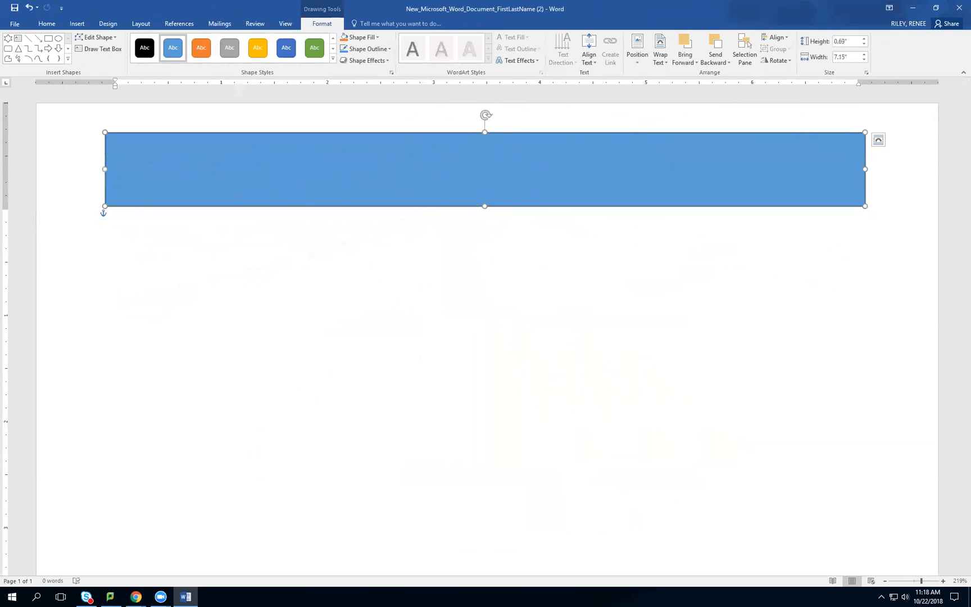
Review the rectangle's layout options, and read the VitalSource textbook's text wrapping table and instructions for changing an object's position.
{"action": "left_click", "coordinate": [878, 140]}
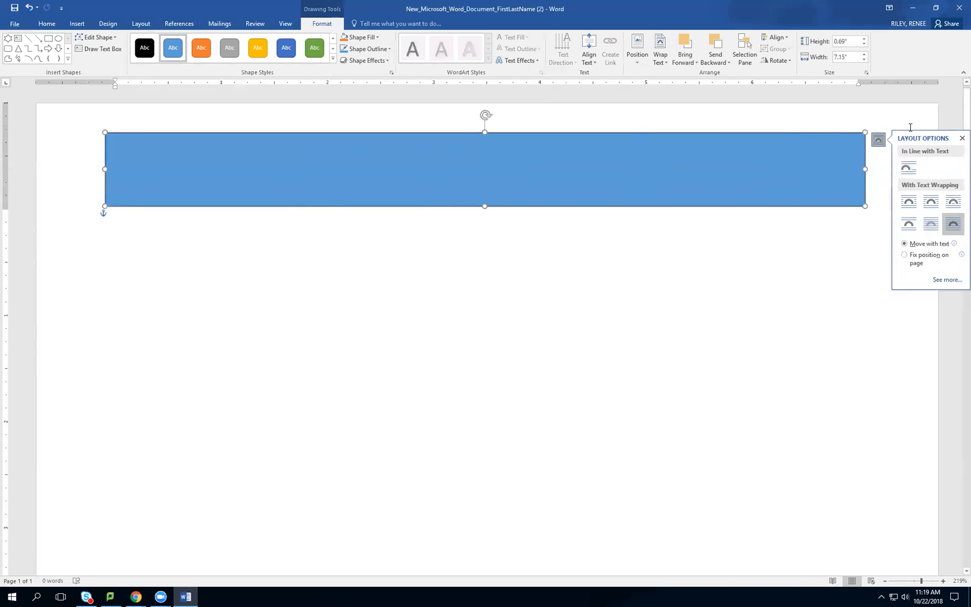
{"action": "left_click", "coordinate": [821, 308]}
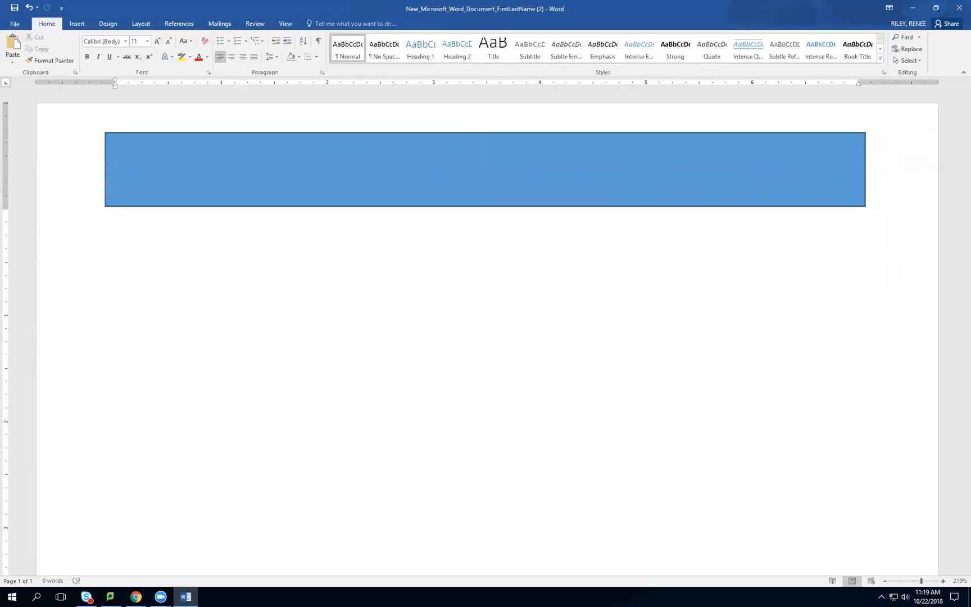
{"action": "left_click", "coordinate": [136, 596]}
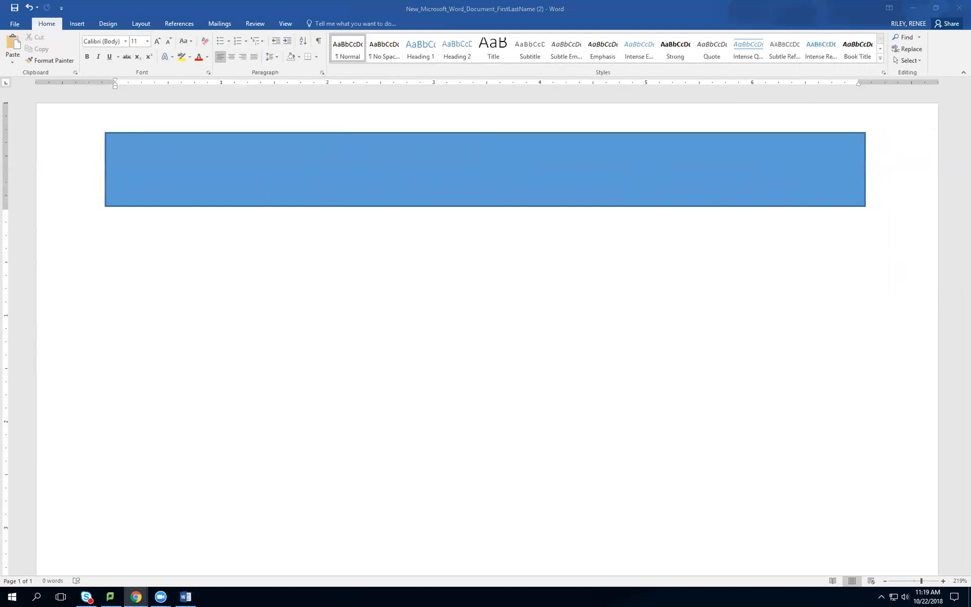
{"action": "left_click", "coordinate": [136, 597]}
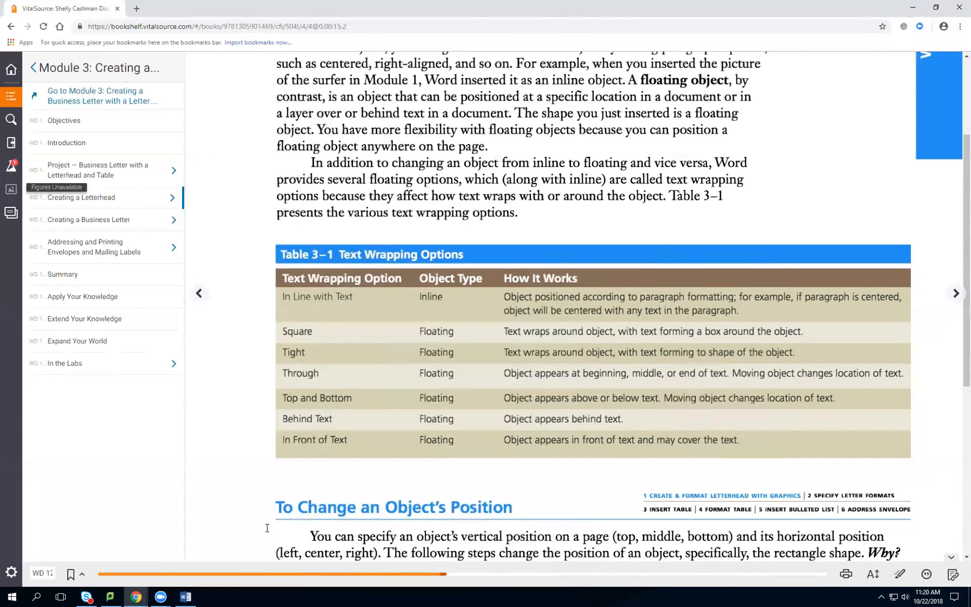
{"action": "scroll", "coordinate": [207, 380], "scroll_direction": "down", "scroll_amount": 5}
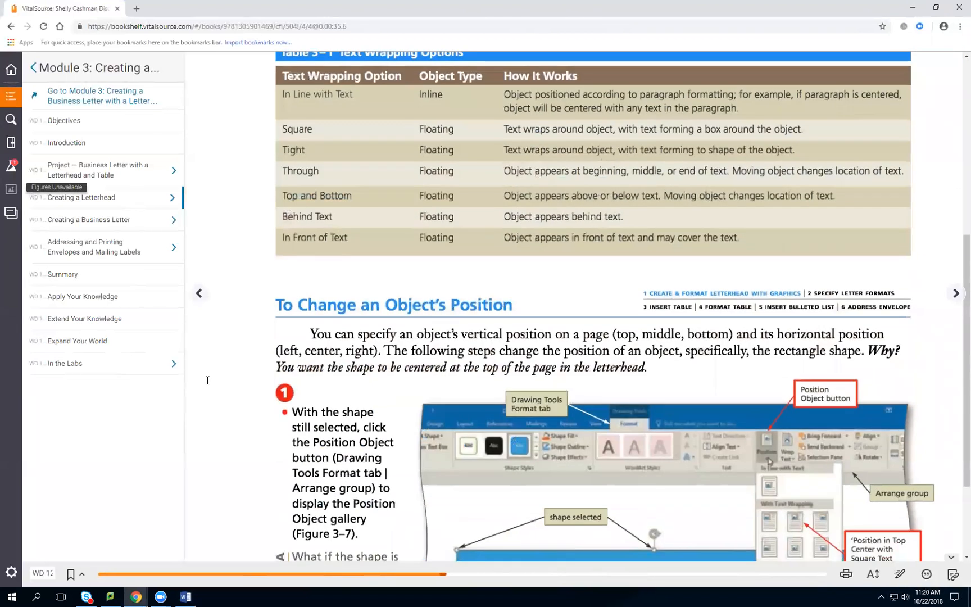
{"action": "scroll", "coordinate": [207, 380], "scroll_direction": "down", "scroll_amount": 2}
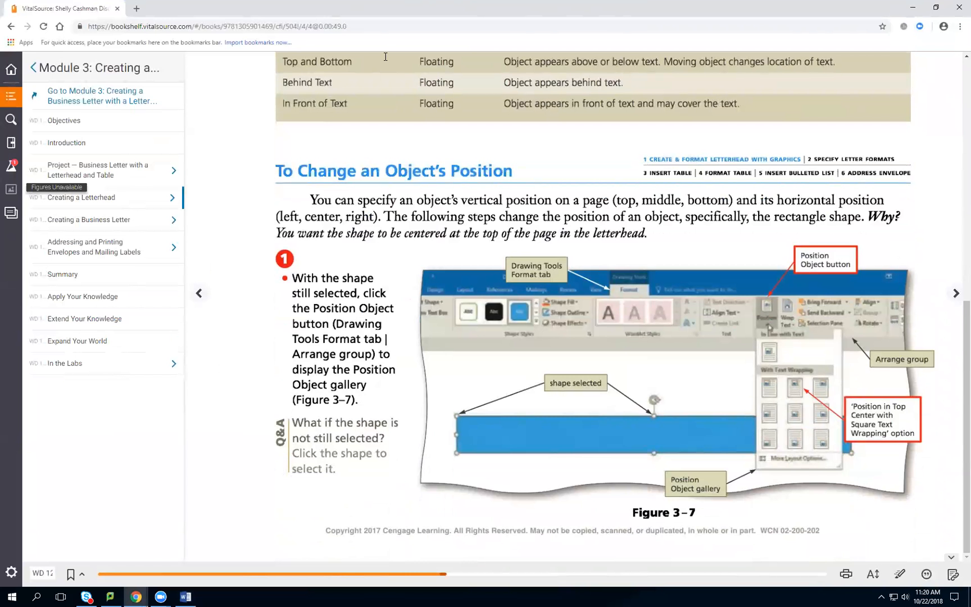
Return to the Word document and position the rectangle in Top Center with Square Text Wrapping.
{"action": "key", "text": "alt+Tab"}
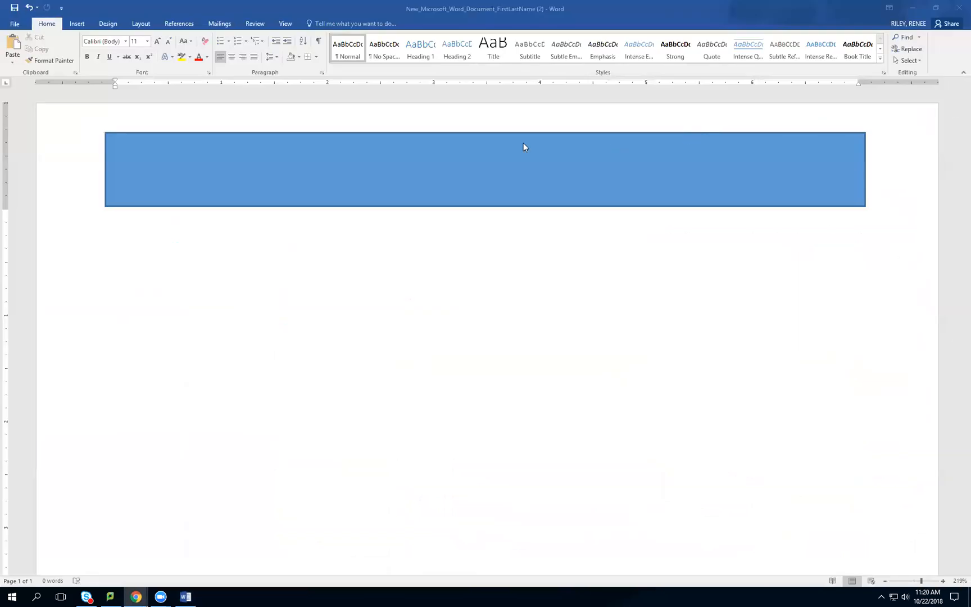
{"action": "left_click", "coordinate": [425, 143]}
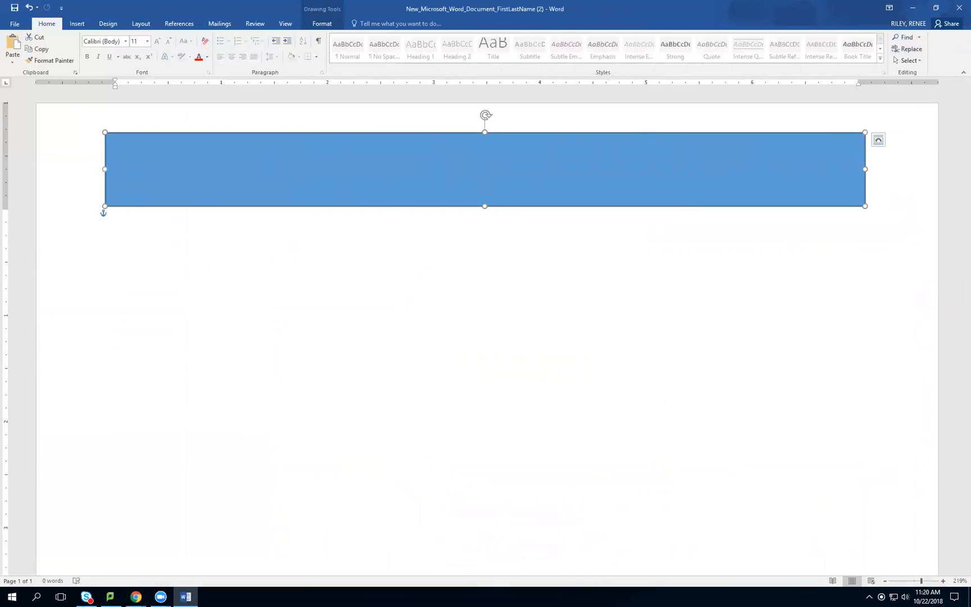
{"action": "left_click", "coordinate": [323, 23]}
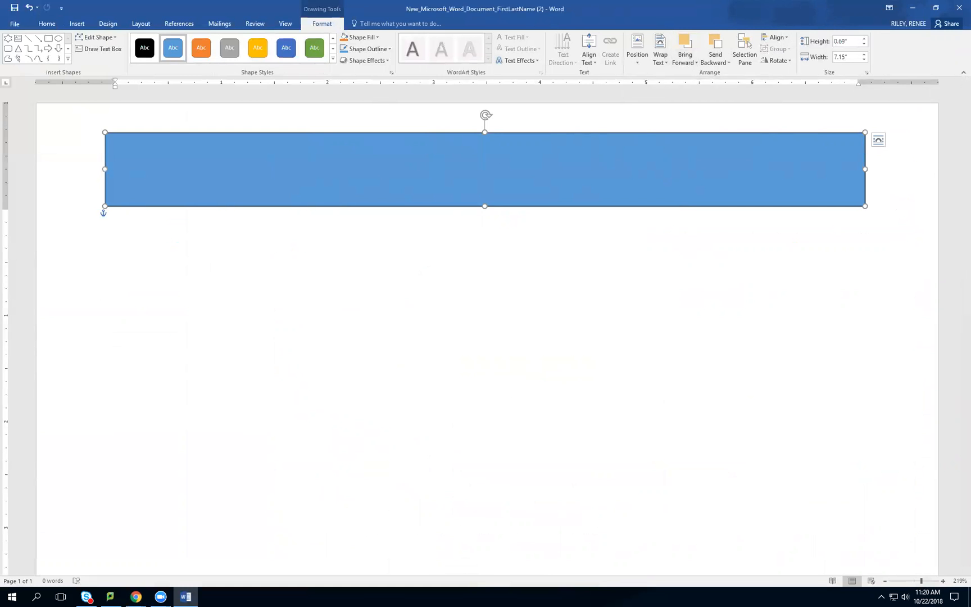
{"action": "key", "text": "alt+Tab"}
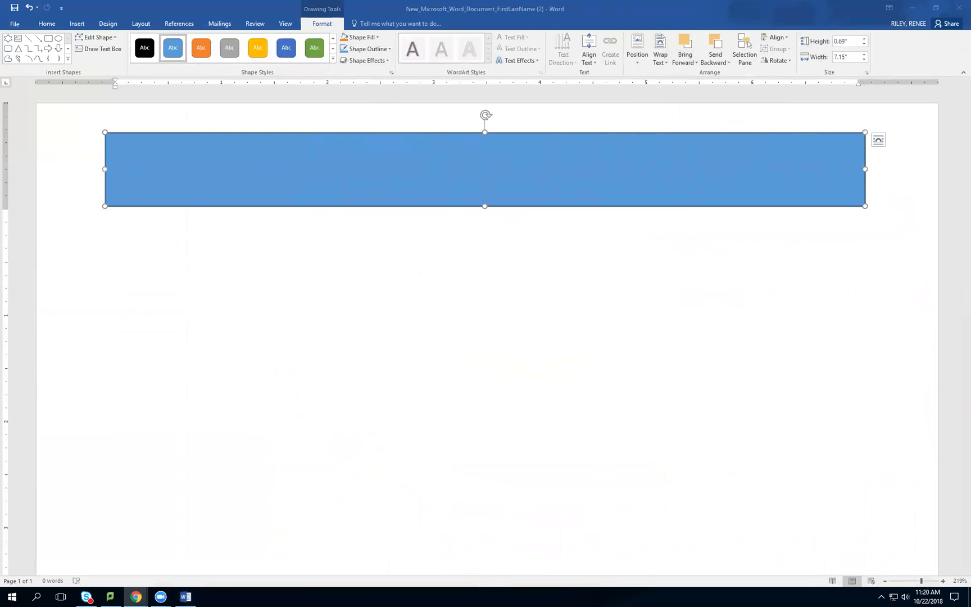
{"action": "left_click", "coordinate": [638, 66]}
{"action": "left_click", "coordinate": [638, 66]}
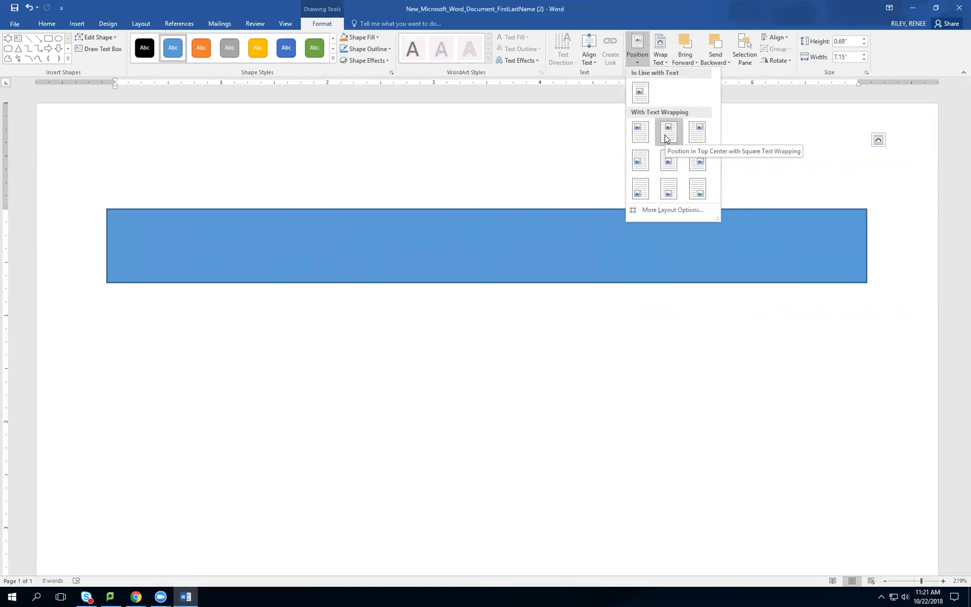
{"action": "left_click", "coordinate": [666, 137]}
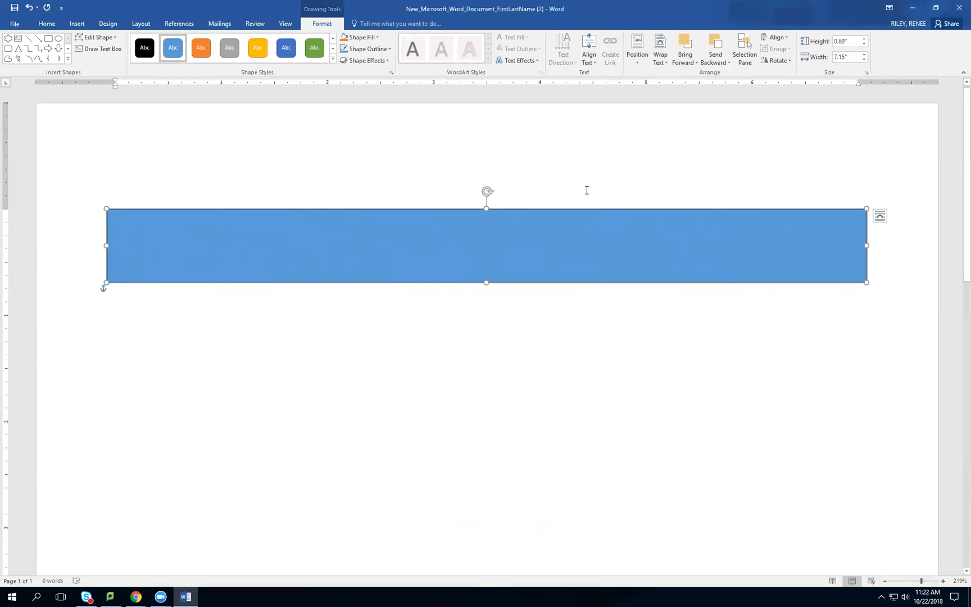
Set the rectangle's text wrapping to Top and Bottom, and show the document's paragraph formatting marks.
{"action": "right_click", "coordinate": [556, 258]}
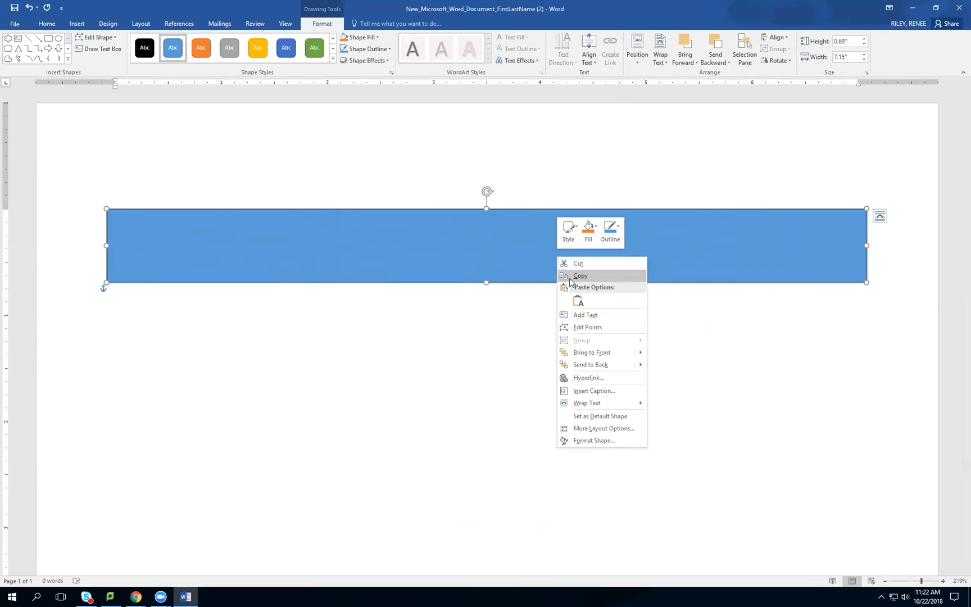
{"action": "mouse_move", "coordinate": [625, 405]}
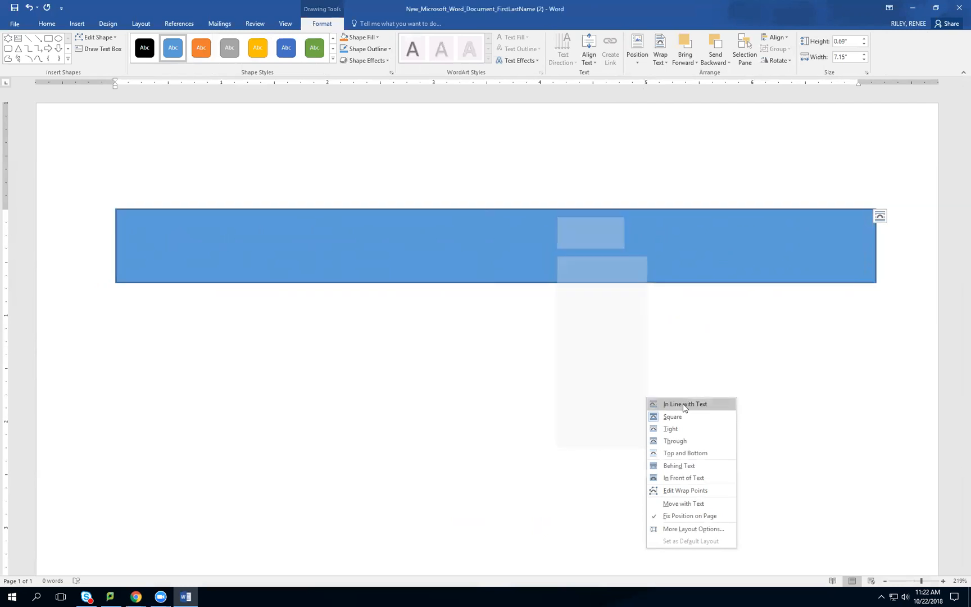
{"action": "left_click", "coordinate": [688, 452]}
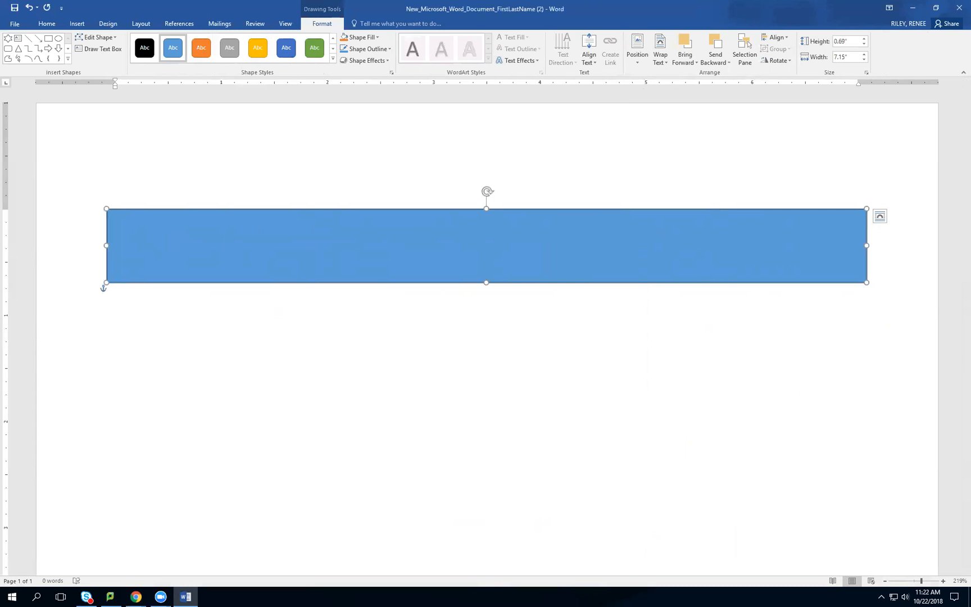
{"action": "left_click", "coordinate": [896, 262]}
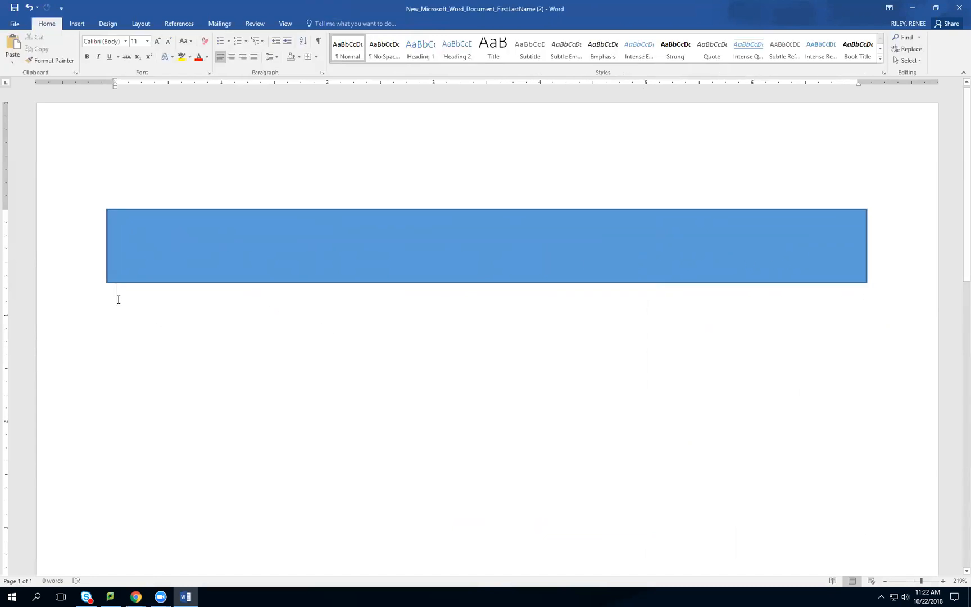
{"action": "left_click", "coordinate": [319, 41]}
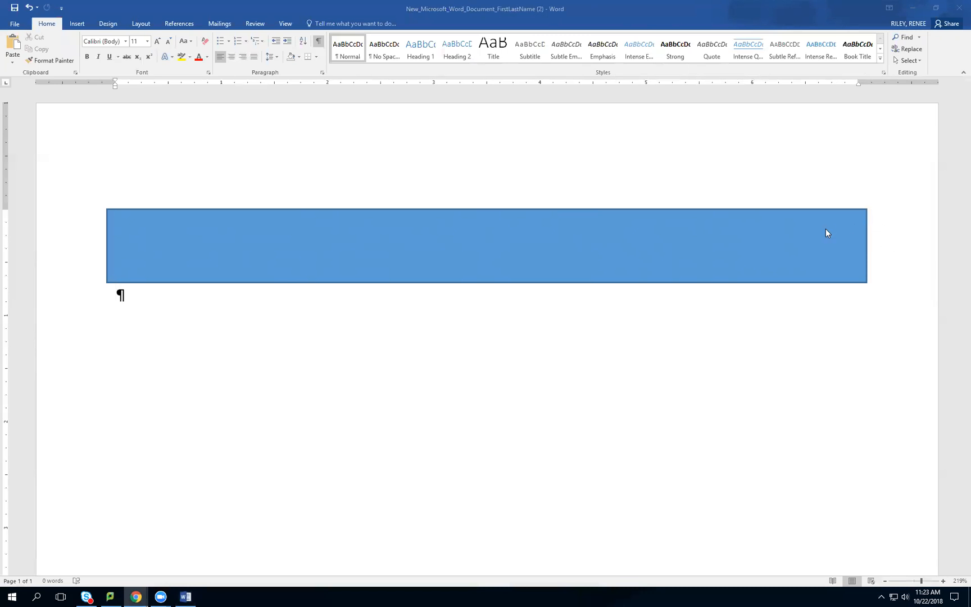
Apply the shape style Moderate Effect - Gray-50%, Accent 3 to the letterhead rectangle.
{"action": "left_click", "coordinate": [813, 251]}
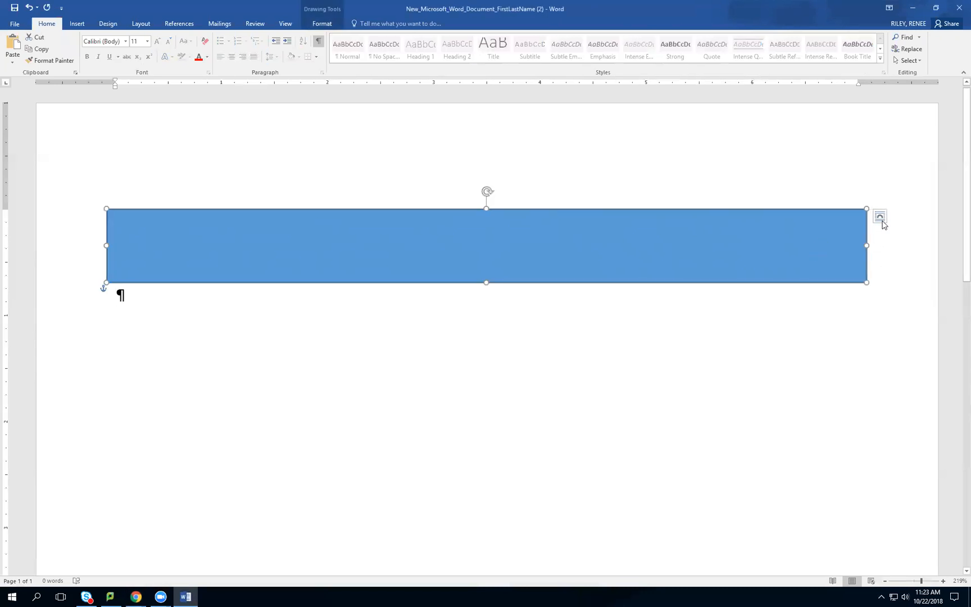
{"action": "right_click", "coordinate": [711, 242]}
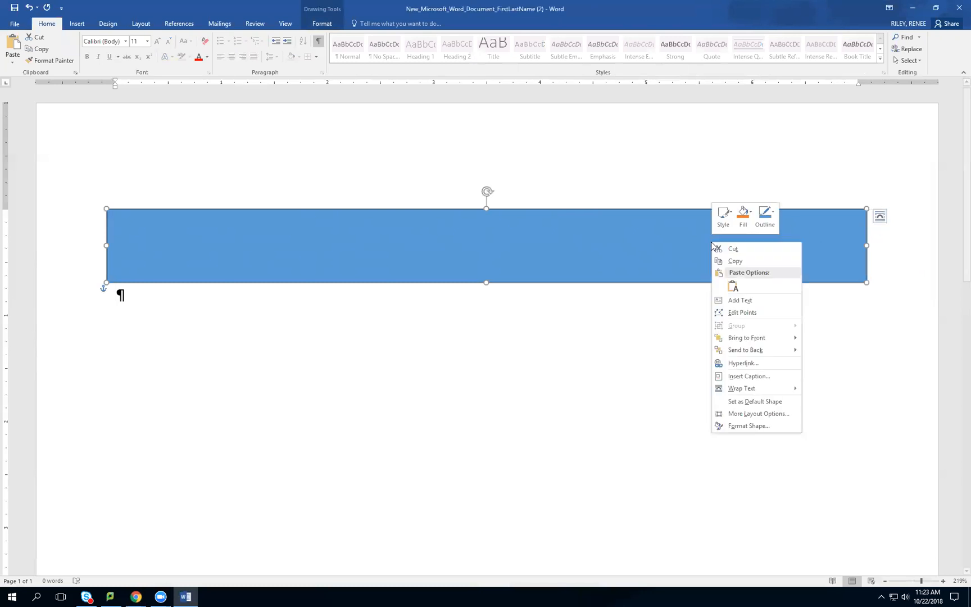
{"action": "left_click", "coordinate": [633, 245]}
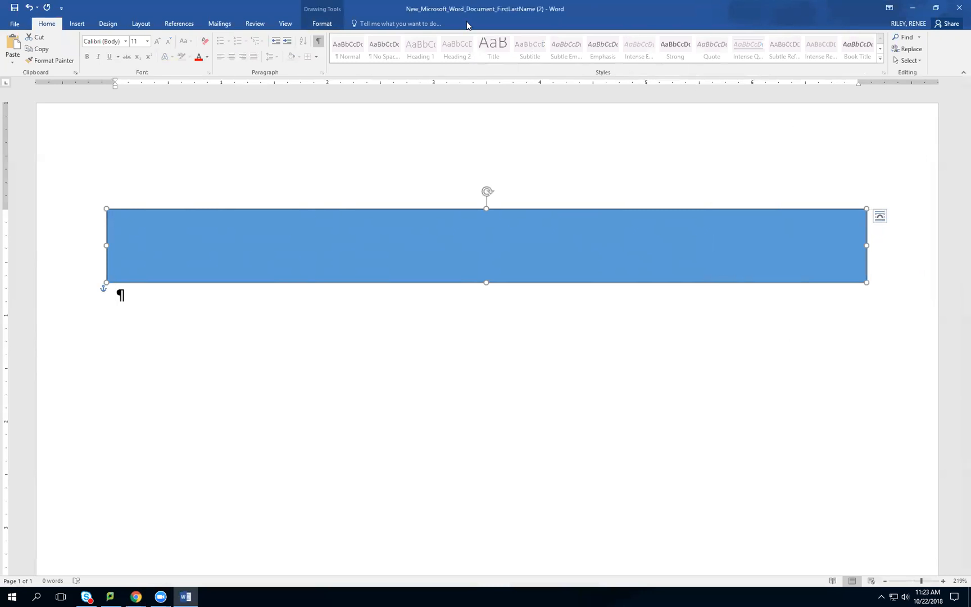
{"action": "left_click", "coordinate": [321, 23]}
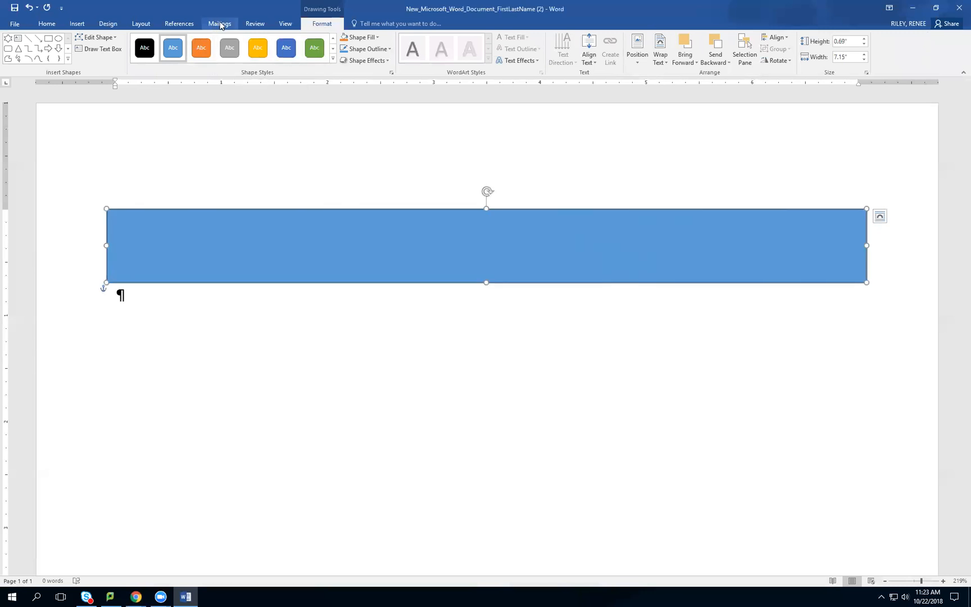
{"action": "left_click", "coordinate": [333, 59]}
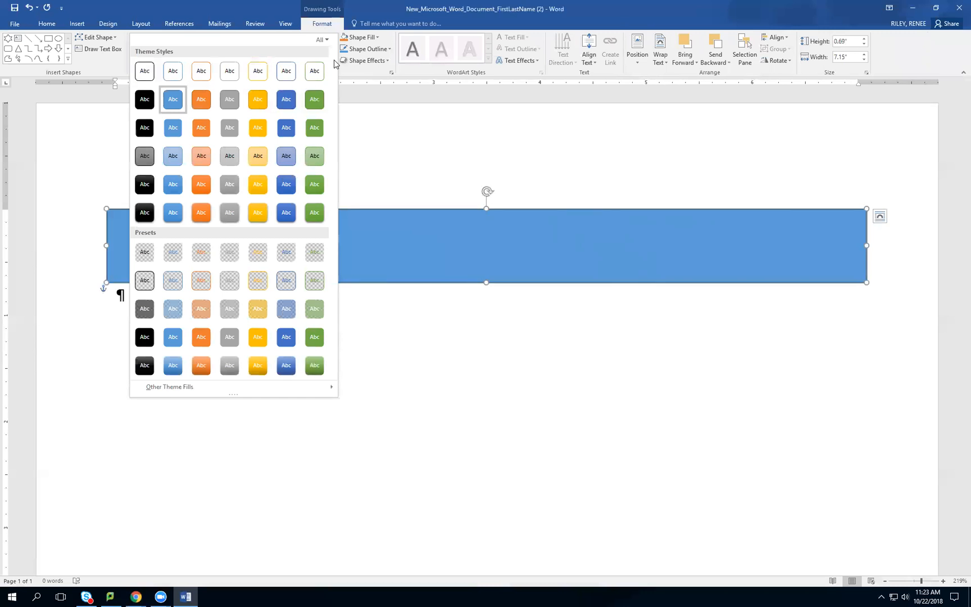
{"action": "left_click", "coordinate": [231, 187]}
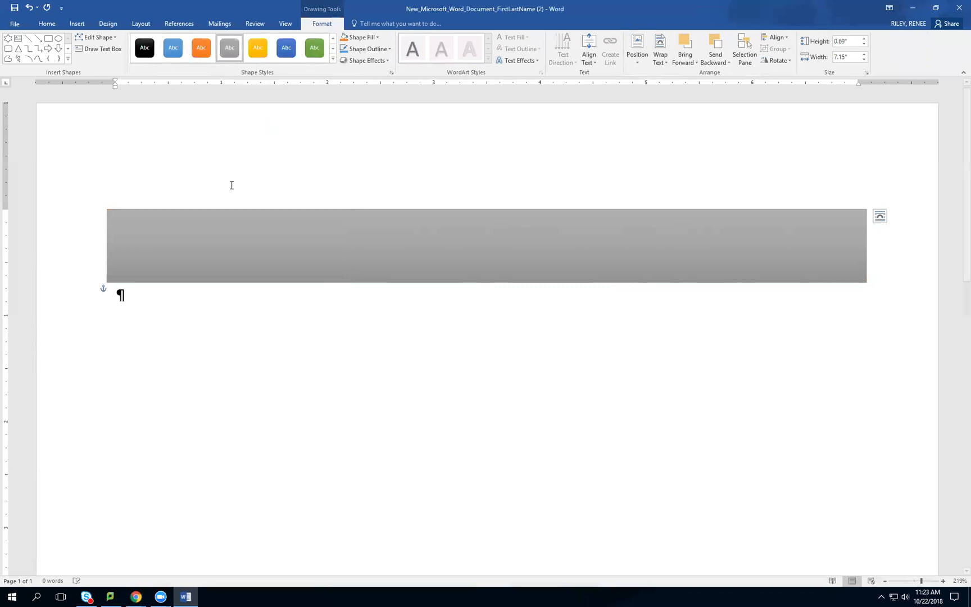
{"action": "left_click", "coordinate": [332, 59]}
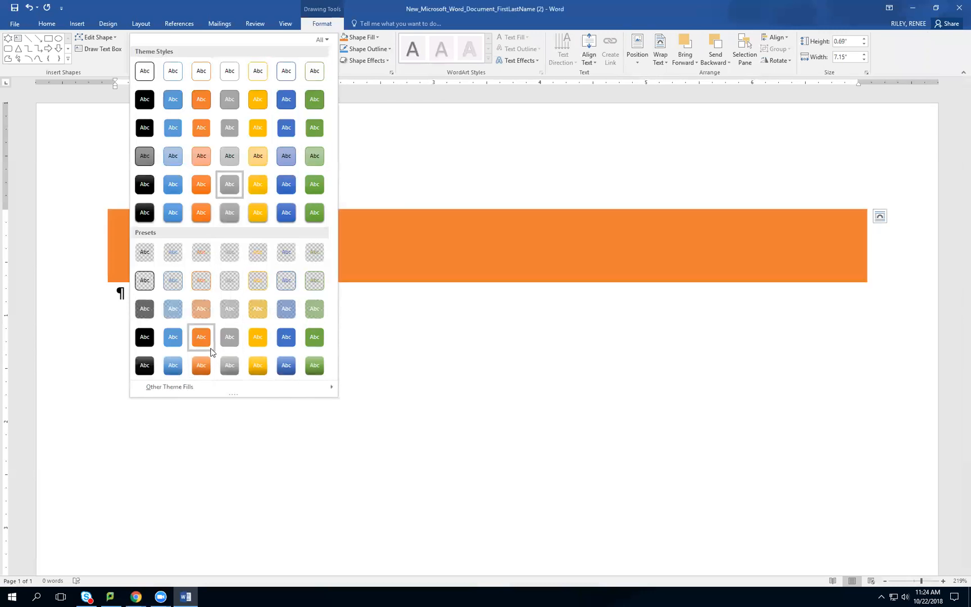
{"action": "left_click", "coordinate": [229, 185]}
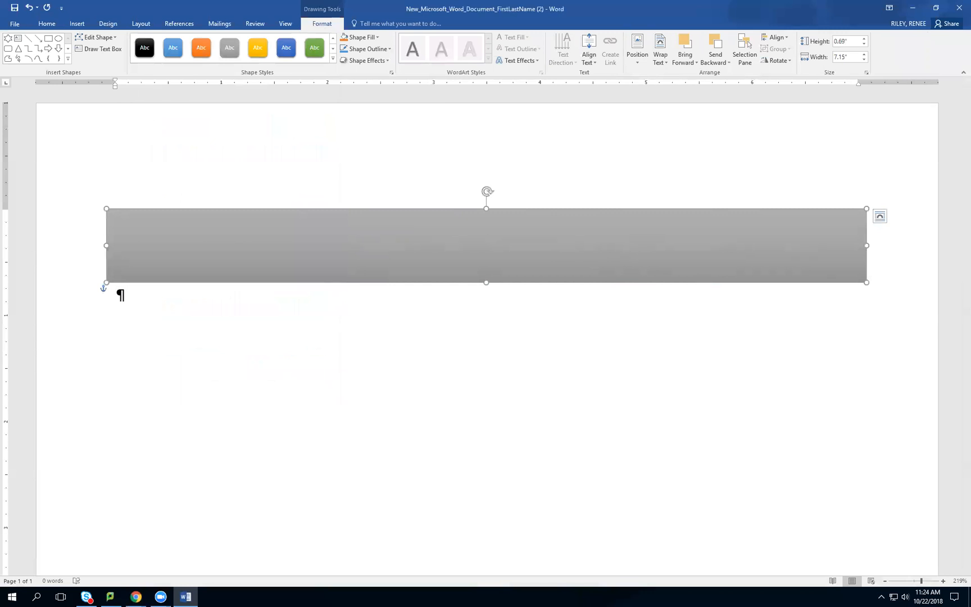
{"action": "left_click", "coordinate": [333, 59]}
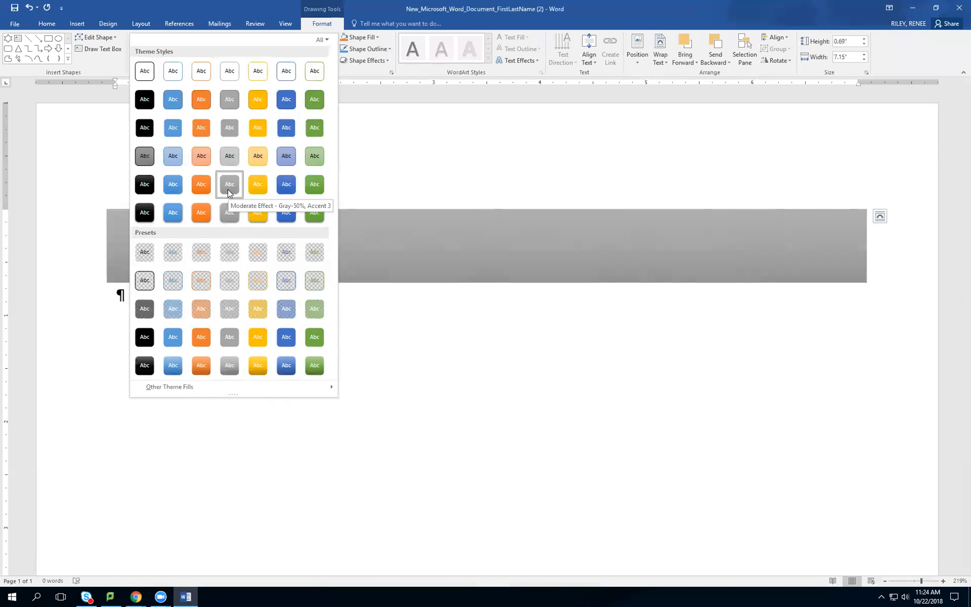
{"action": "left_click", "coordinate": [492, 242]}
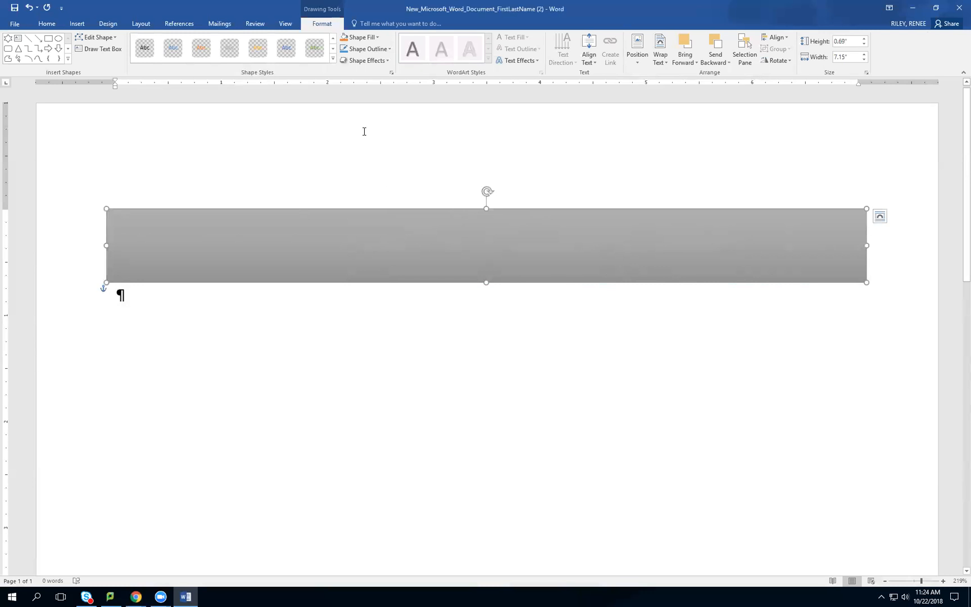
{"action": "left_click", "coordinate": [333, 58]}
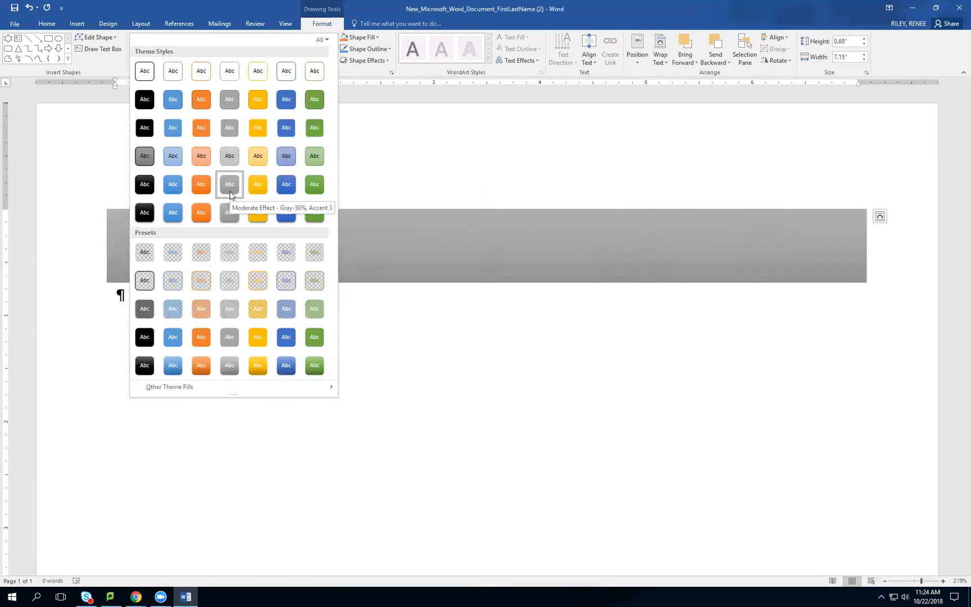
{"action": "left_click", "coordinate": [444, 235]}
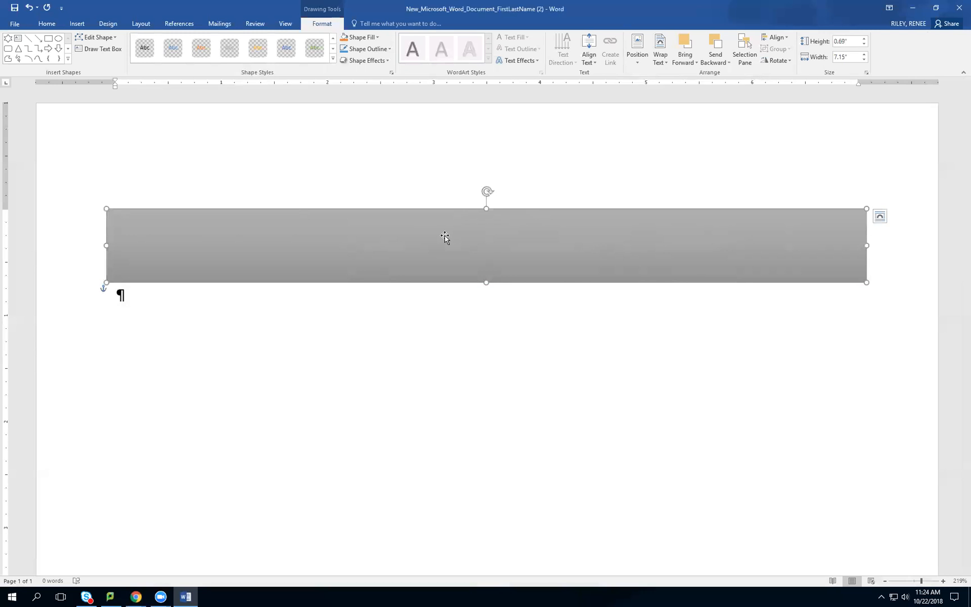
Add the text "Village of Apple Park" inside the gray rectangle.
{"action": "right_click", "coordinate": [444, 236]}
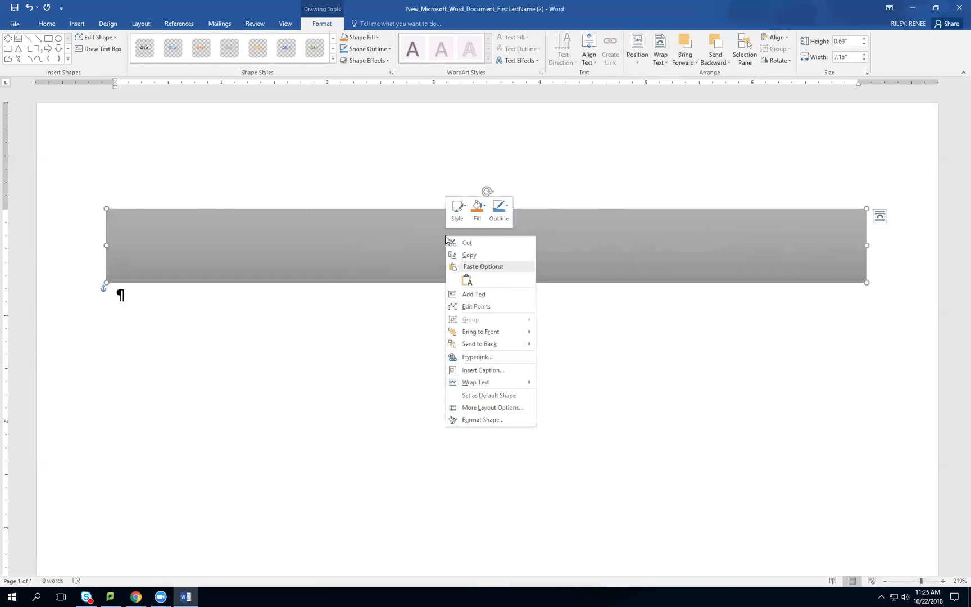
{"action": "left_click", "coordinate": [485, 293]}
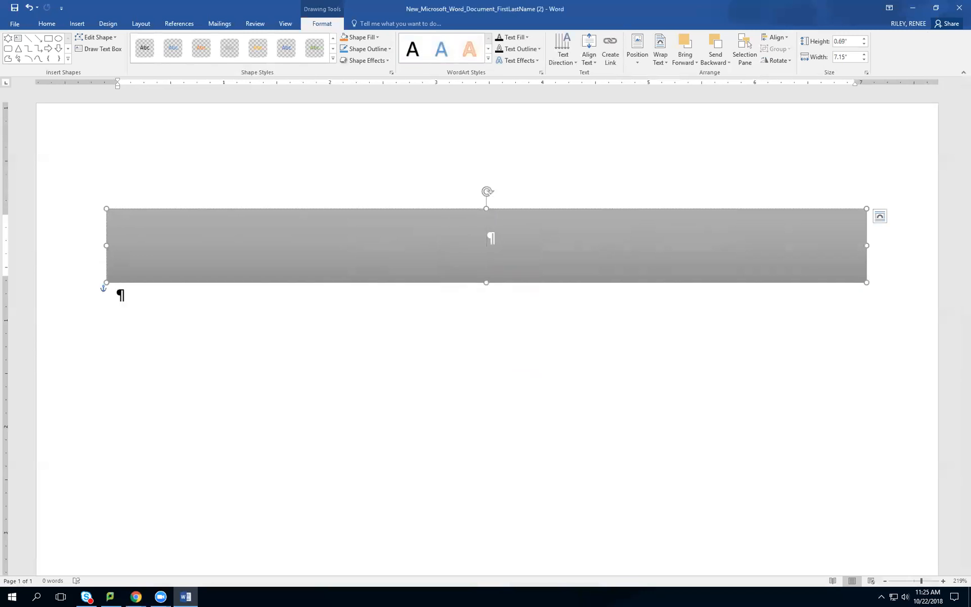
{"action": "key", "text": "alt+Tab"}
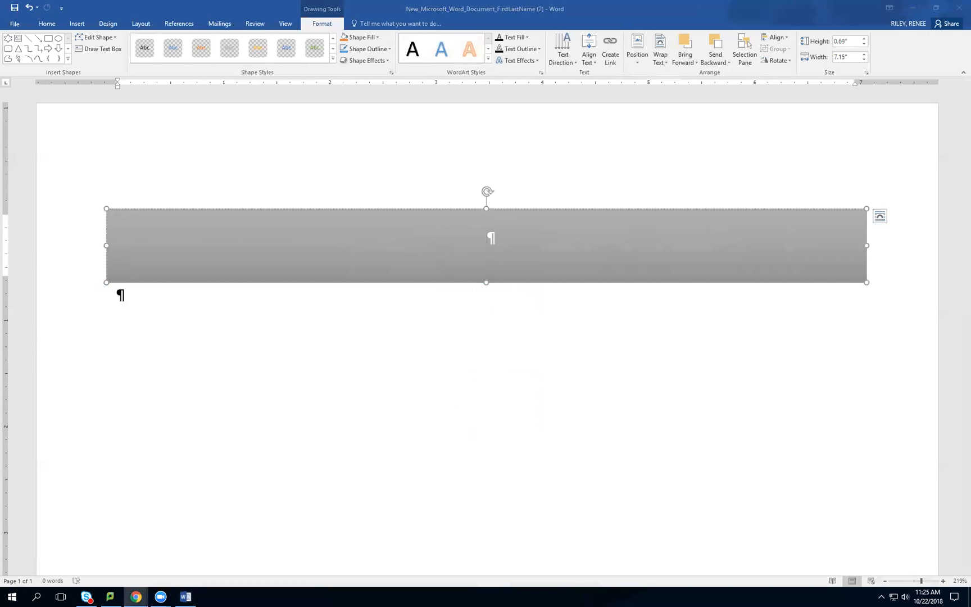
{"action": "left_click", "coordinate": [490, 241]}
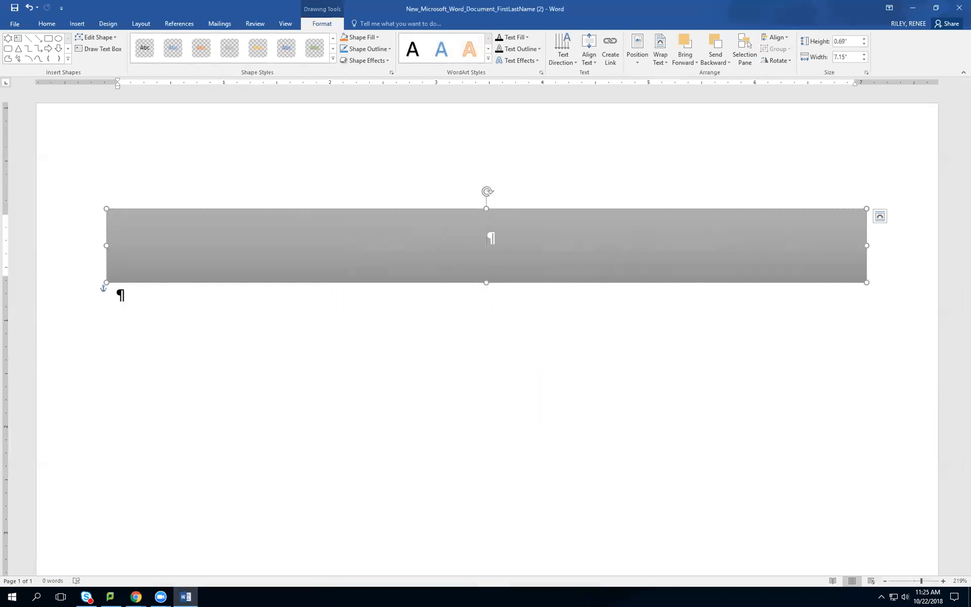
{"action": "left_click", "coordinate": [118, 293]}
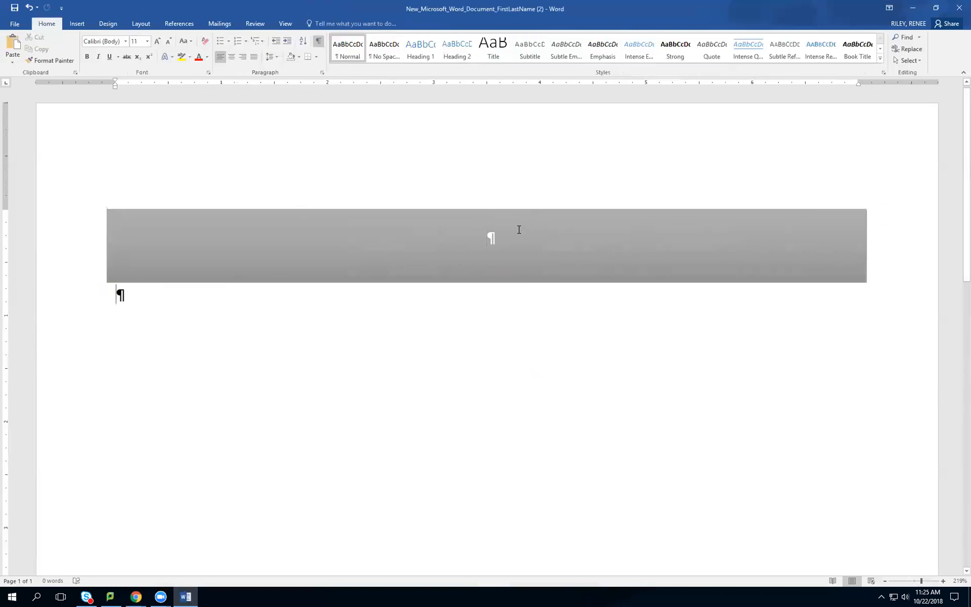
{"action": "left_click", "coordinate": [488, 235]}
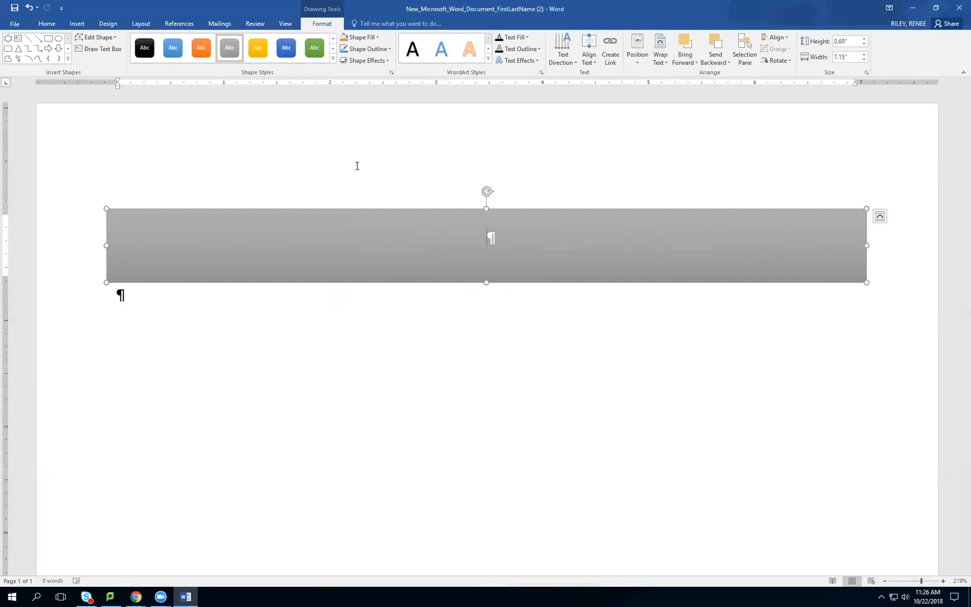
{"action": "type", "text": "Village of App"}
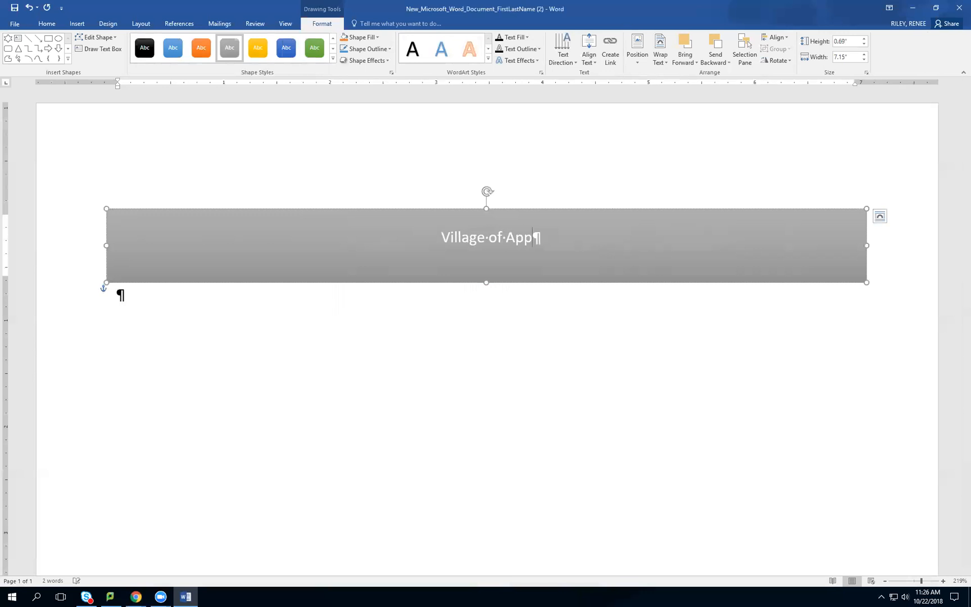
{"action": "type", "text": "le Park"}
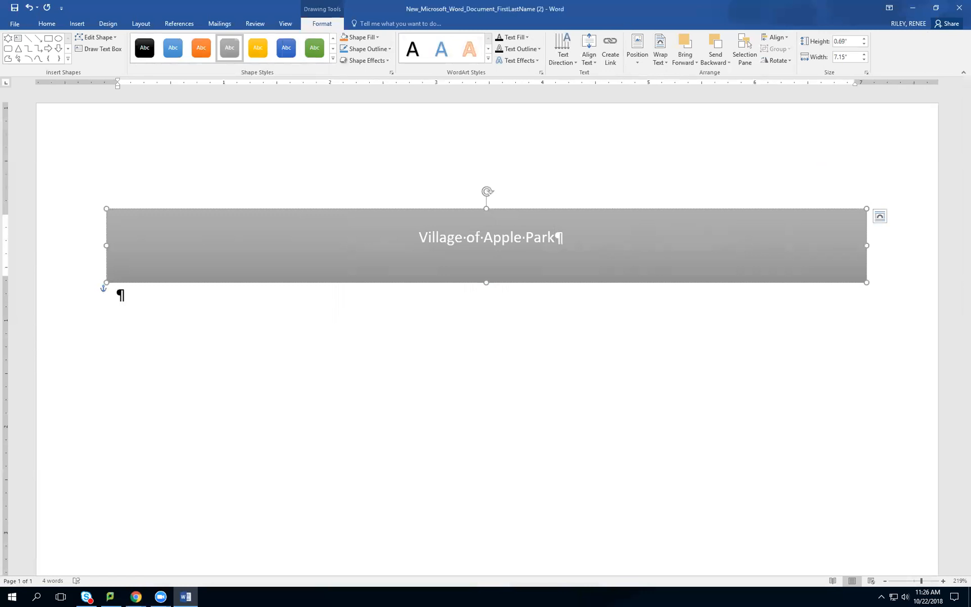
Increase the font size of the rectangle's text "Village of Apple Park" to 26.
{"action": "left_click_drag", "start_coordinate": [420, 237], "coordinate": [562, 237]}
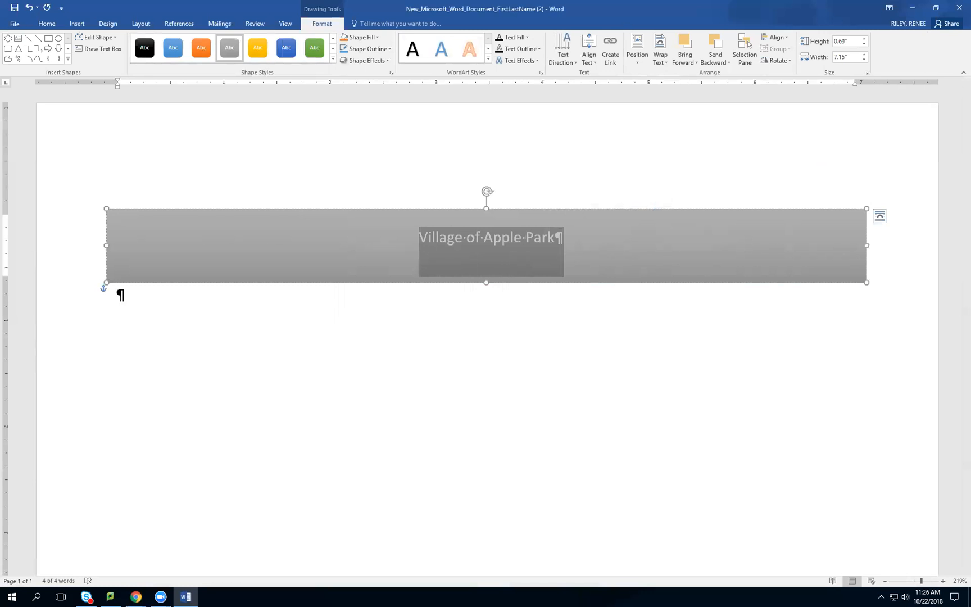
{"action": "left_click", "coordinate": [48, 24]}
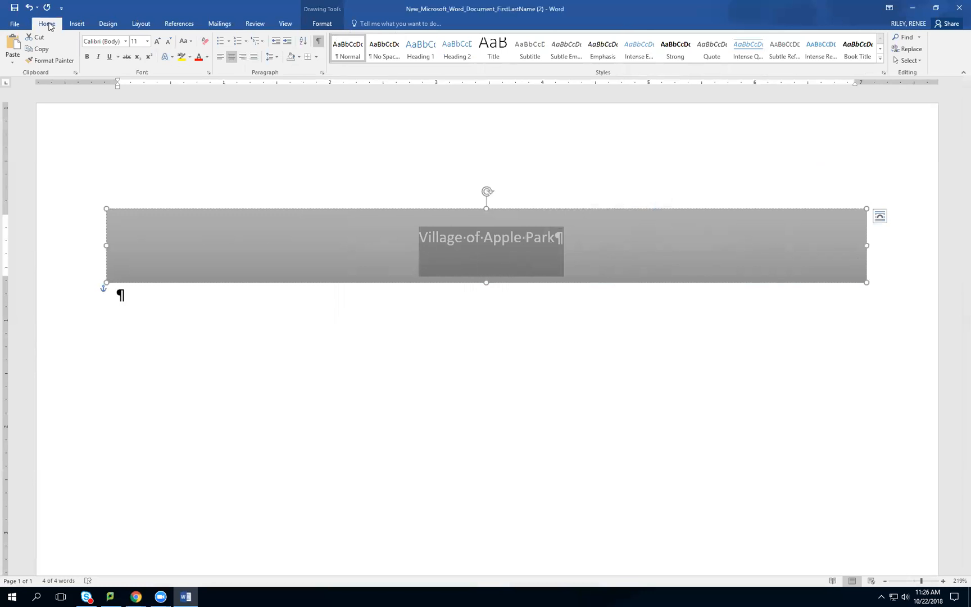
{"action": "left_click", "coordinate": [158, 42]}
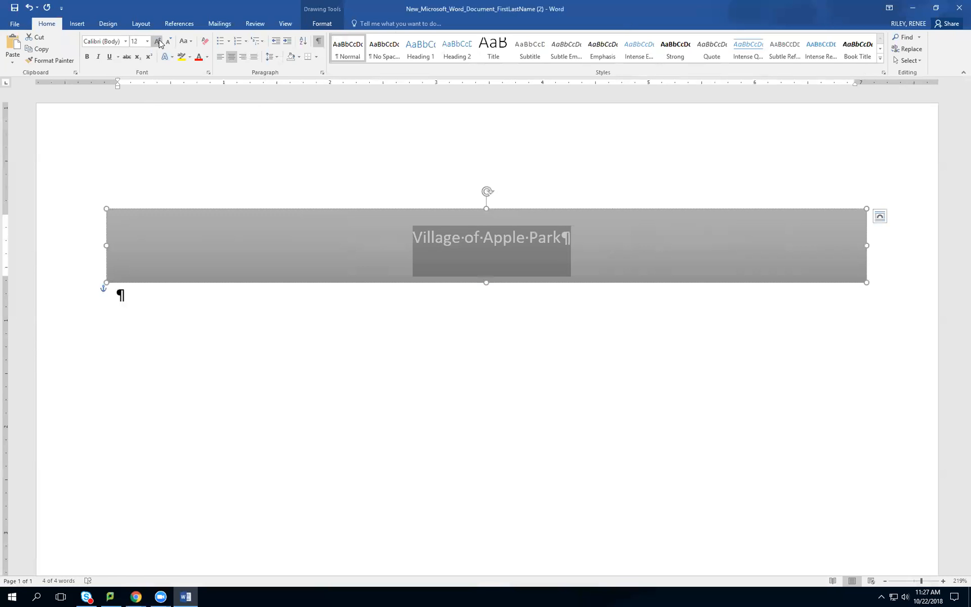
{"action": "left_click", "coordinate": [158, 42]}
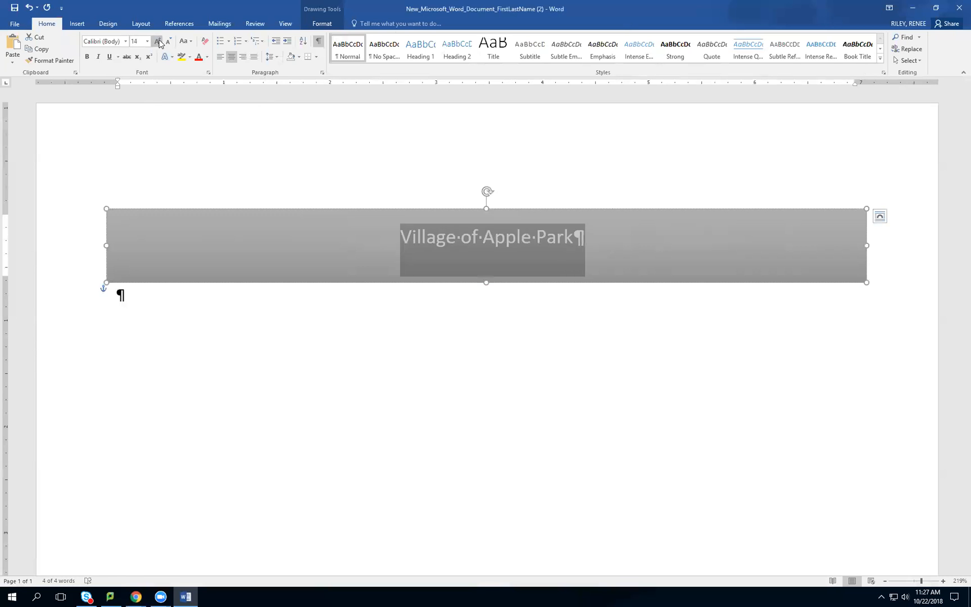
{"action": "left_click", "coordinate": [158, 41]}
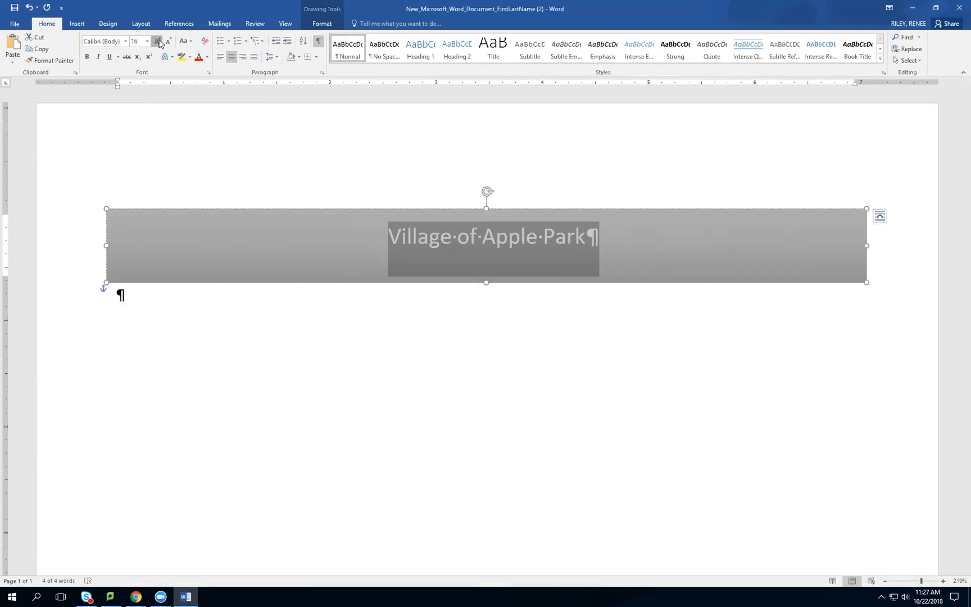
{"action": "left_click", "coordinate": [158, 42]}
{"action": "left_click", "coordinate": [158, 41]}
{"action": "left_click", "coordinate": [158, 42]}
{"action": "left_click", "coordinate": [158, 41]}
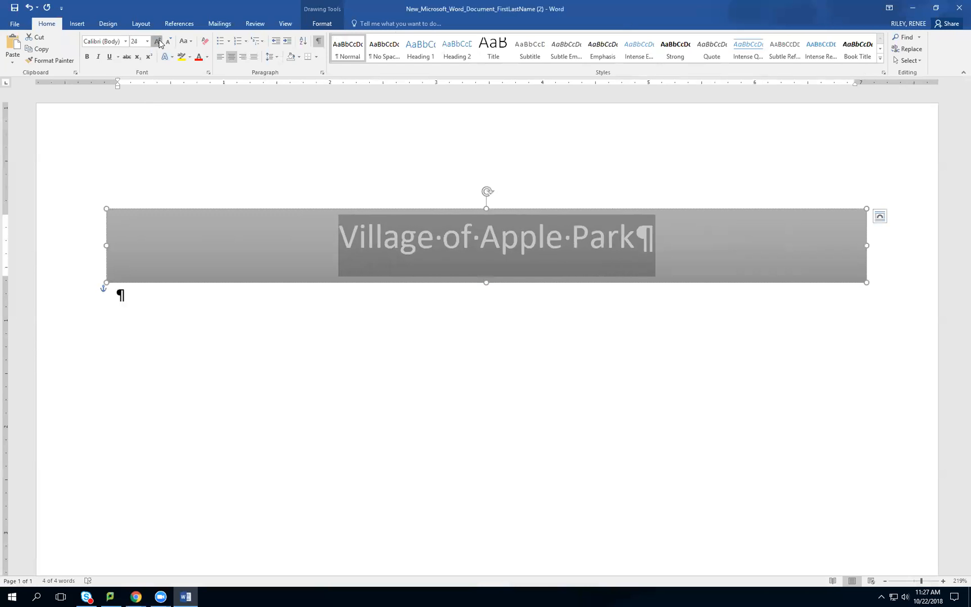
{"action": "left_click", "coordinate": [158, 42]}
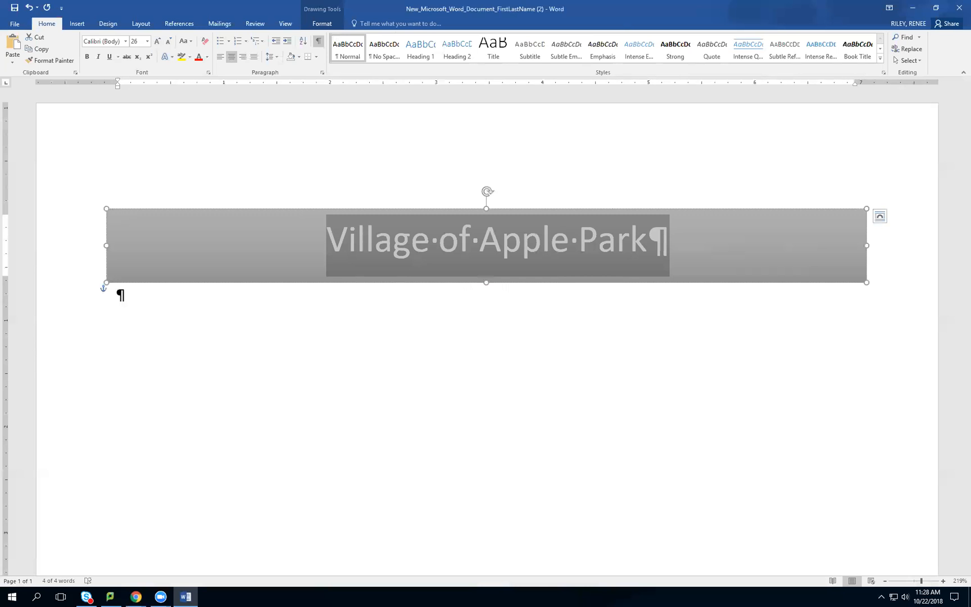
Make the "Village of Apple Park" text in the rectangle bold.
{"action": "key", "text": "alt+Tab"}
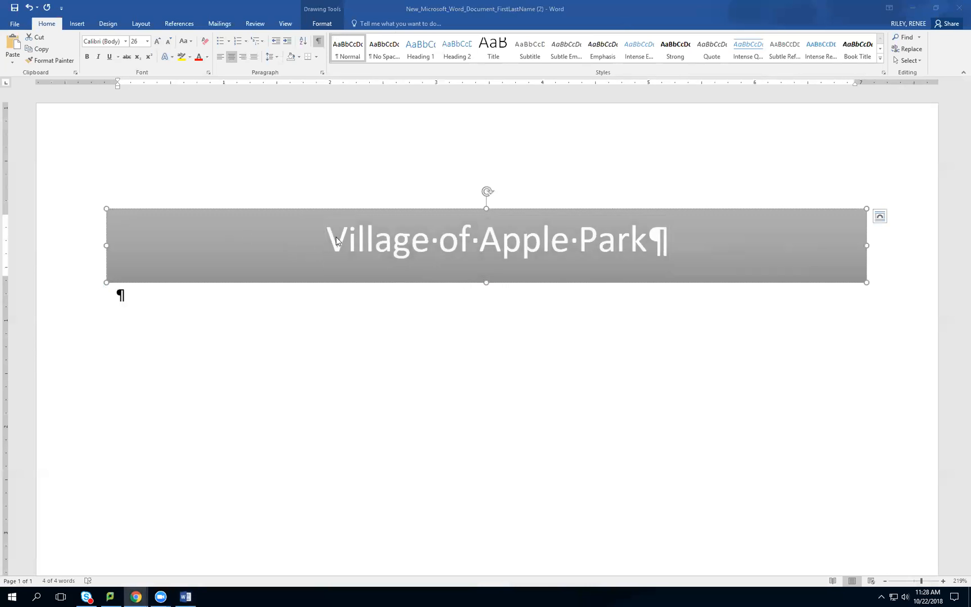
{"action": "key", "text": "alt+Tab"}
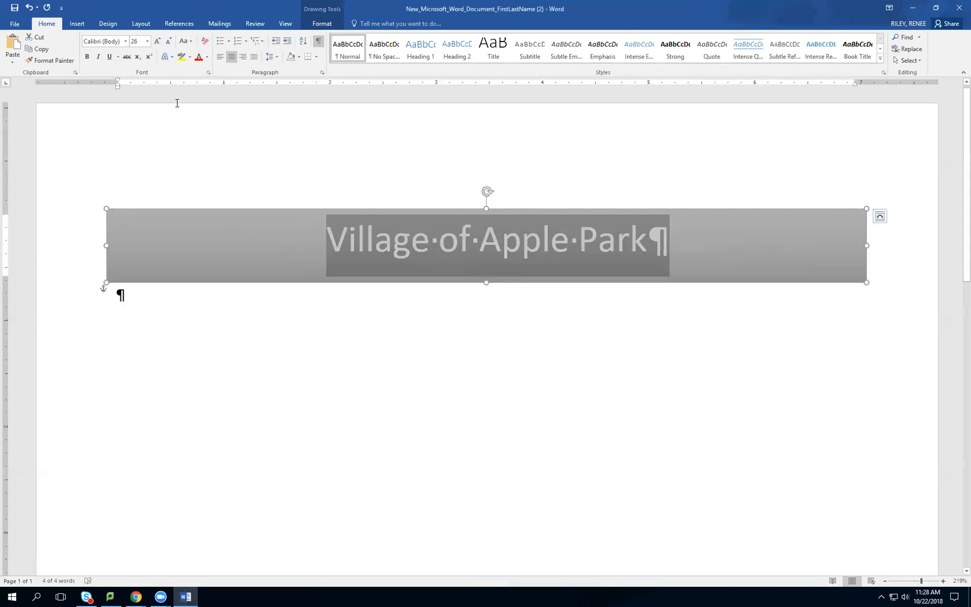
{"action": "left_click", "coordinate": [88, 57]}
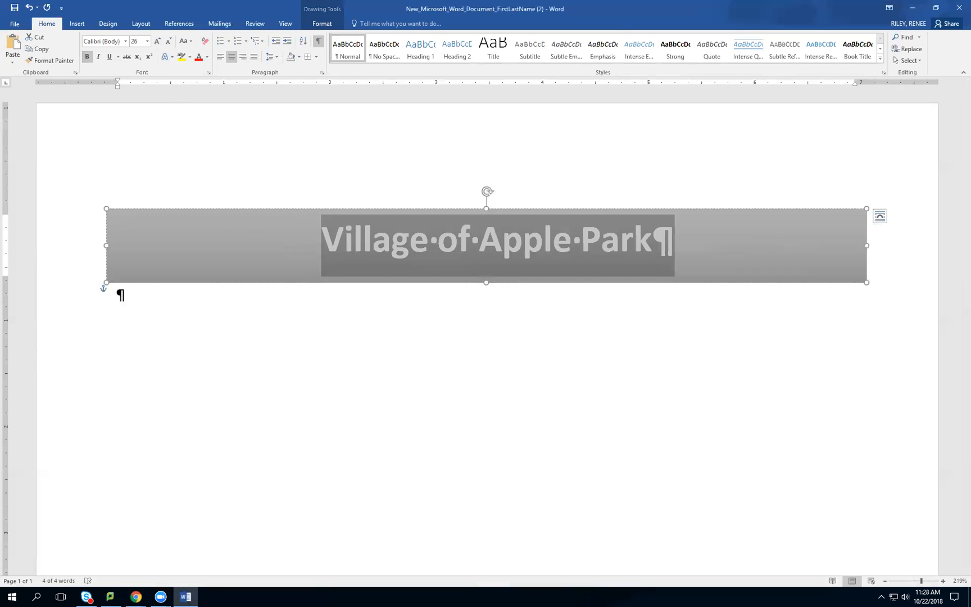
Apply the Circuit theme to the letter document.
{"action": "left_click", "coordinate": [721, 262]}
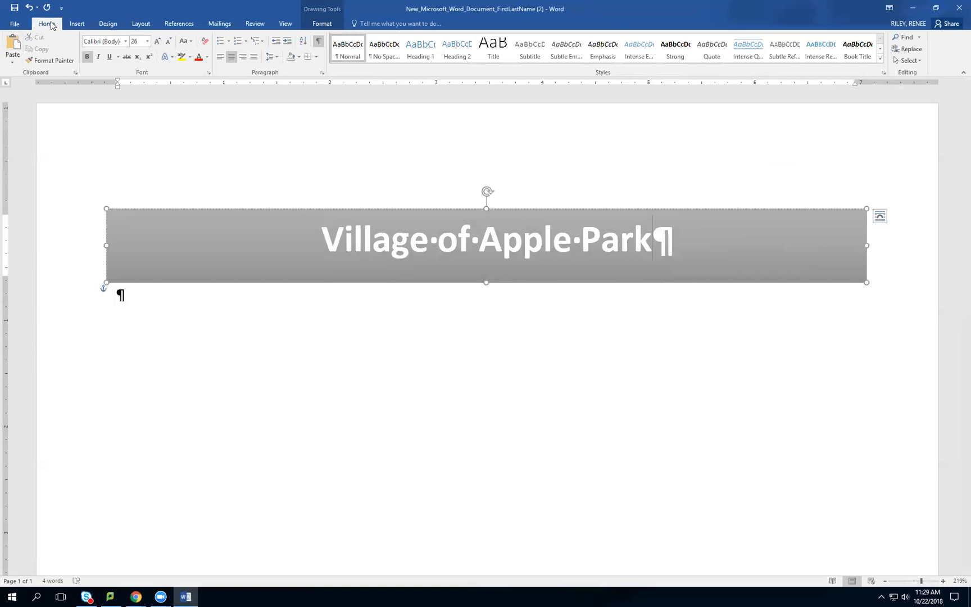
{"action": "left_click", "coordinate": [103, 26]}
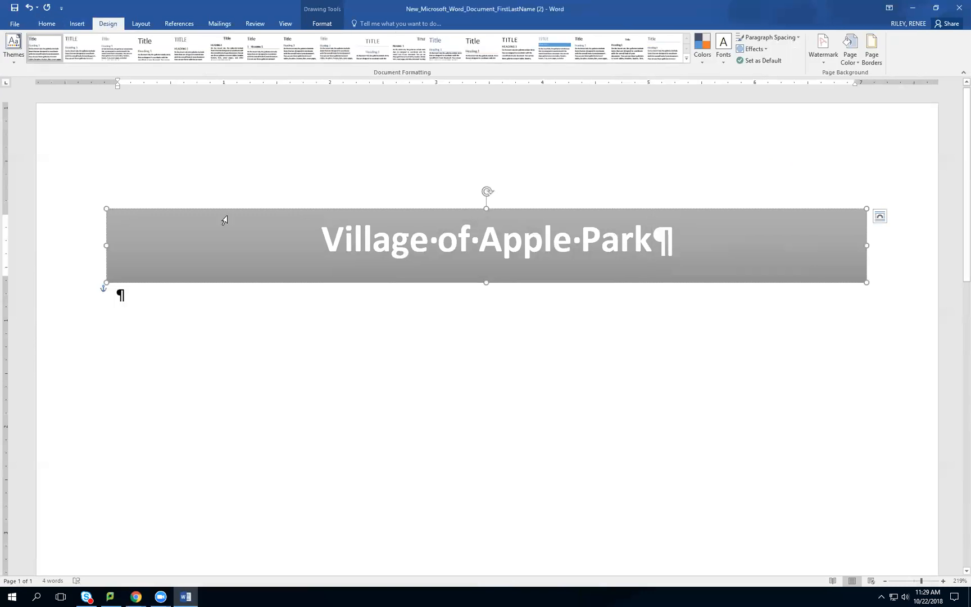
{"action": "left_click", "coordinate": [14, 56]}
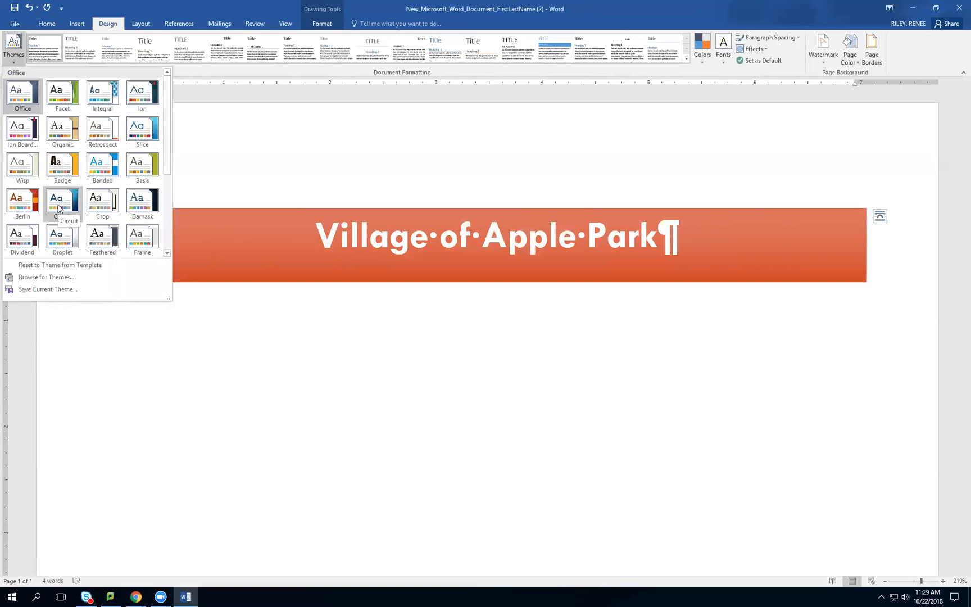
{"action": "left_click", "coordinate": [59, 207]}
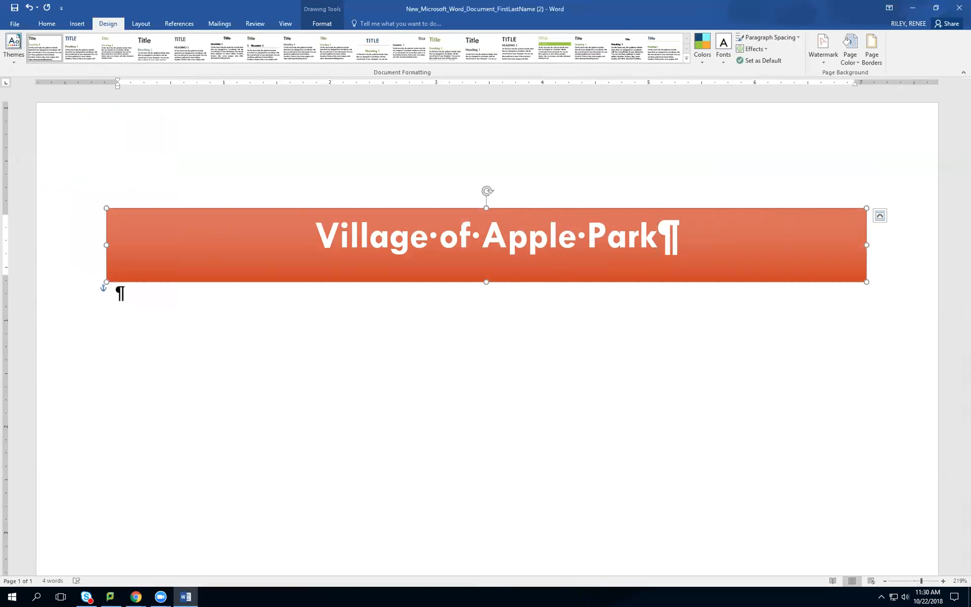
Resize the "Village of Apple Park" rectangle to a height of 0.53" and a width of 5.7".
{"action": "key", "text": "alt+Tab"}
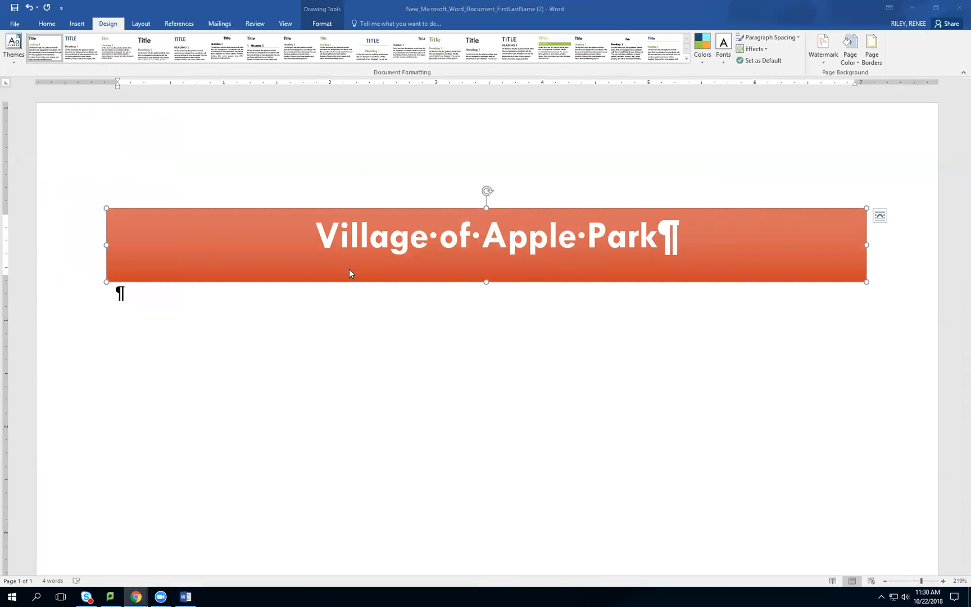
{"action": "left_click", "coordinate": [180, 248]}
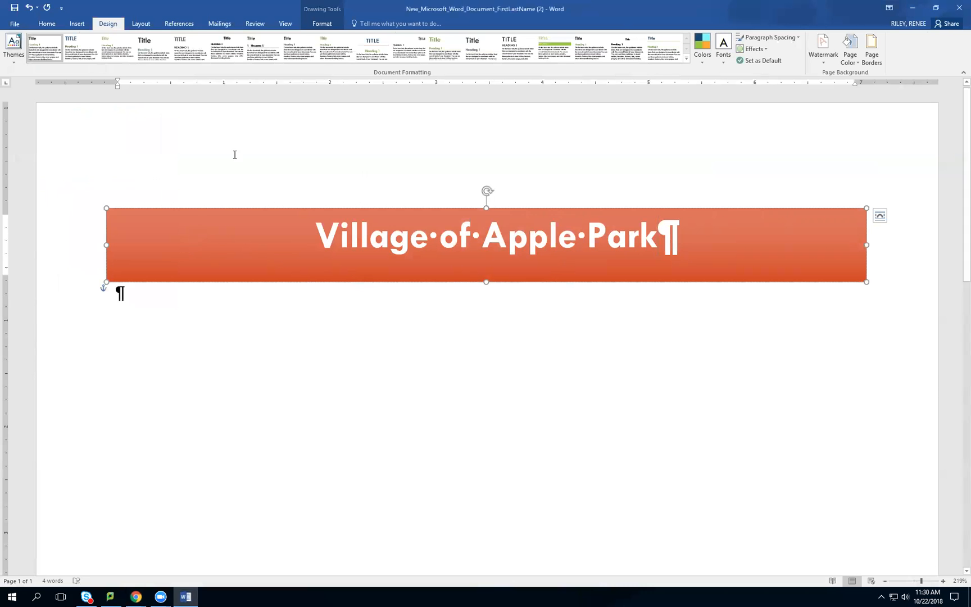
{"action": "left_click", "coordinate": [316, 25]}
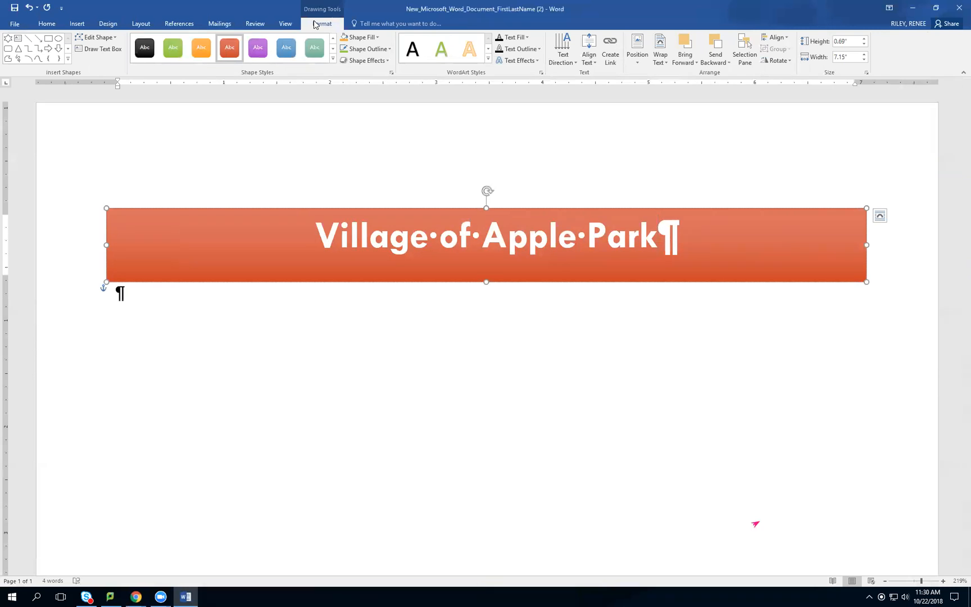
{"action": "left_click", "coordinate": [852, 41]}
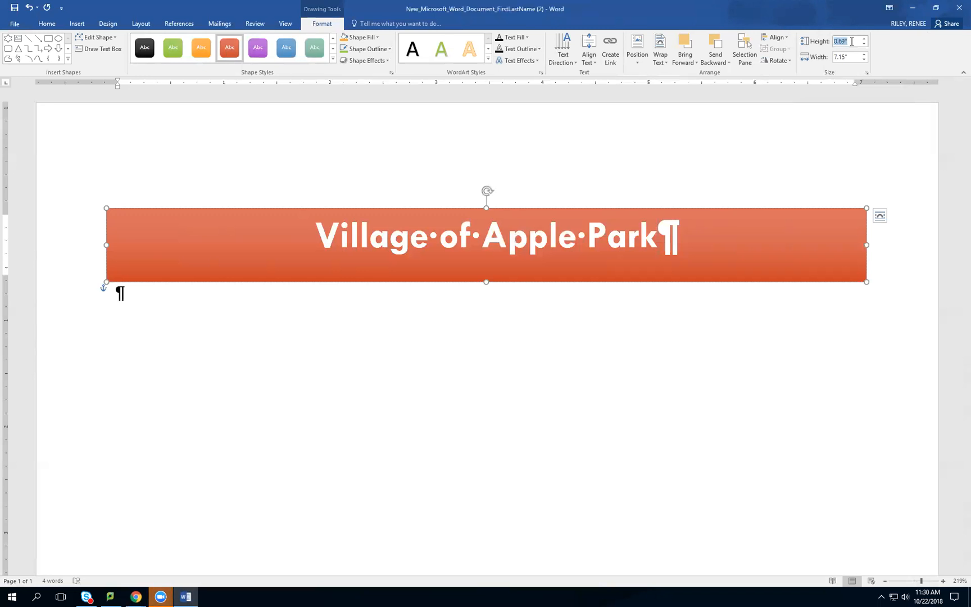
{"action": "type", "text": ".53"}
{"action": "key", "text": "Tab"}
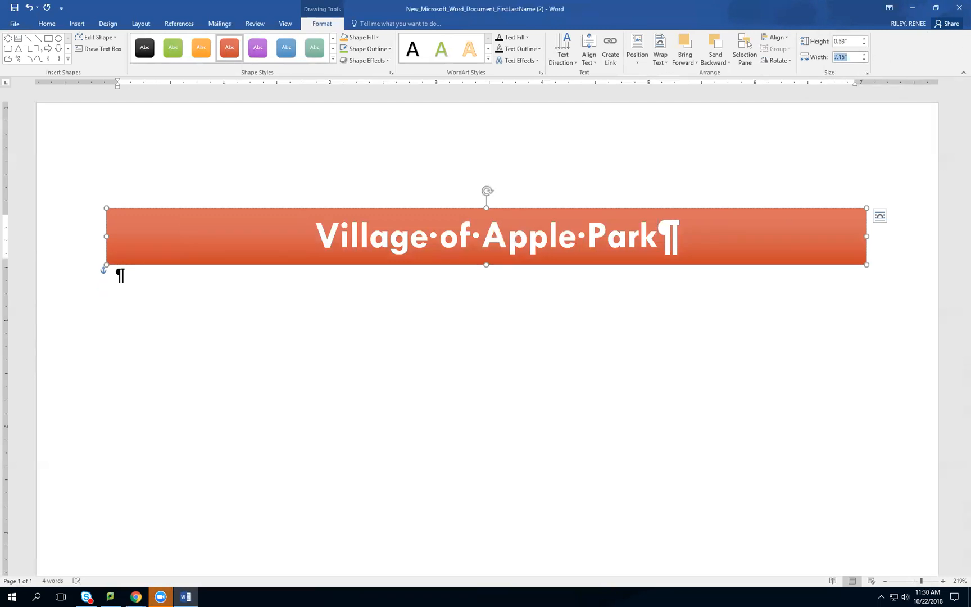
{"action": "type", "text": "5.7"}
{"action": "key", "text": "Return"}
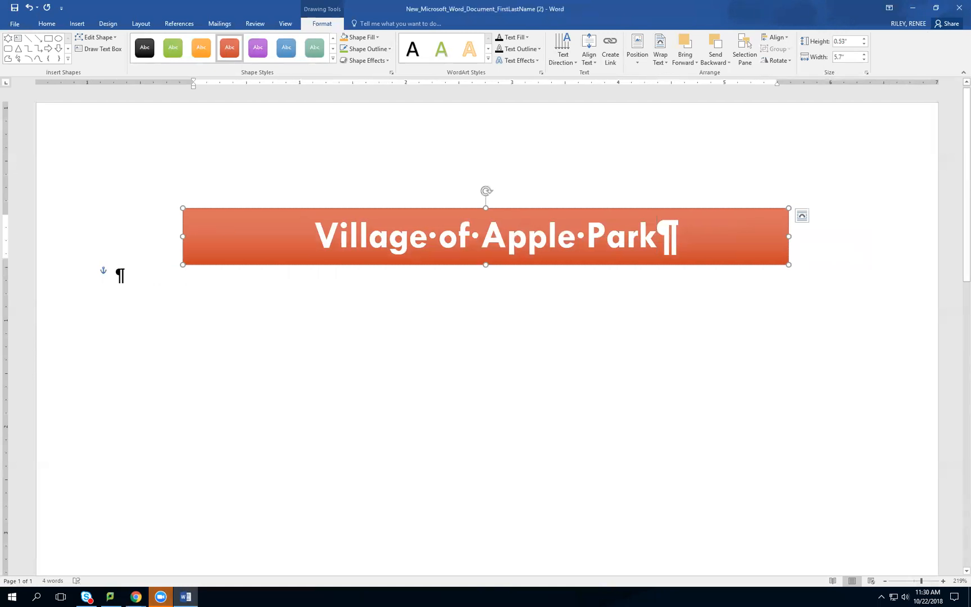
{"action": "key", "text": "alt+Tab"}
{"action": "left_click", "coordinate": [118, 273]}
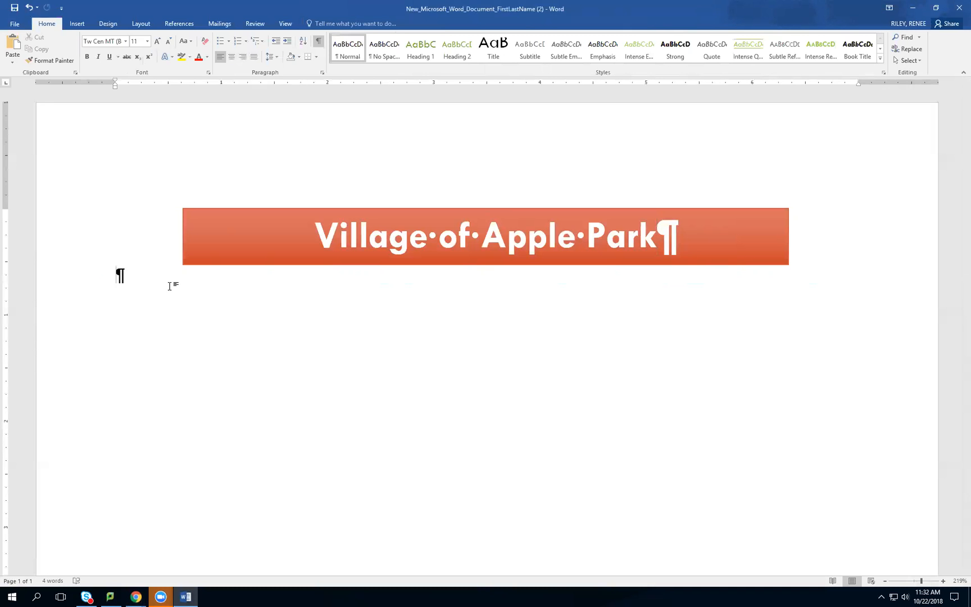
{"action": "triple_click", "coordinate": [223, 251]}
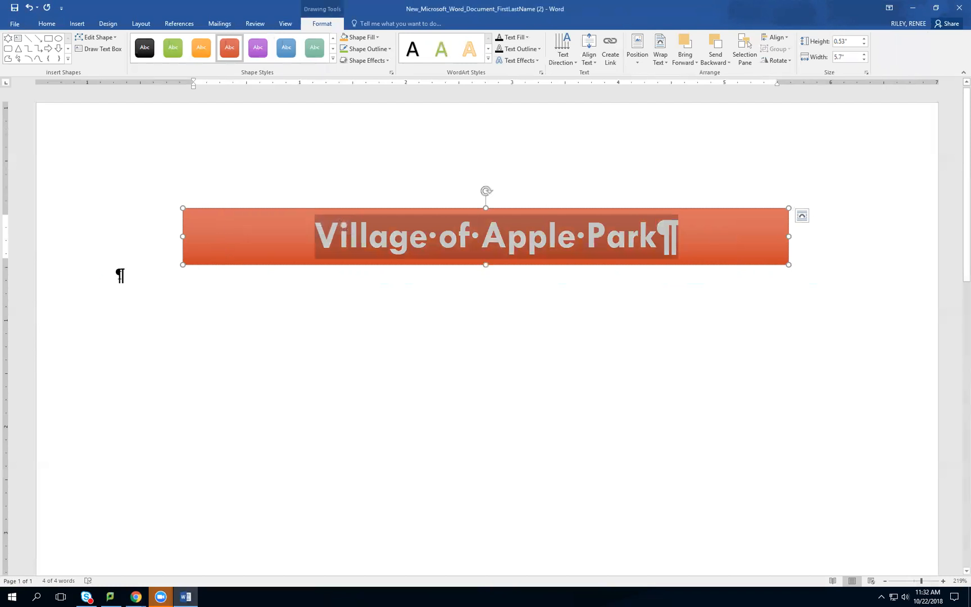
{"action": "left_click", "coordinate": [119, 275]}
{"action": "triple_click", "coordinate": [223, 251]}
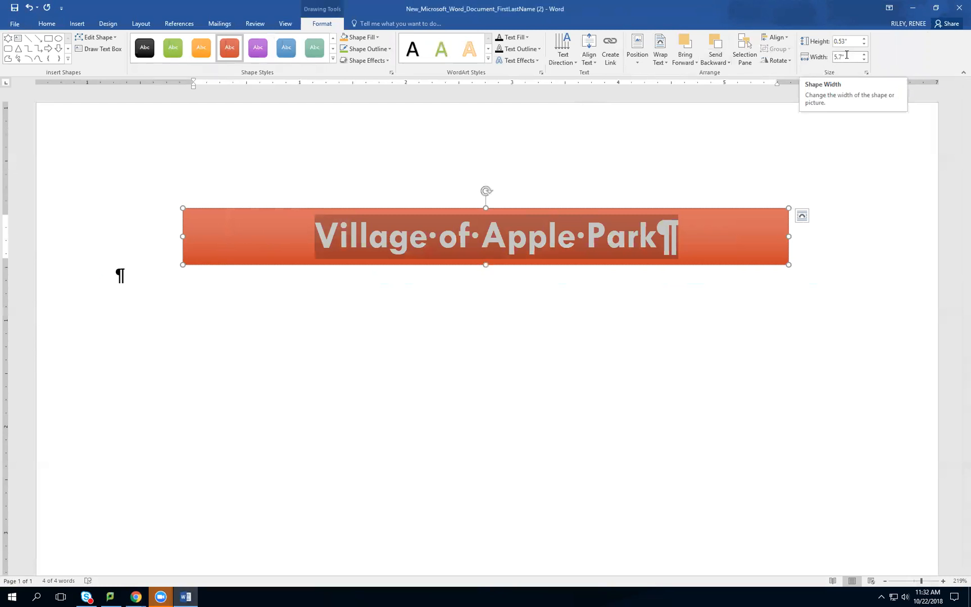
{"action": "left_click", "coordinate": [725, 246]}
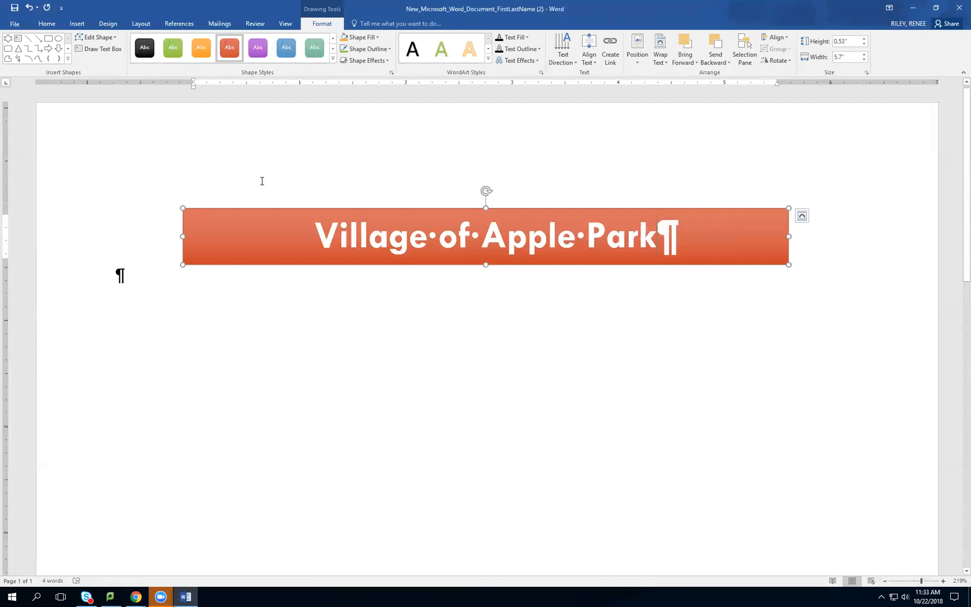
Search Bing for online pictures of "apple" to insert at the empty paragraph below the rectangle.
{"action": "left_click", "coordinate": [115, 279]}
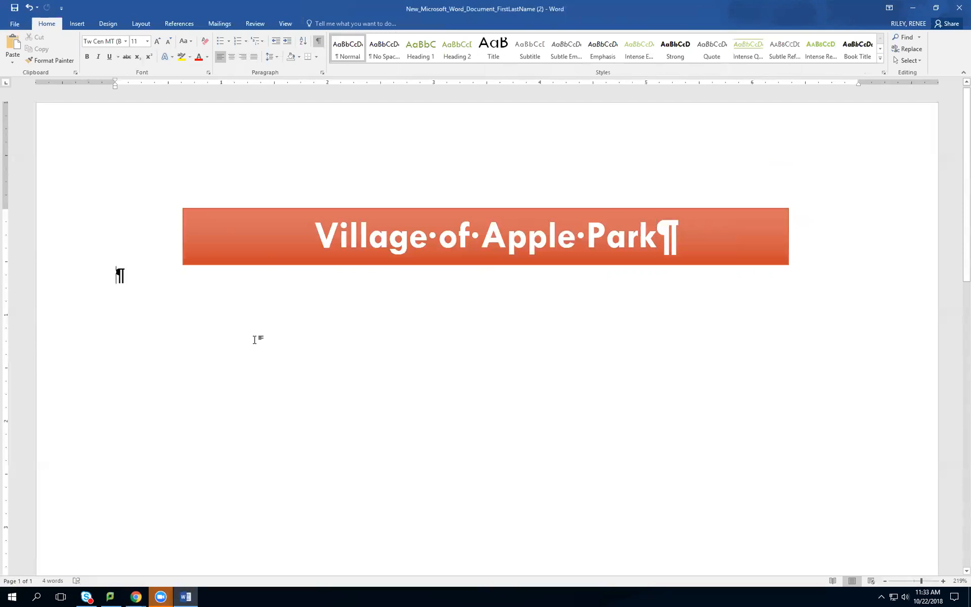
{"action": "left_click", "coordinate": [78, 24]}
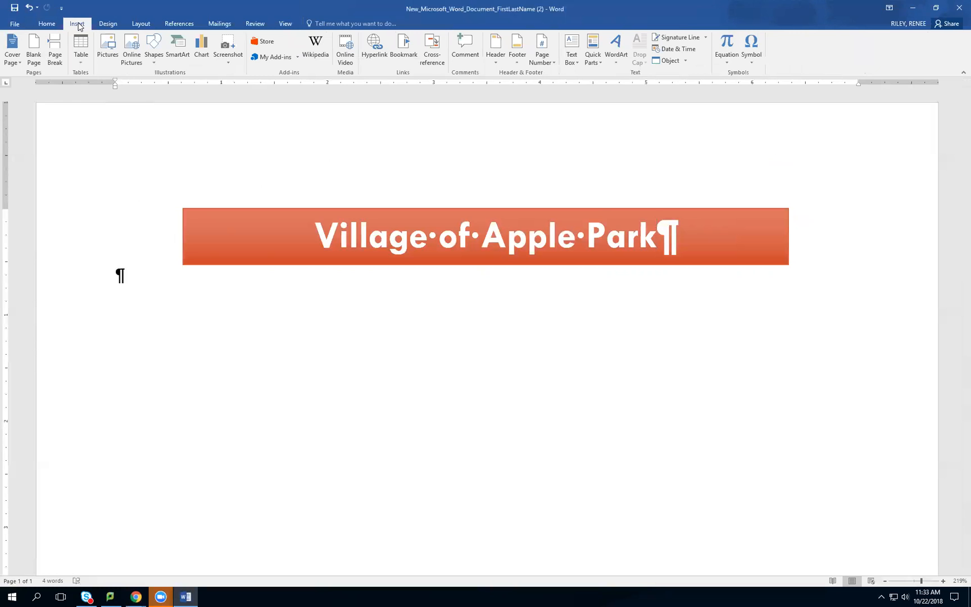
{"action": "left_click", "coordinate": [130, 44]}
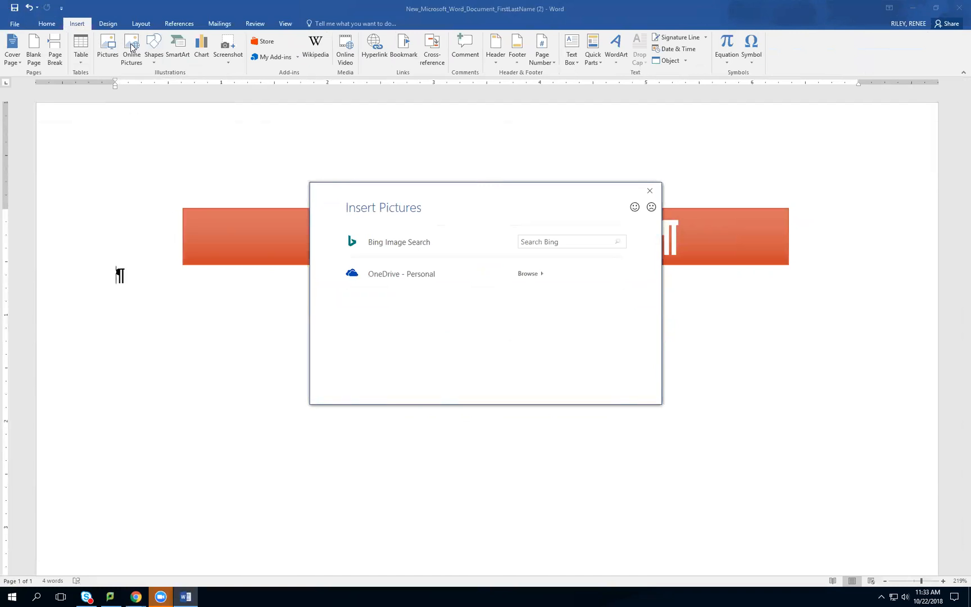
{"action": "left_click", "coordinate": [553, 242]}
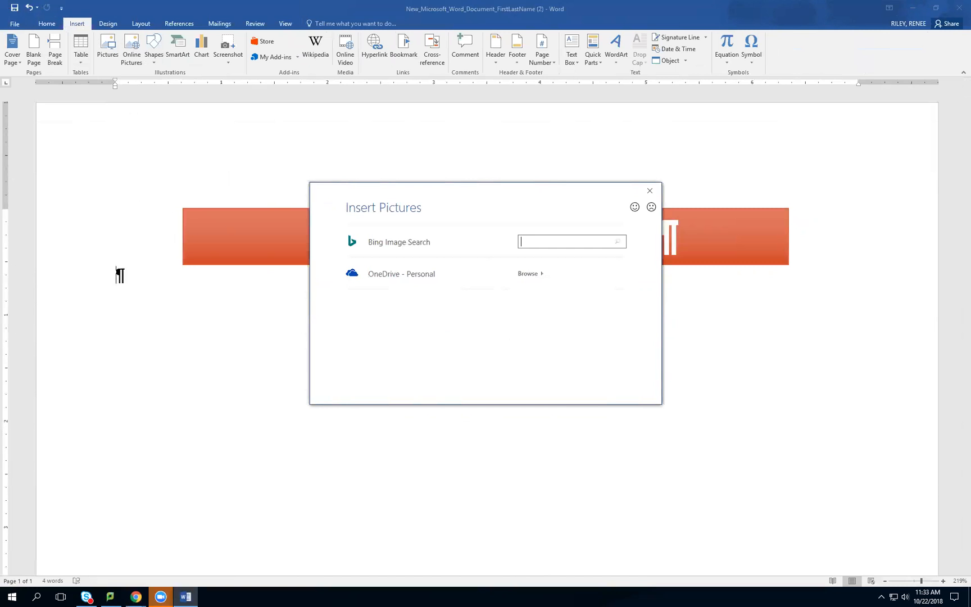
{"action": "type", "text": "apple"}
{"action": "key", "text": "Return"}
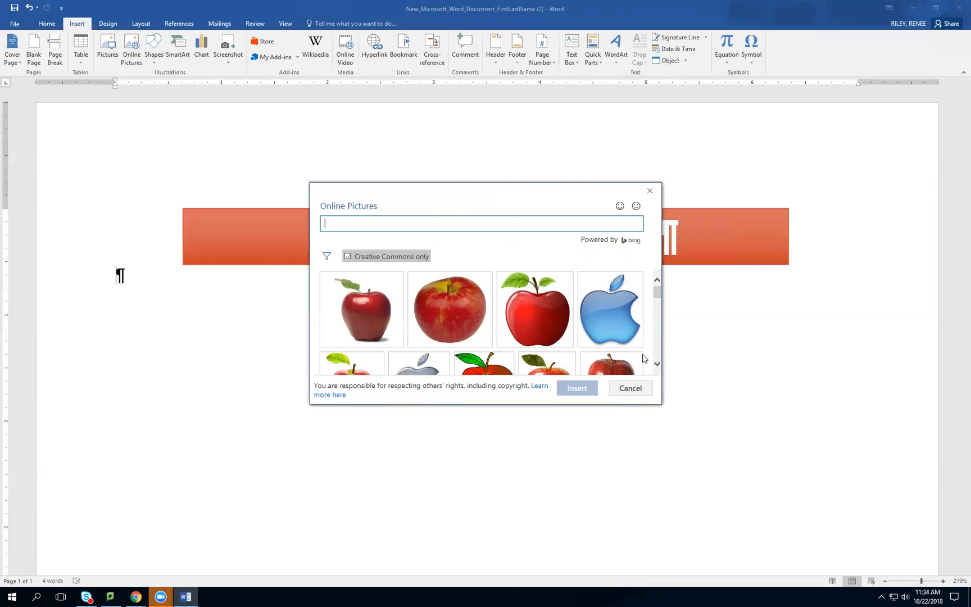
Look through the apple picture results for an image suitable for the letterhead.
{"action": "left_click", "coordinate": [657, 366]}
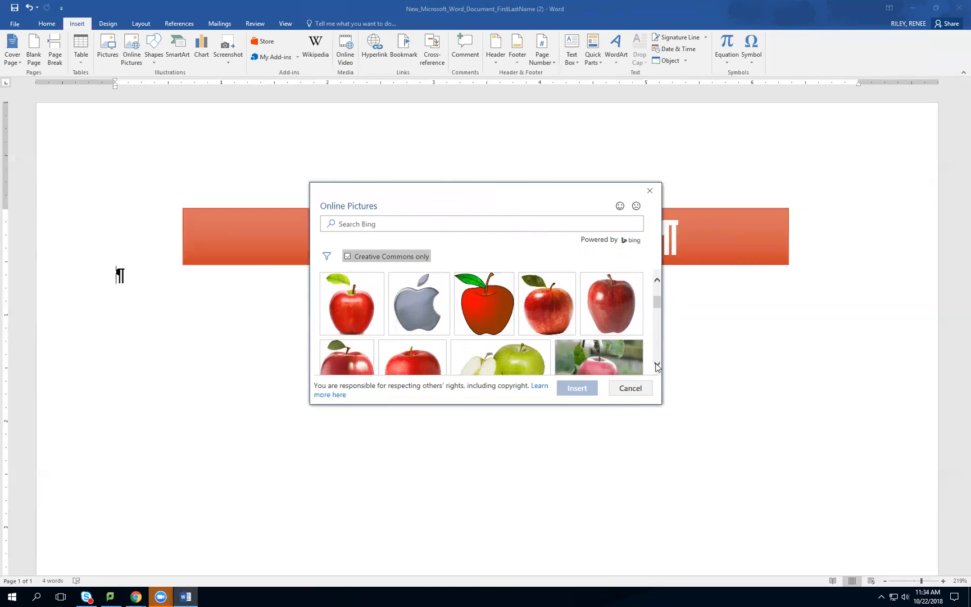
{"action": "left_click", "coordinate": [657, 366]}
{"action": "left_click", "coordinate": [658, 366]}
{"action": "left_click", "coordinate": [657, 366]}
{"action": "left_click", "coordinate": [657, 367]}
{"action": "left_click", "coordinate": [657, 366]}
{"action": "left_click", "coordinate": [657, 366]}
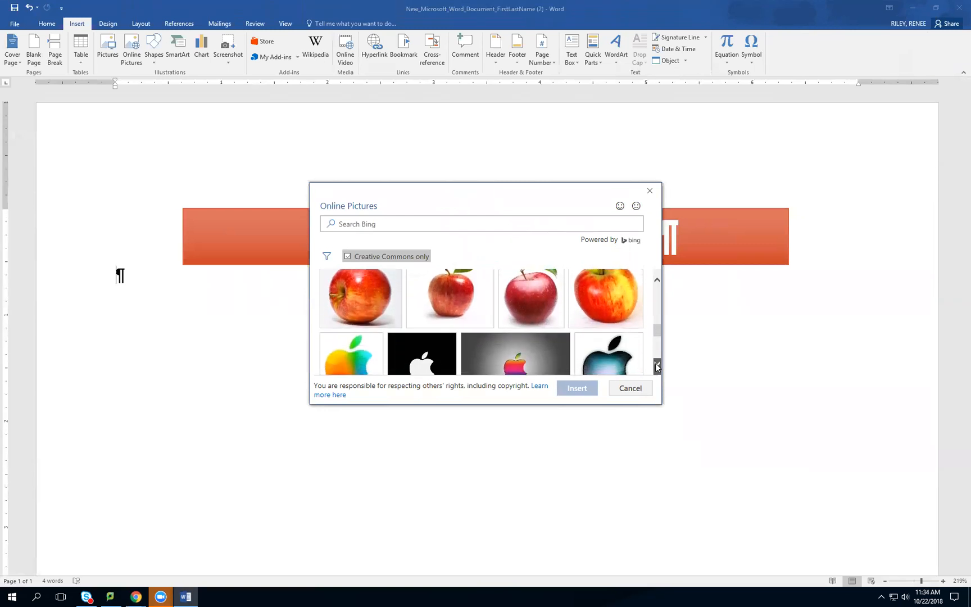
{"action": "left_click", "coordinate": [657, 366]}
{"action": "left_click", "coordinate": [657, 367]}
{"action": "left_click", "coordinate": [657, 366]}
{"action": "left_click", "coordinate": [657, 366]}
{"action": "left_click", "coordinate": [657, 366]}
{"action": "left_click", "coordinate": [657, 367]}
{"action": "left_click", "coordinate": [656, 366]}
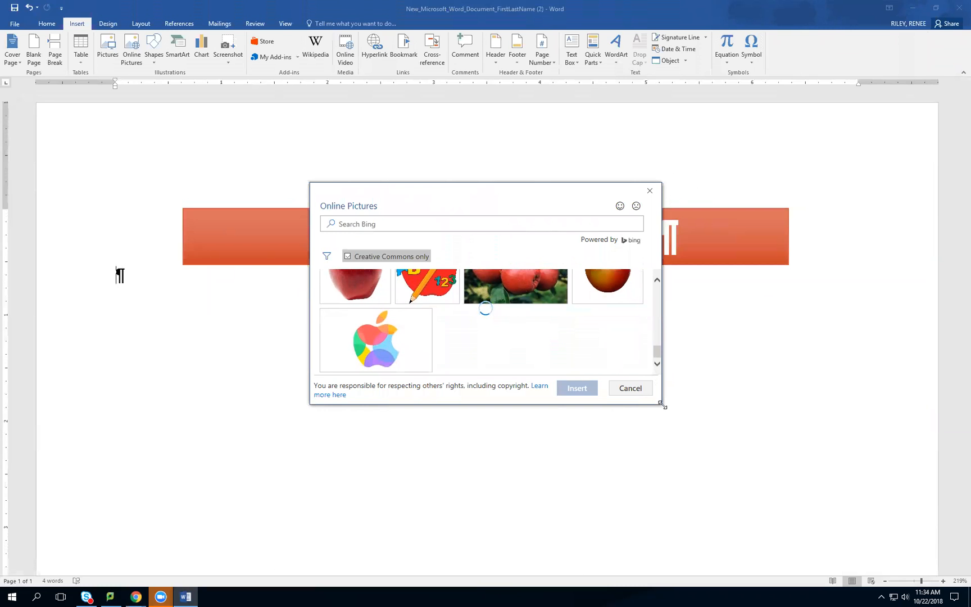
Enlarge the online pictures dialog and examine further apple results for a fitting letterhead image.
{"action": "left_click_drag", "start_coordinate": [661, 404], "coordinate": [719, 461]}
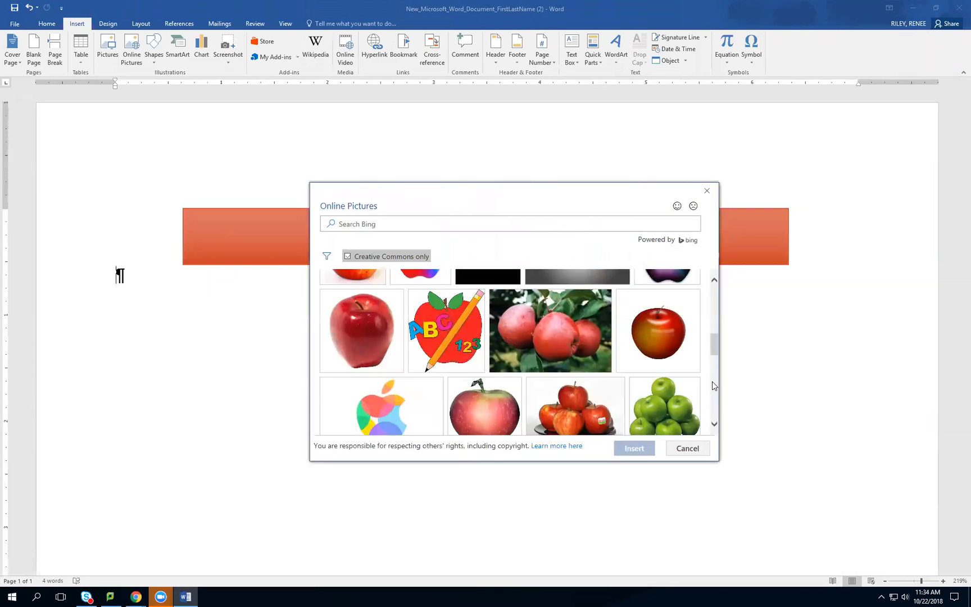
{"action": "scroll", "coordinate": [712, 386], "scroll_direction": "down", "scroll_amount": 3}
{"action": "scroll", "coordinate": [712, 384], "scroll_direction": "down", "scroll_amount": 3}
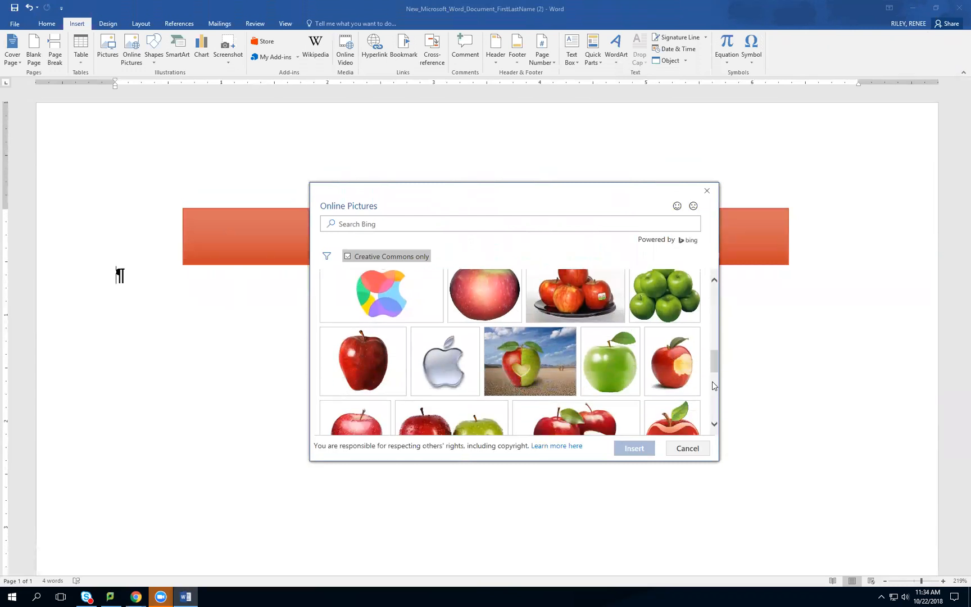
{"action": "scroll", "coordinate": [713, 384], "scroll_direction": "down", "scroll_amount": 6}
{"action": "scroll", "coordinate": [712, 386], "scroll_direction": "down", "scroll_amount": 1}
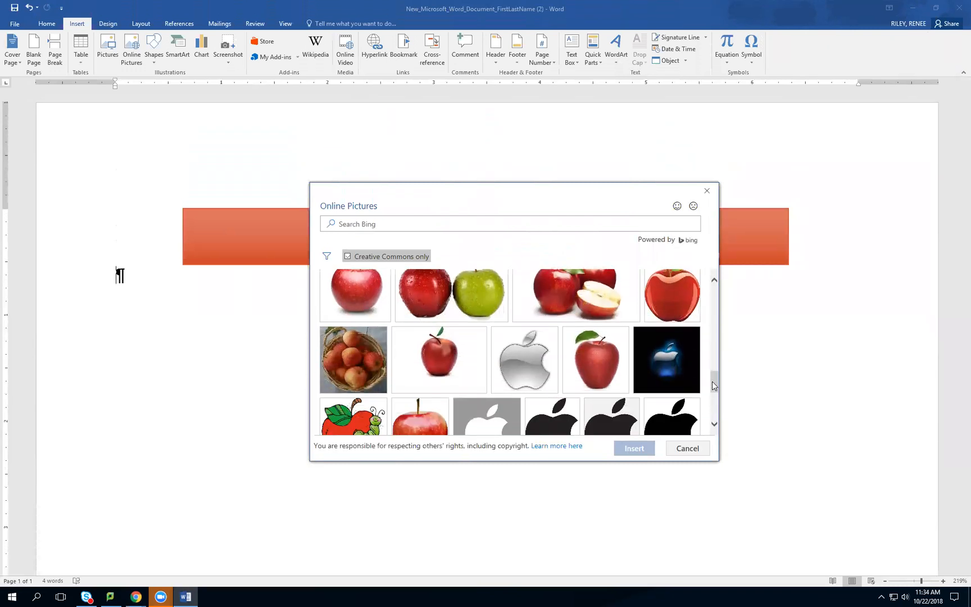
{"action": "scroll", "coordinate": [713, 385], "scroll_direction": "down", "scroll_amount": 1}
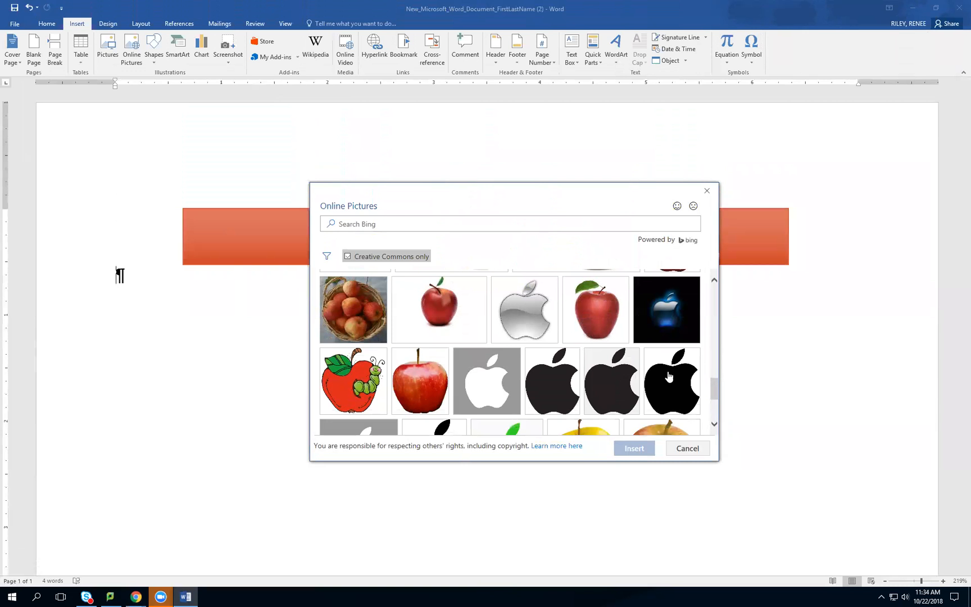
{"action": "scroll", "coordinate": [667, 376], "scroll_direction": "down", "scroll_amount": 1}
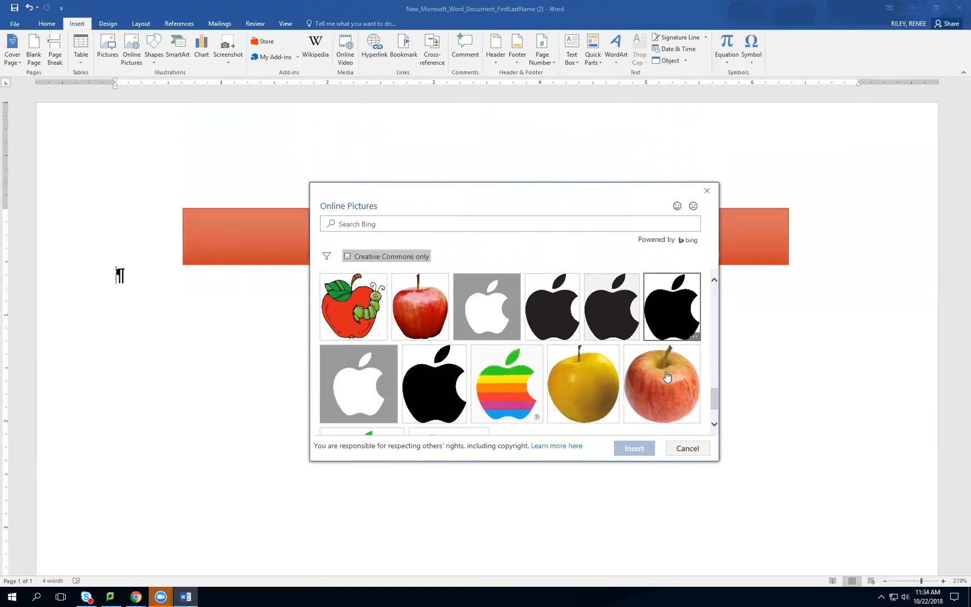
{"action": "scroll", "coordinate": [667, 377], "scroll_direction": "down", "scroll_amount": 1}
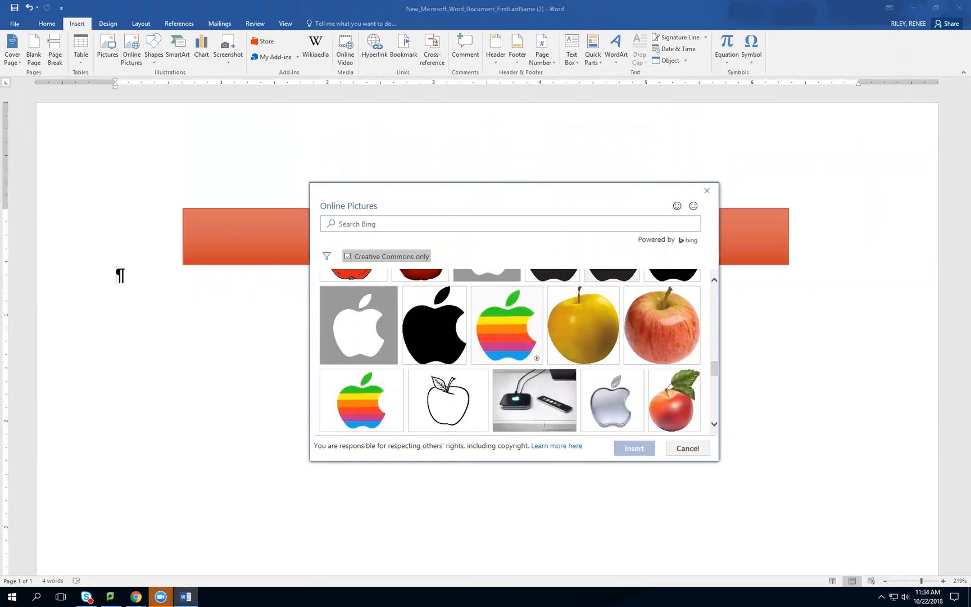
{"action": "scroll", "coordinate": [550, 399], "scroll_direction": "down", "scroll_amount": 2}
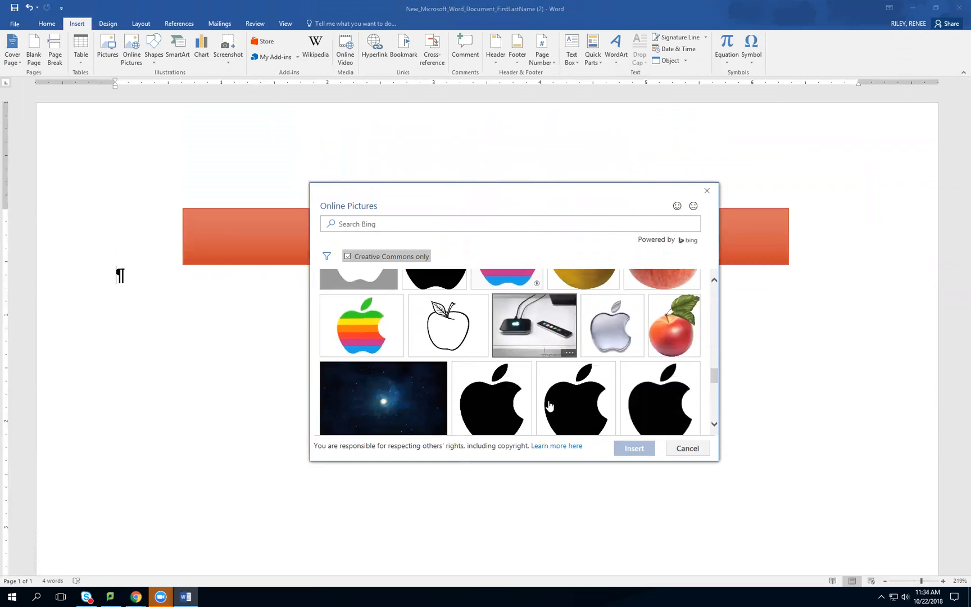
{"action": "scroll", "coordinate": [551, 398], "scroll_direction": "down", "scroll_amount": 4}
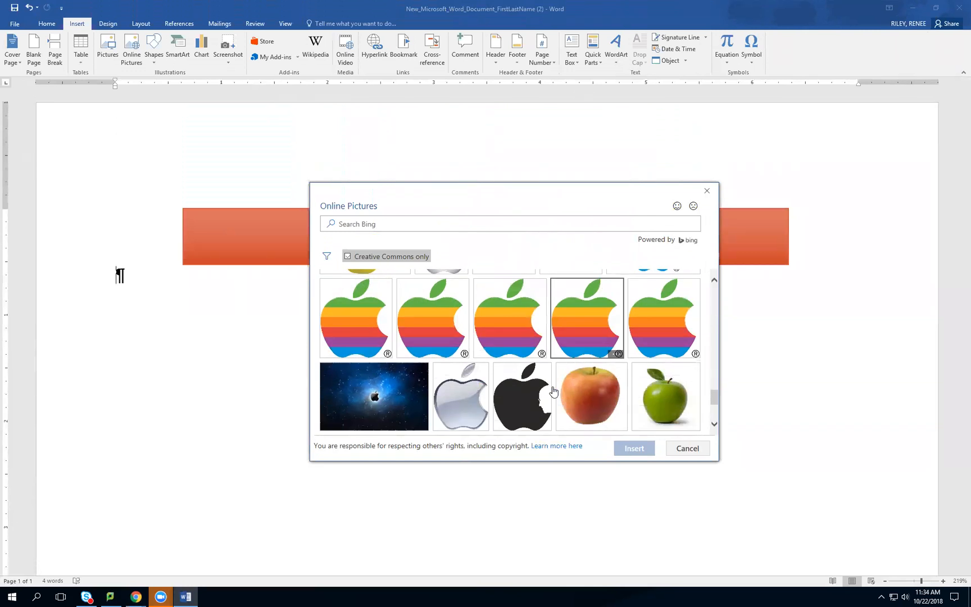
{"action": "scroll", "coordinate": [565, 376], "scroll_direction": "down", "scroll_amount": 2}
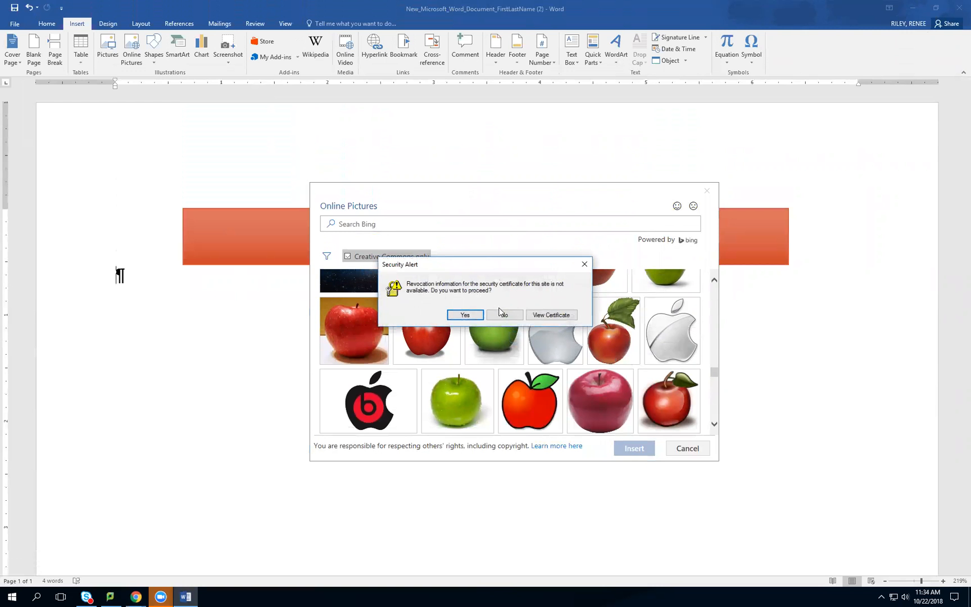
Proceed past the security alerts and select the cartoon red apple with black outline and green leaf from the online picture results.
{"action": "left_click", "coordinate": [457, 315]}
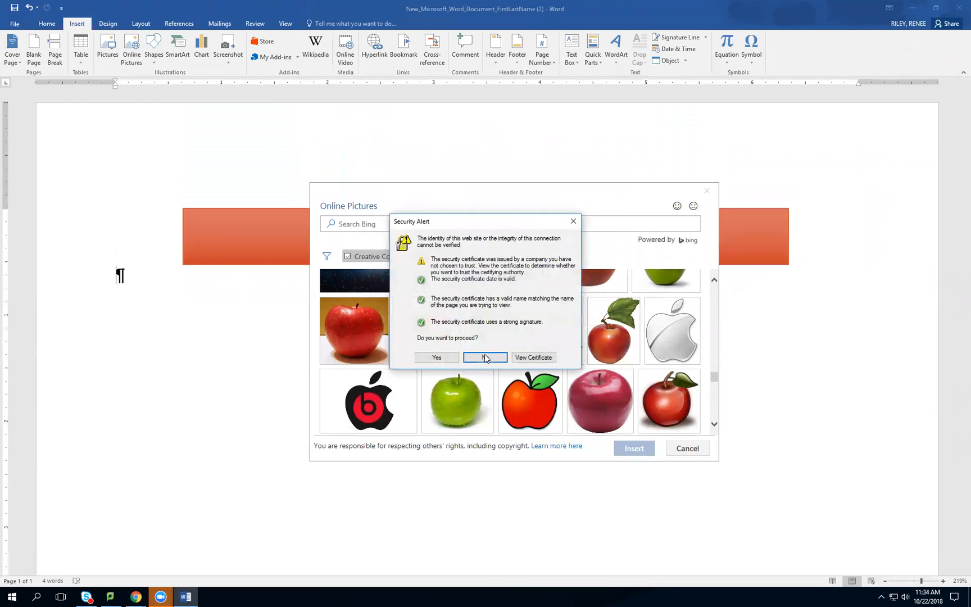
{"action": "left_click", "coordinate": [444, 357]}
{"action": "scroll", "coordinate": [559, 351], "scroll_direction": "down", "scroll_amount": 3}
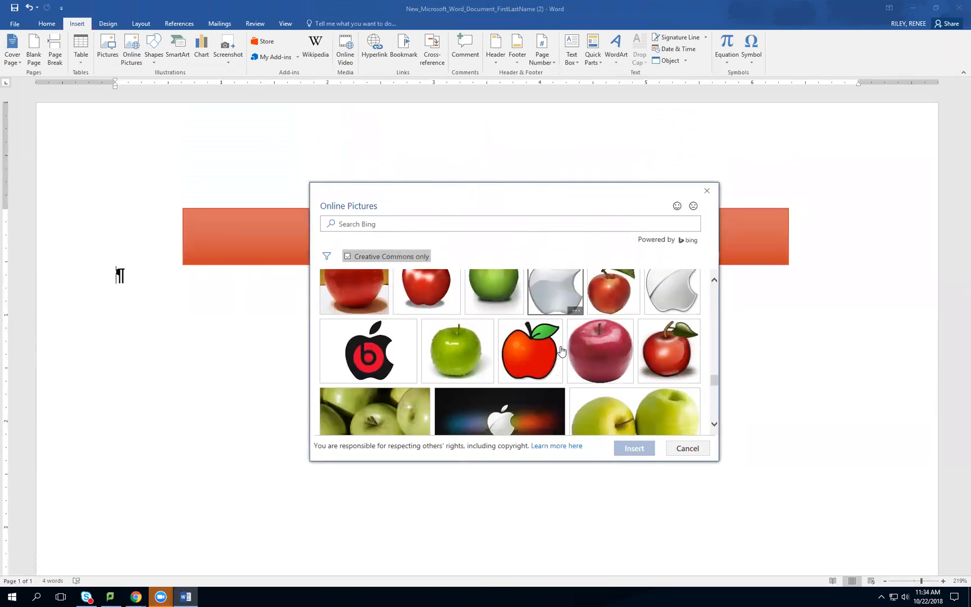
{"action": "scroll", "coordinate": [561, 351], "scroll_direction": "down", "scroll_amount": 5}
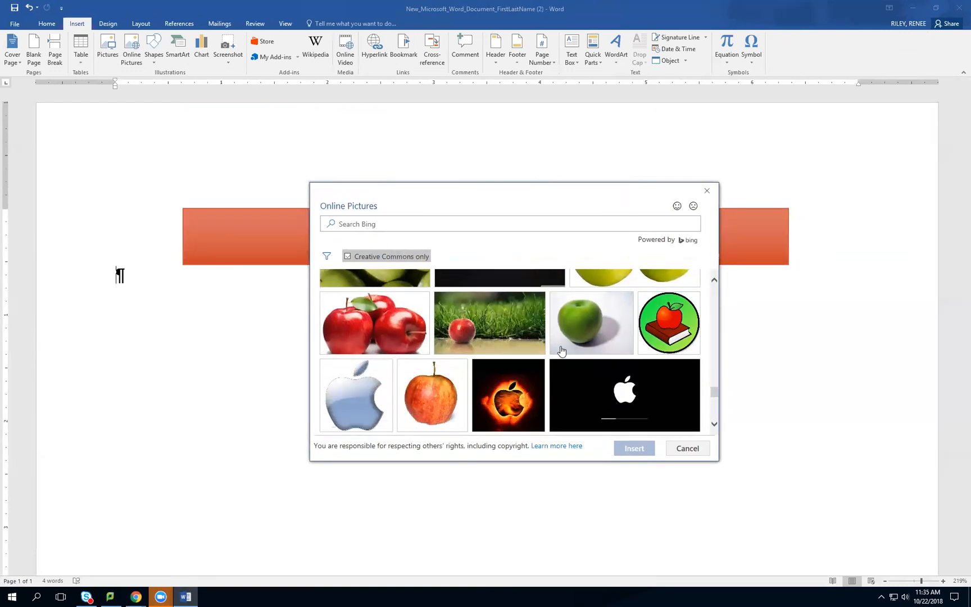
{"action": "scroll", "coordinate": [561, 351], "scroll_direction": "up", "scroll_amount": 3}
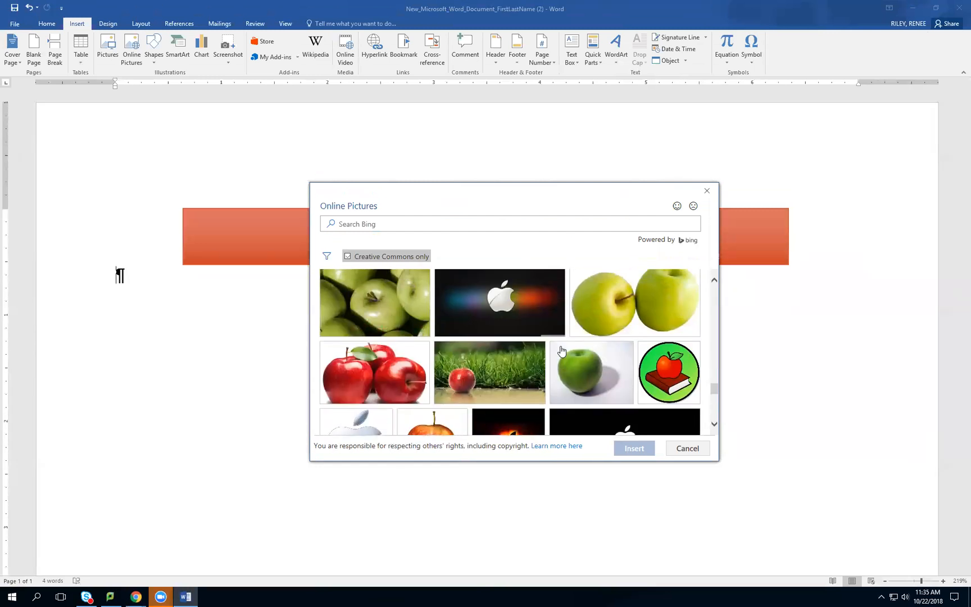
{"action": "scroll", "coordinate": [561, 351], "scroll_direction": "down", "scroll_amount": 6}
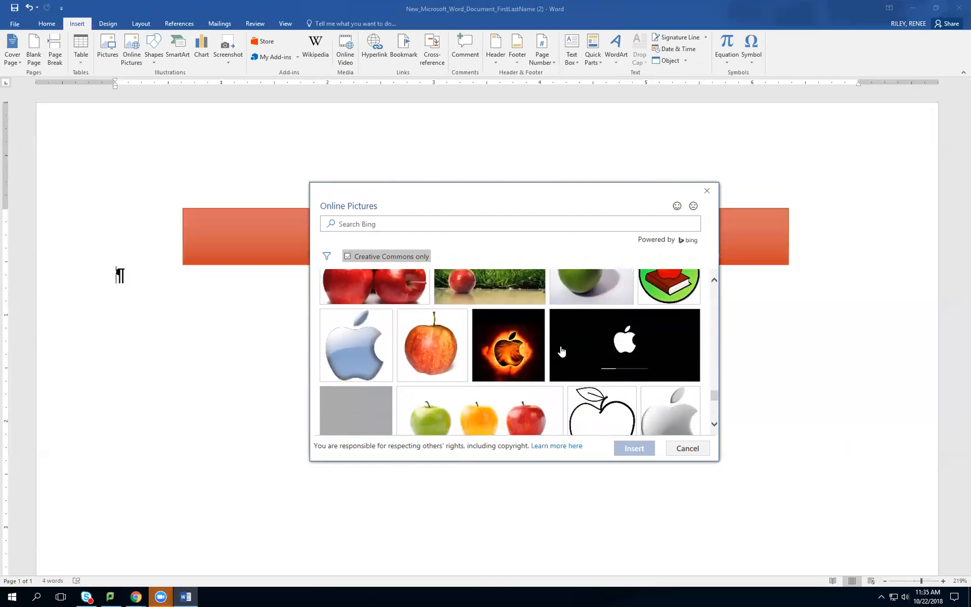
{"action": "scroll", "coordinate": [560, 351], "scroll_direction": "down", "scroll_amount": 2}
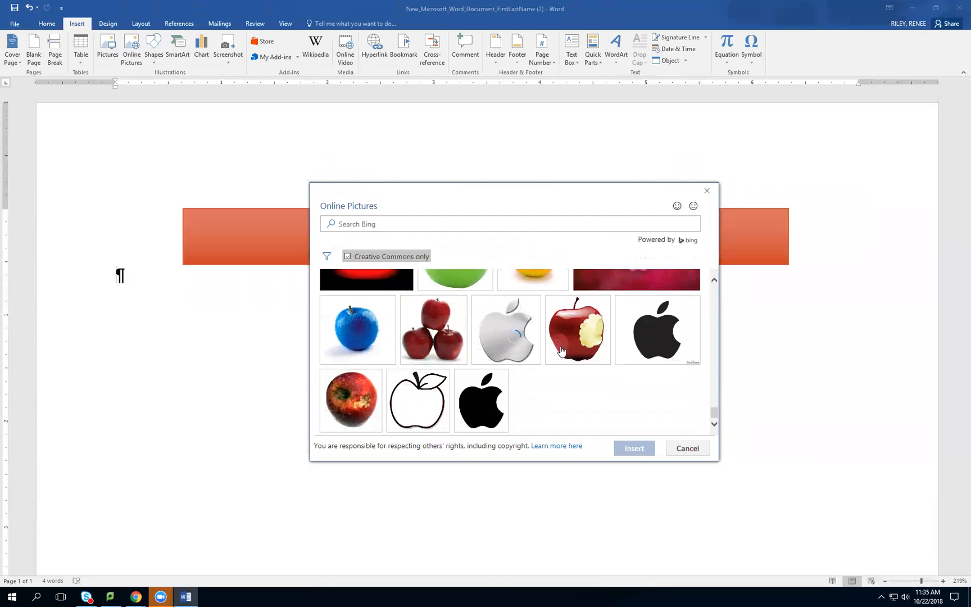
{"action": "scroll", "coordinate": [560, 351], "scroll_direction": "up", "scroll_amount": 5}
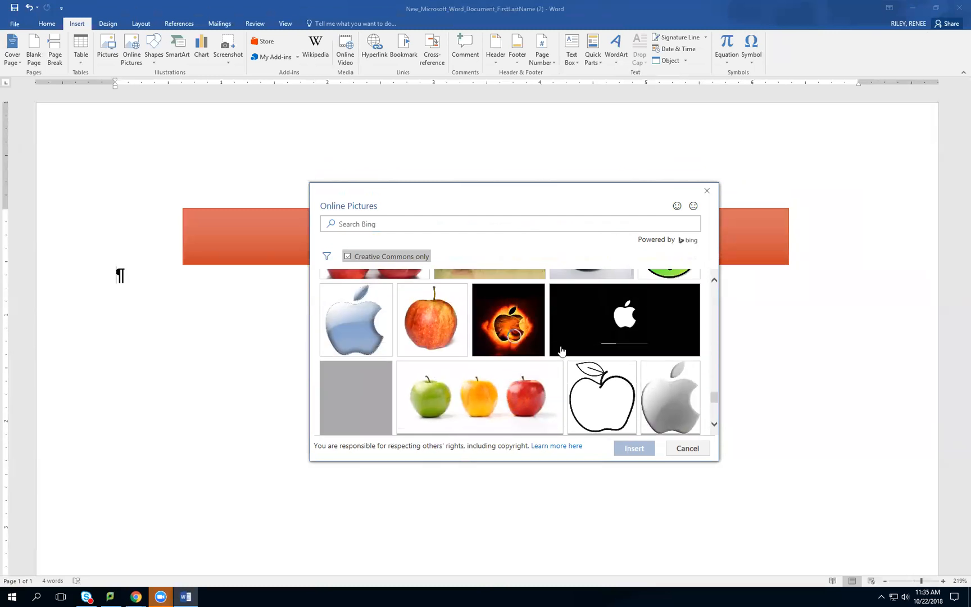
{"action": "scroll", "coordinate": [561, 350], "scroll_direction": "up", "scroll_amount": 4}
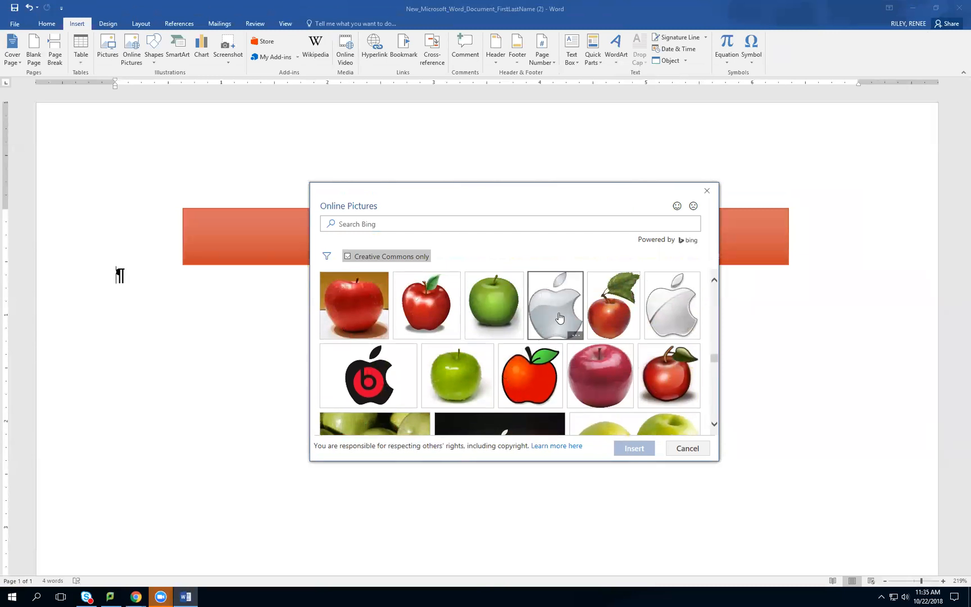
{"action": "scroll", "coordinate": [561, 350], "scroll_direction": "down", "scroll_amount": 1}
{"action": "left_click", "coordinate": [544, 327]}
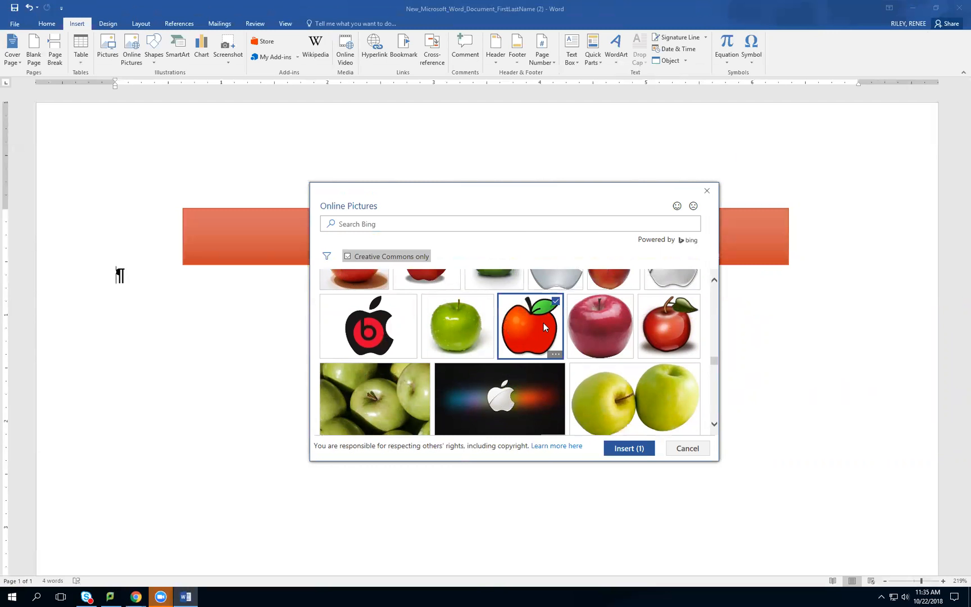
Look through the further apple picture results for another simple red apple image suited to the letterhead.
{"action": "scroll", "coordinate": [486, 333], "scroll_direction": "down", "scroll_amount": 2}
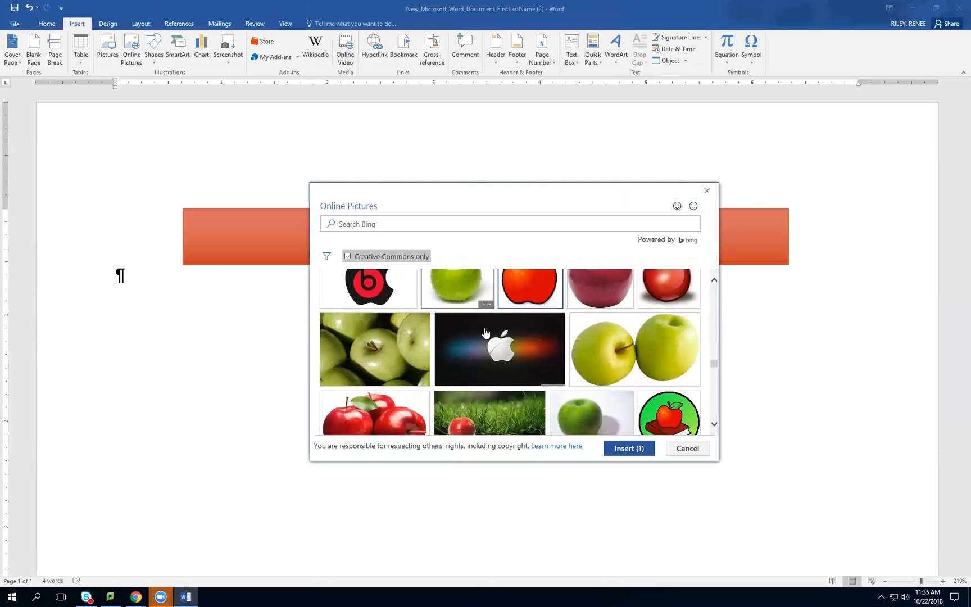
{"action": "scroll", "coordinate": [486, 333], "scroll_direction": "down", "scroll_amount": 4}
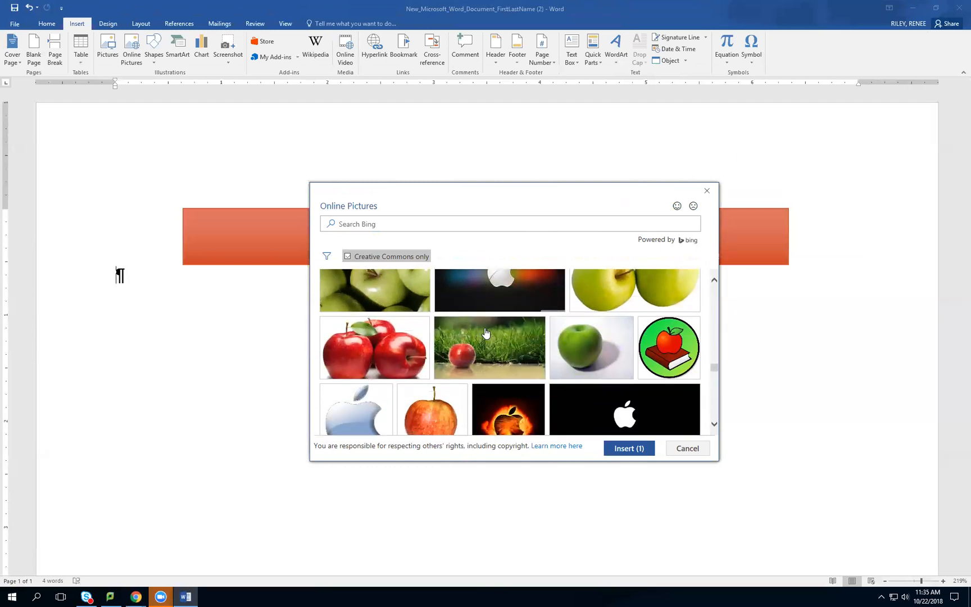
{"action": "scroll", "coordinate": [486, 333], "scroll_direction": "down", "scroll_amount": 5}
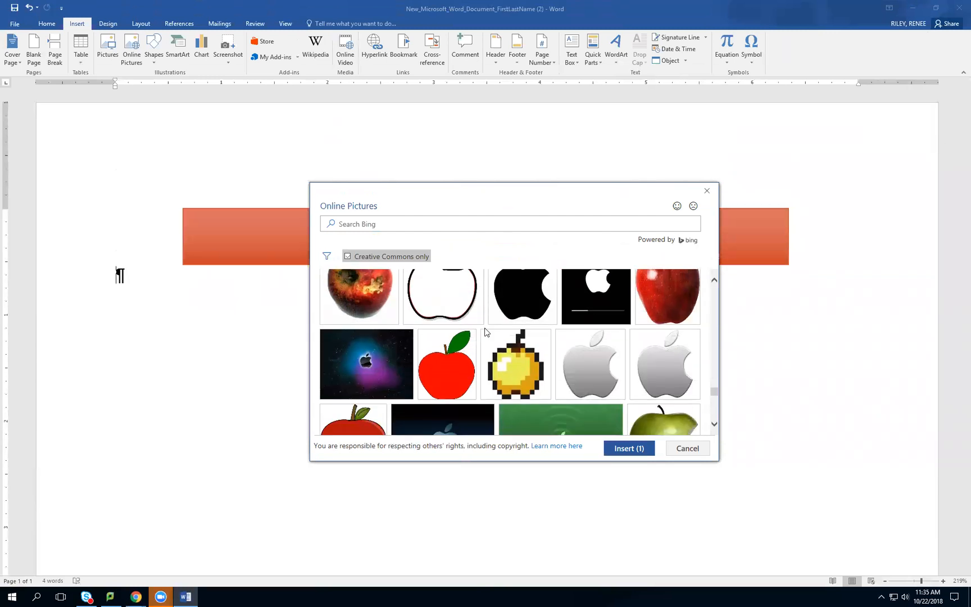
{"action": "scroll", "coordinate": [486, 333], "scroll_direction": "down", "scroll_amount": 1}
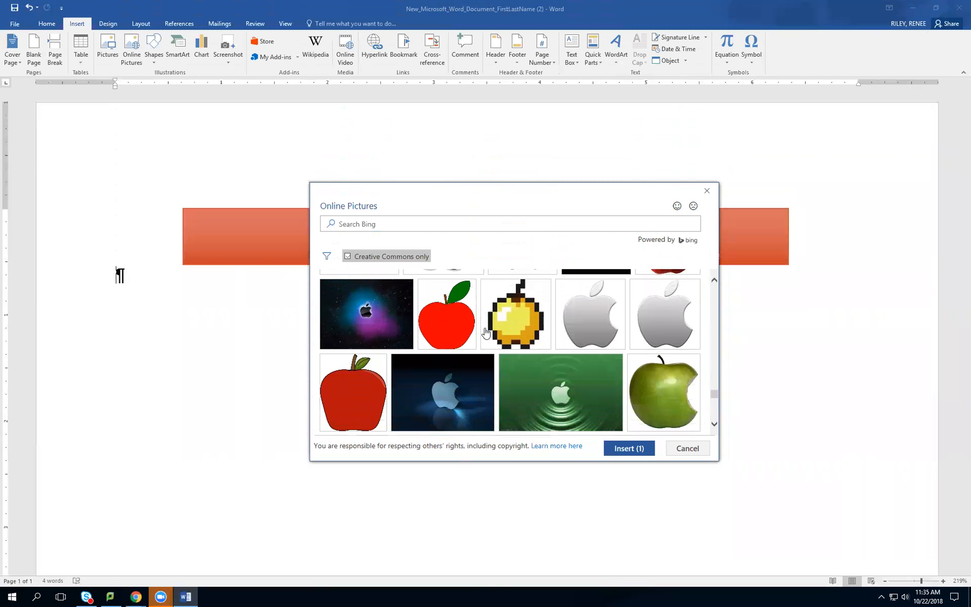
{"action": "scroll", "coordinate": [644, 385], "scroll_direction": "down", "scroll_amount": 1}
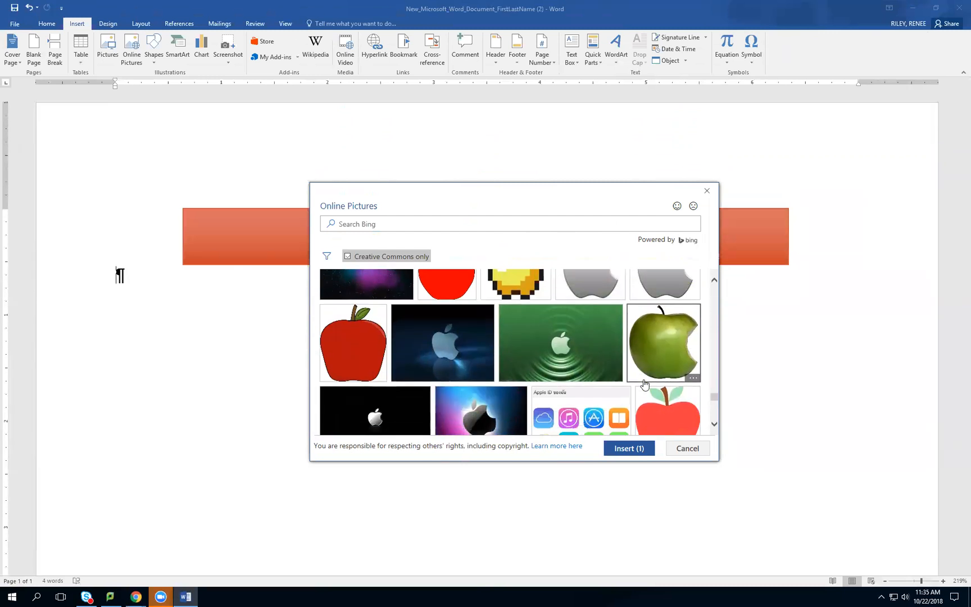
{"action": "scroll", "coordinate": [645, 384], "scroll_direction": "down", "scroll_amount": 1}
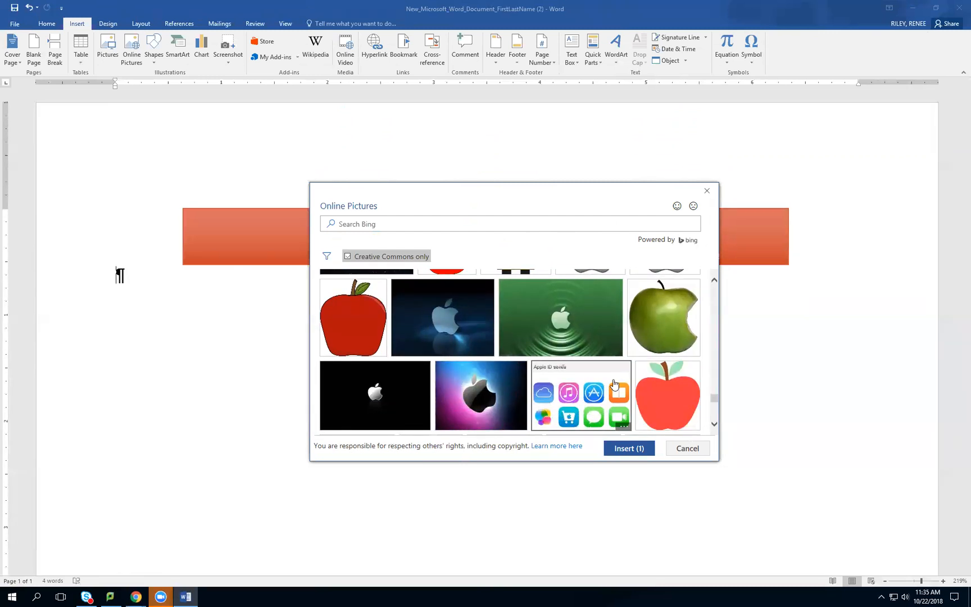
{"action": "scroll", "coordinate": [614, 384], "scroll_direction": "down", "scroll_amount": 2}
{"action": "scroll", "coordinate": [614, 384], "scroll_direction": "down", "scroll_amount": 3}
{"action": "scroll", "coordinate": [615, 384], "scroll_direction": "down", "scroll_amount": 2}
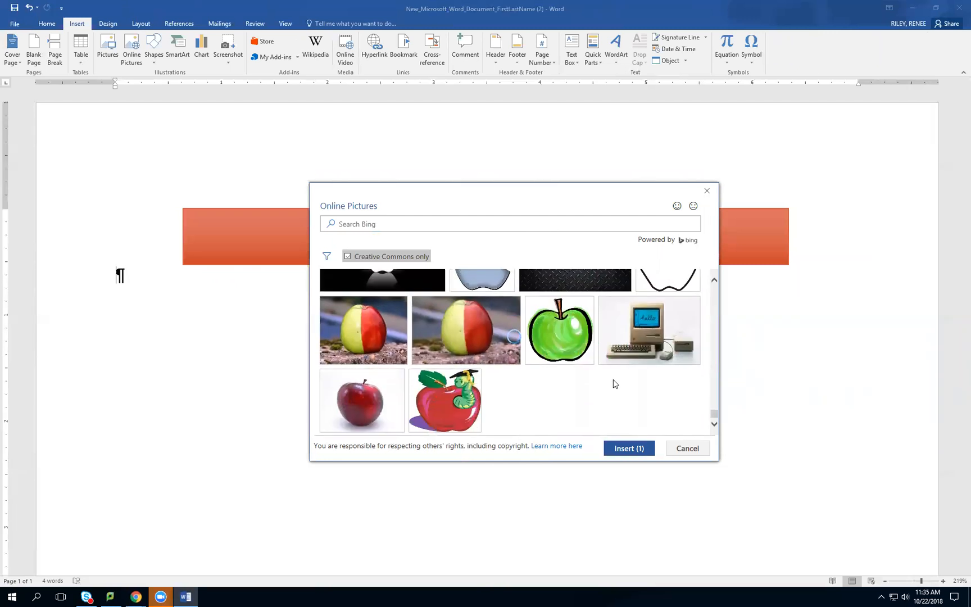
{"action": "scroll", "coordinate": [615, 384], "scroll_direction": "up", "scroll_amount": 5}
{"action": "scroll", "coordinate": [614, 383], "scroll_direction": "up", "scroll_amount": 2}
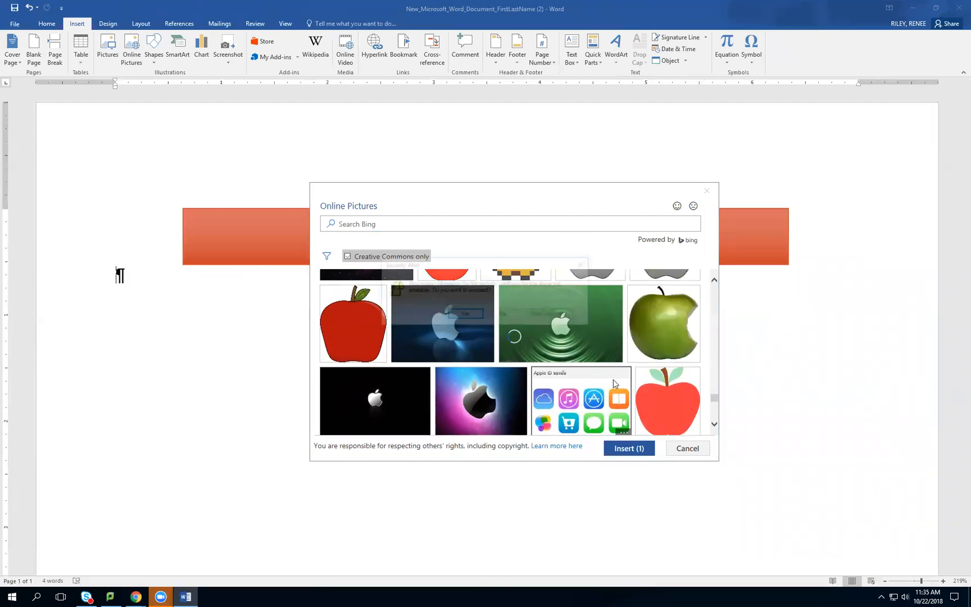
Accept the security alerts, add the flat red apple with a dark green leaf to the selection, and insert both pictures.
{"action": "left_click", "coordinate": [450, 314]}
{"action": "left_click", "coordinate": [438, 356]}
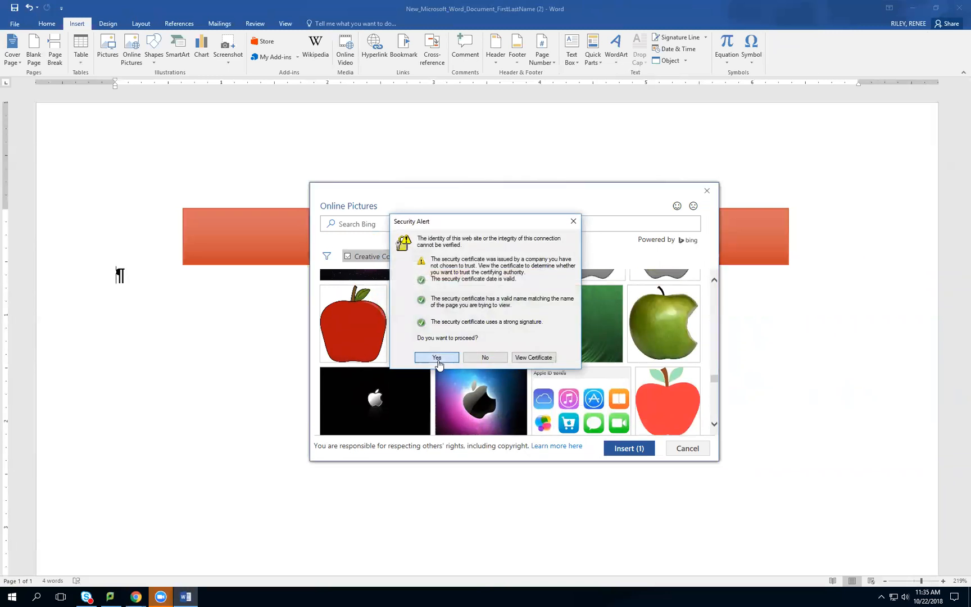
{"action": "scroll", "coordinate": [455, 364], "scroll_direction": "up", "scroll_amount": 2}
{"action": "left_click", "coordinate": [455, 329]}
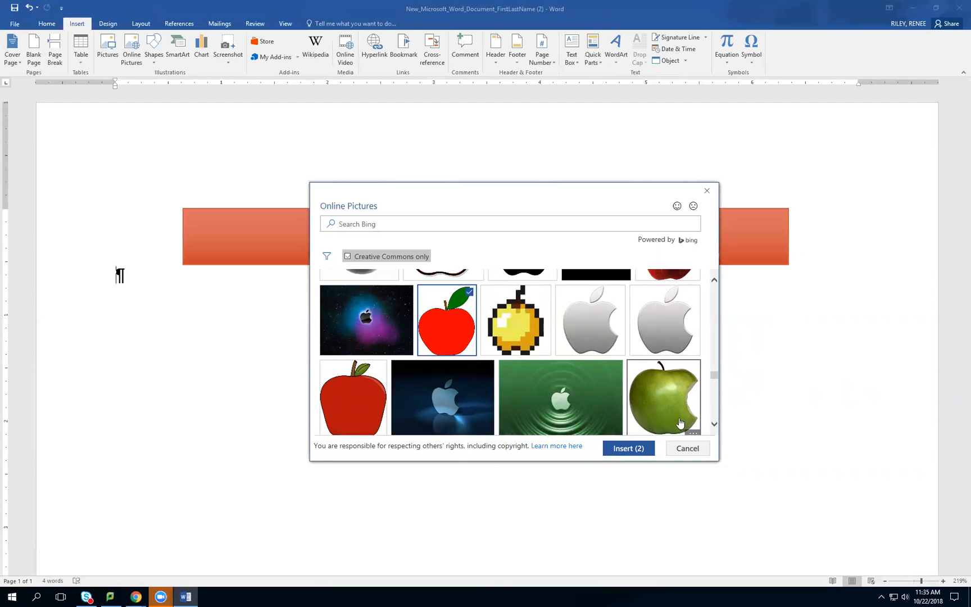
{"action": "mouse_move", "coordinate": [713, 374]}
{"action": "left_mouse_down"}
{"action": "mouse_move", "coordinate": [714, 429]}
{"action": "mouse_move", "coordinate": [713, 365]}
{"action": "left_mouse_up"}
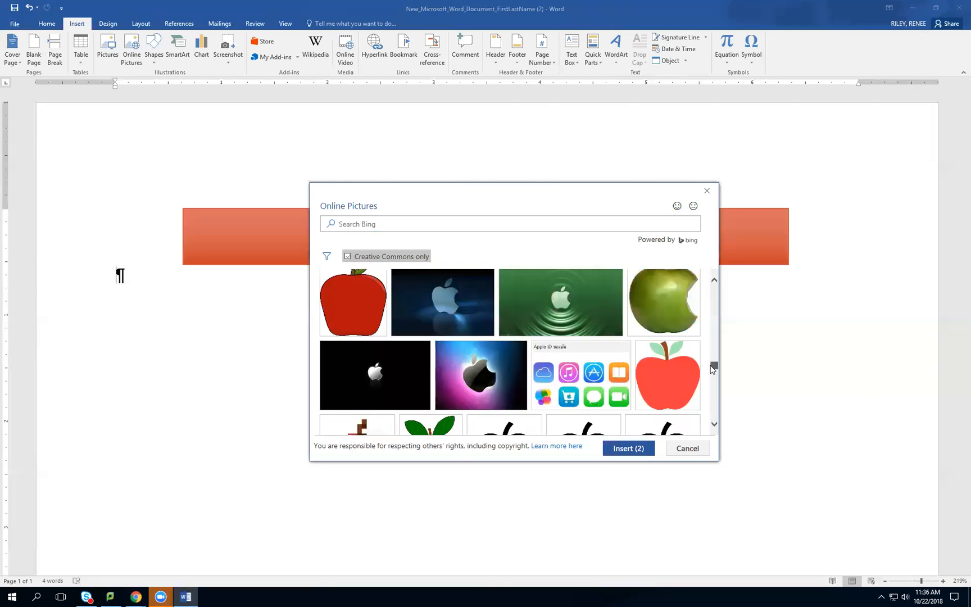
{"action": "left_click", "coordinate": [625, 450]}
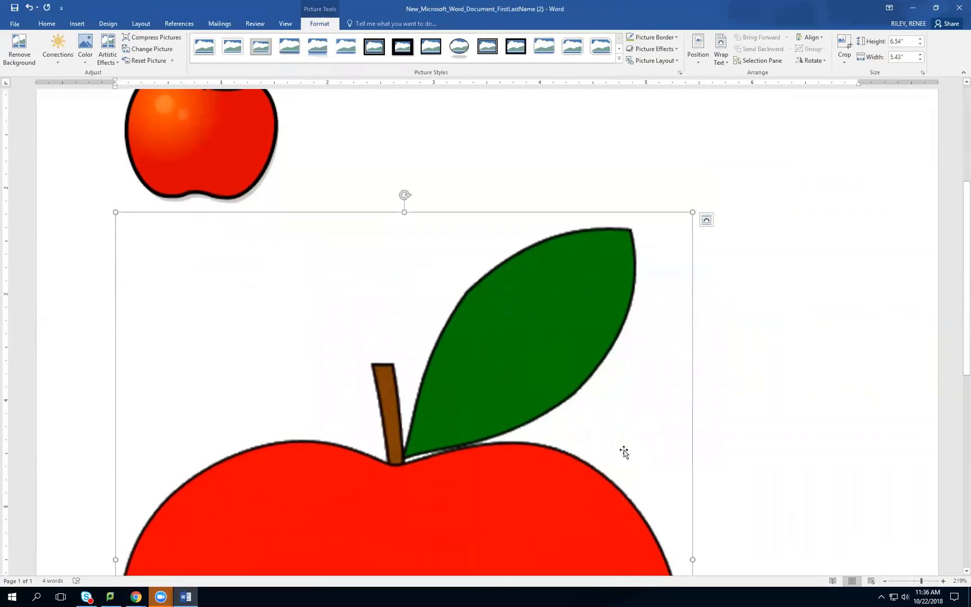
Delete the oversized flat red apple picture and select the smaller cartoon apple below the "Village of Apple Park" rectangle.
{"action": "scroll", "coordinate": [670, 391], "scroll_direction": "up", "scroll_amount": 4}
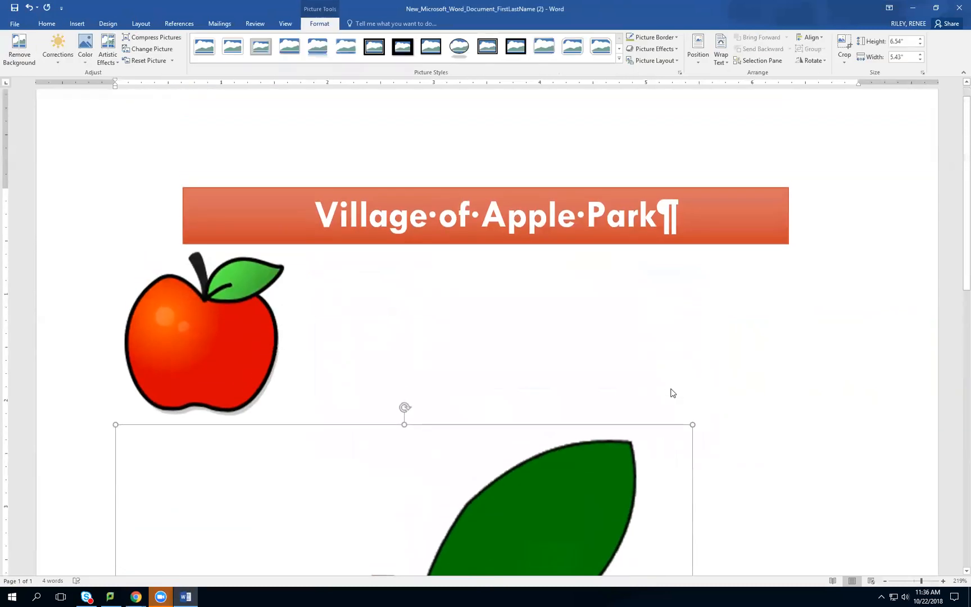
{"action": "scroll", "coordinate": [670, 390], "scroll_direction": "down", "scroll_amount": 3}
{"action": "key", "text": "Delete"}
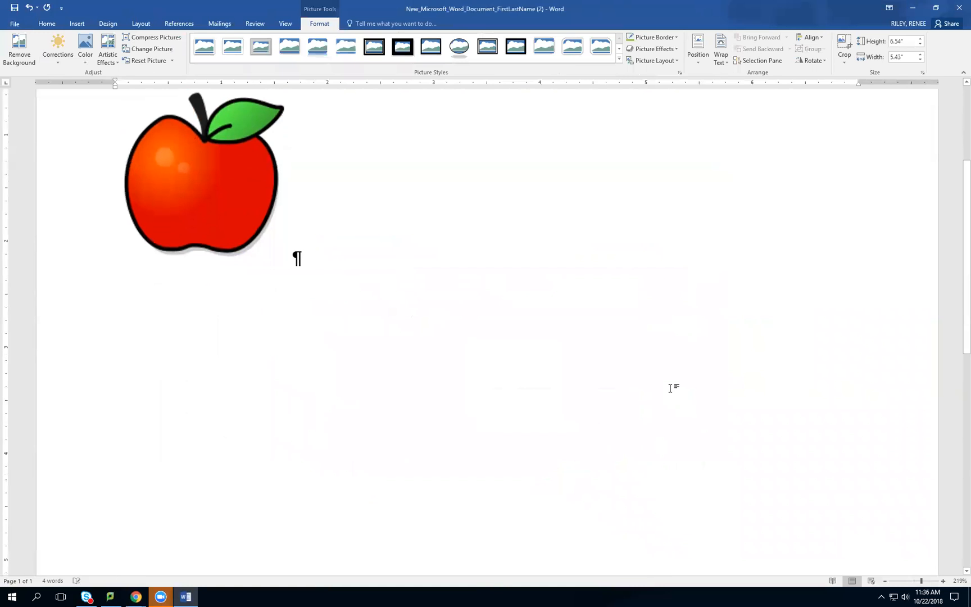
{"action": "left_click", "coordinate": [233, 210]}
{"action": "scroll", "coordinate": [426, 340], "scroll_direction": "up", "scroll_amount": 3}
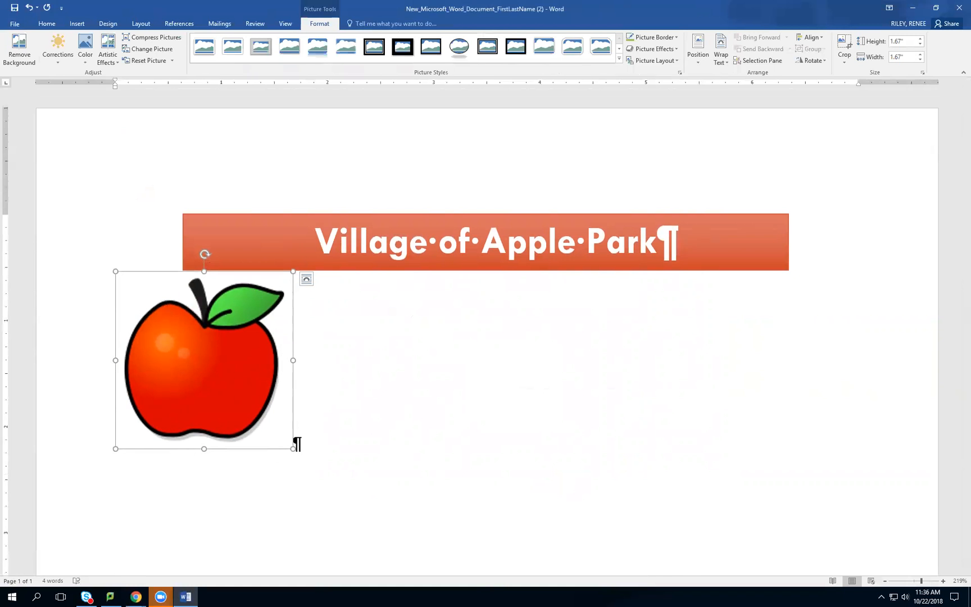
{"action": "key", "text": "alt+Tab"}
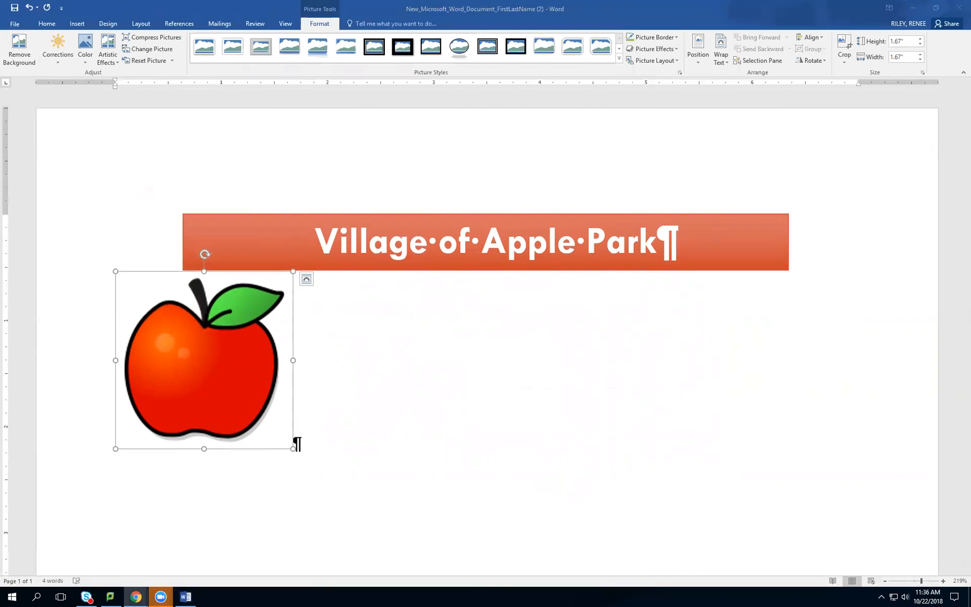
{"action": "left_click", "coordinate": [261, 426]}
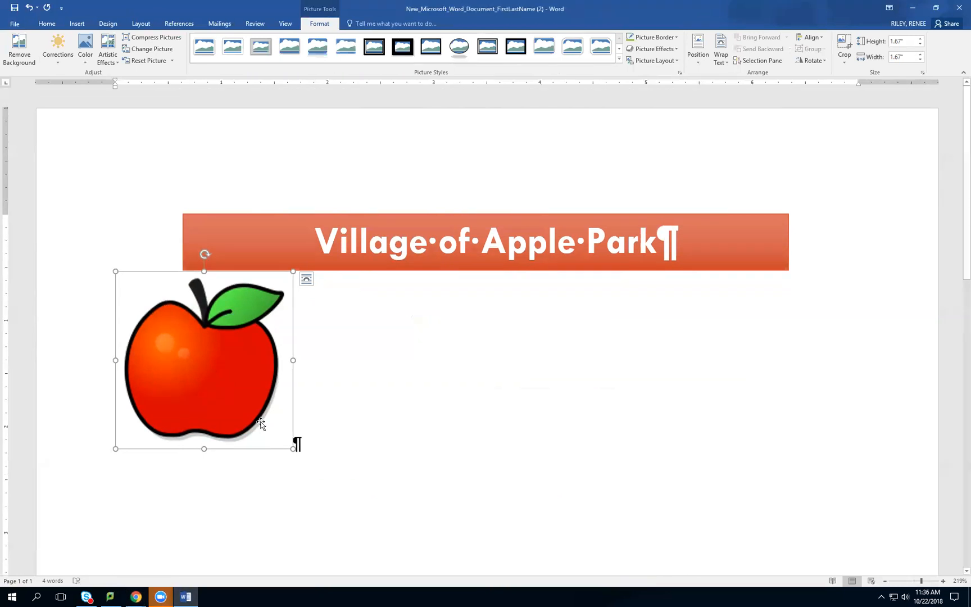
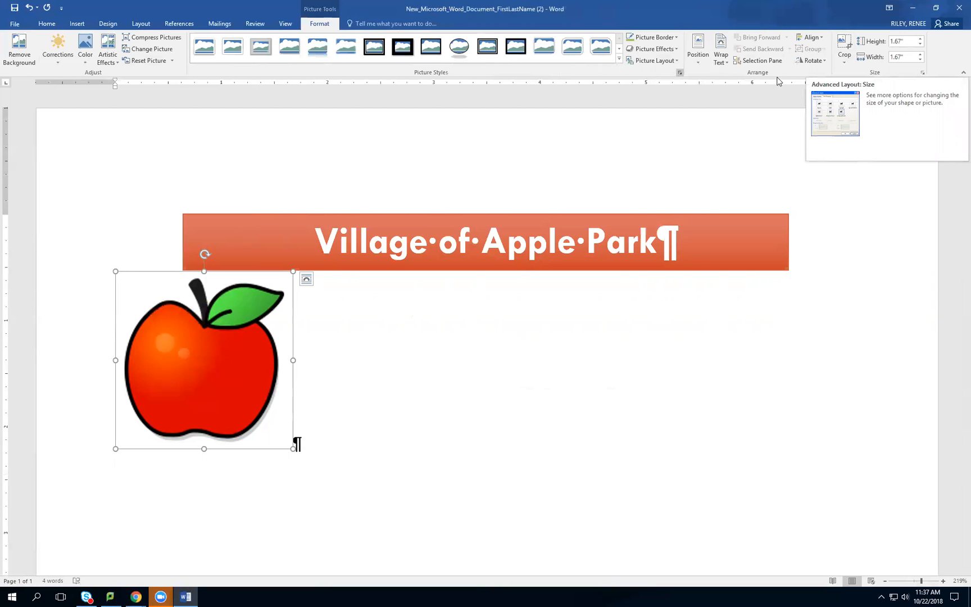
Scale the remaining apple picture to 8% of its original height, and delete the picture.
{"action": "left_click", "coordinate": [922, 73]}
{"action": "left_click", "coordinate": [922, 74]}
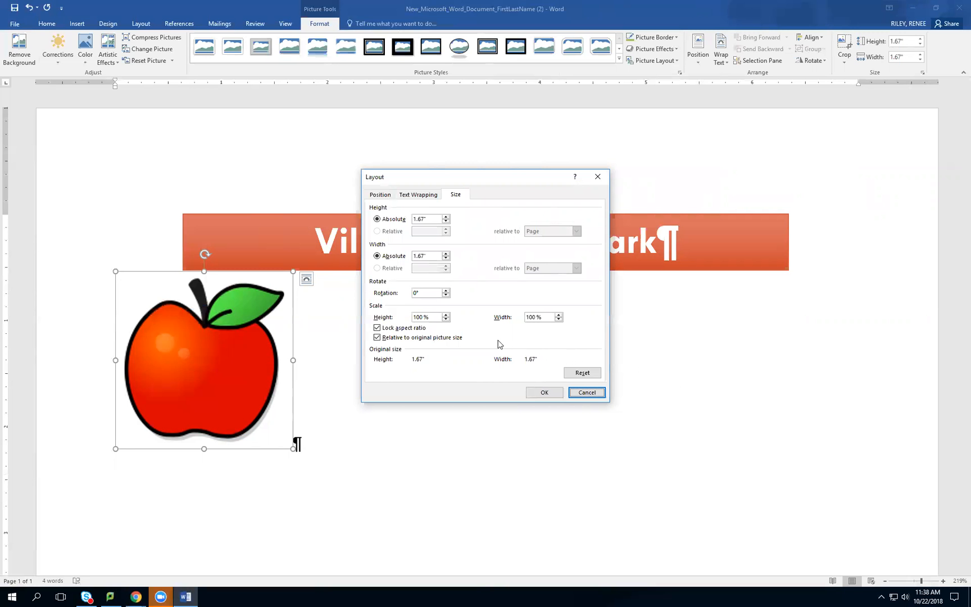
{"action": "left_click", "coordinate": [431, 317]}
{"action": "left_click_drag", "start_coordinate": [431, 317], "coordinate": [374, 313]}
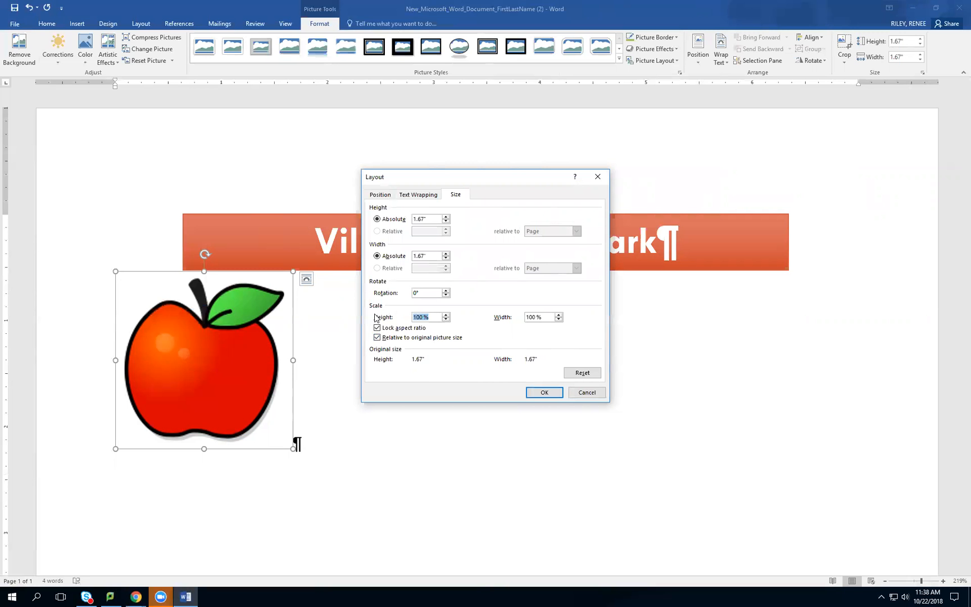
{"action": "type", "text": "8"}
{"action": "left_click", "coordinate": [527, 317]}
{"action": "left_click", "coordinate": [543, 394]}
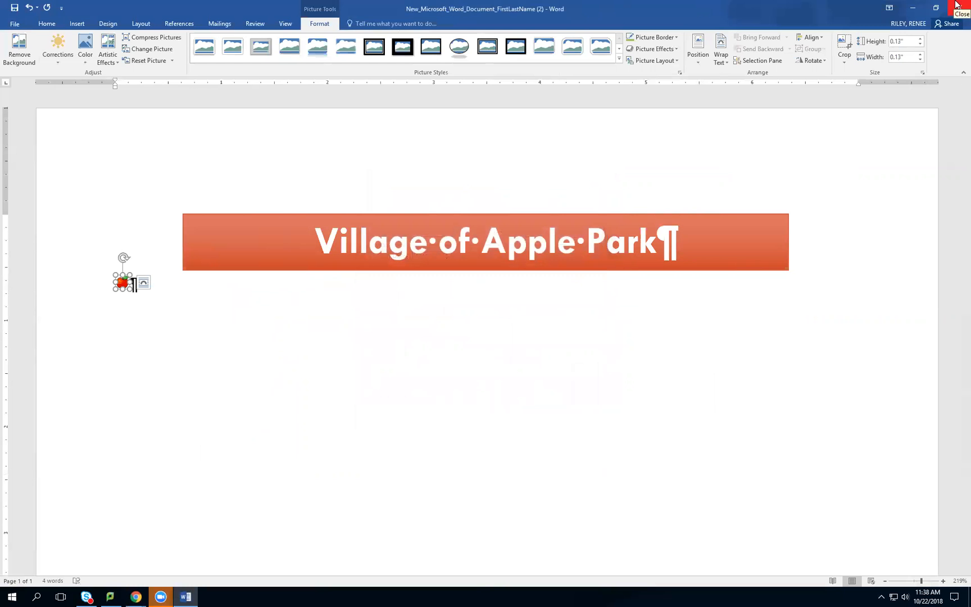
{"action": "key", "text": "Delete"}
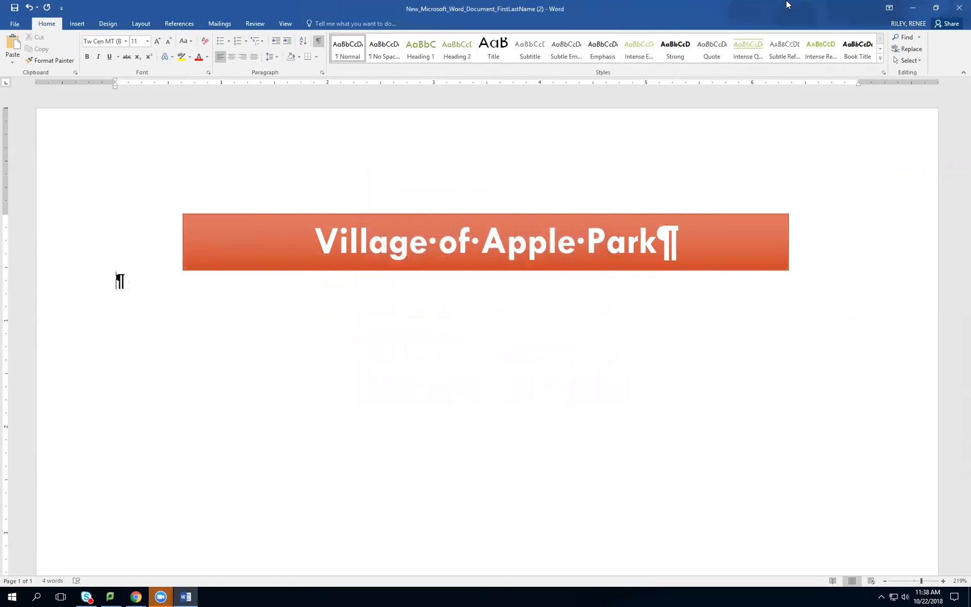
Start inserting a picture from file and browse to the CIS\CIS101 folder on the StuData (S:) drive.
{"action": "left_click", "coordinate": [75, 24]}
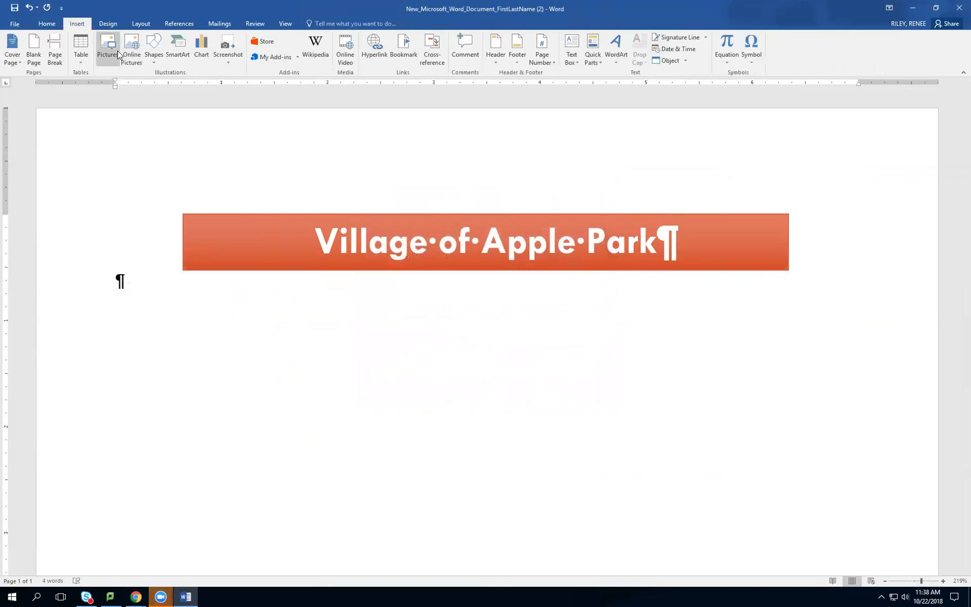
{"action": "left_click", "coordinate": [110, 47]}
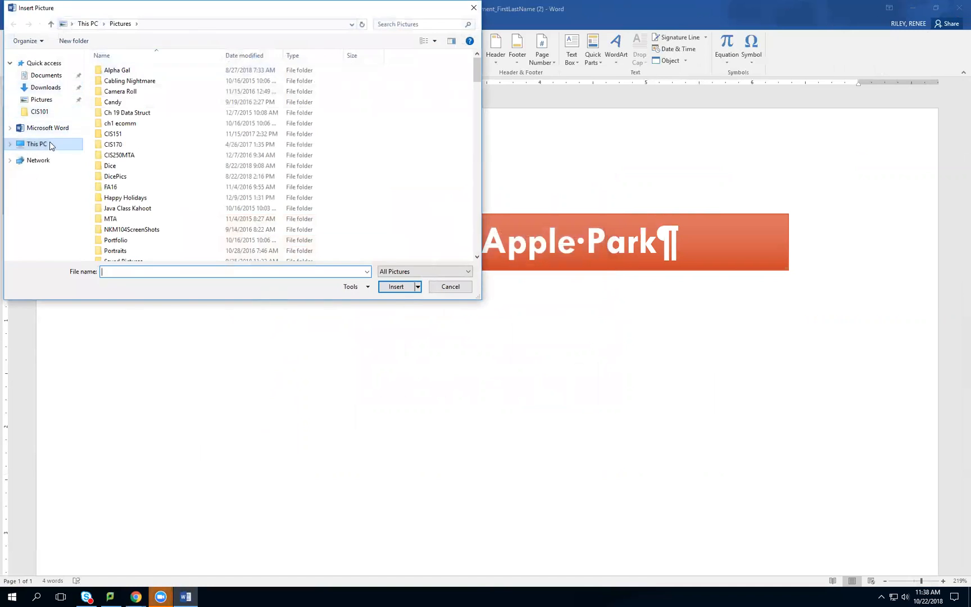
{"action": "left_click", "coordinate": [32, 145]}
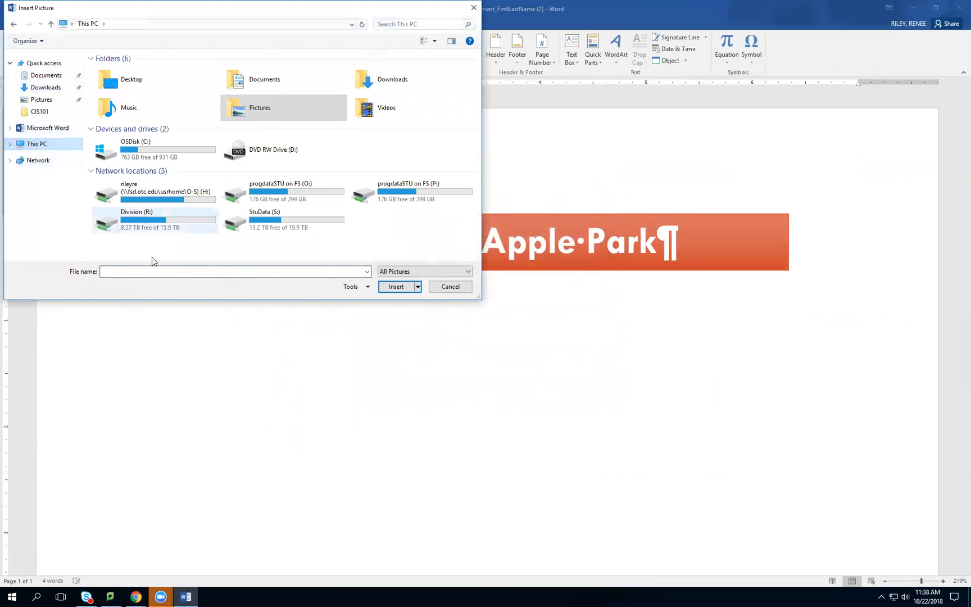
{"action": "double_click", "coordinate": [271, 226]}
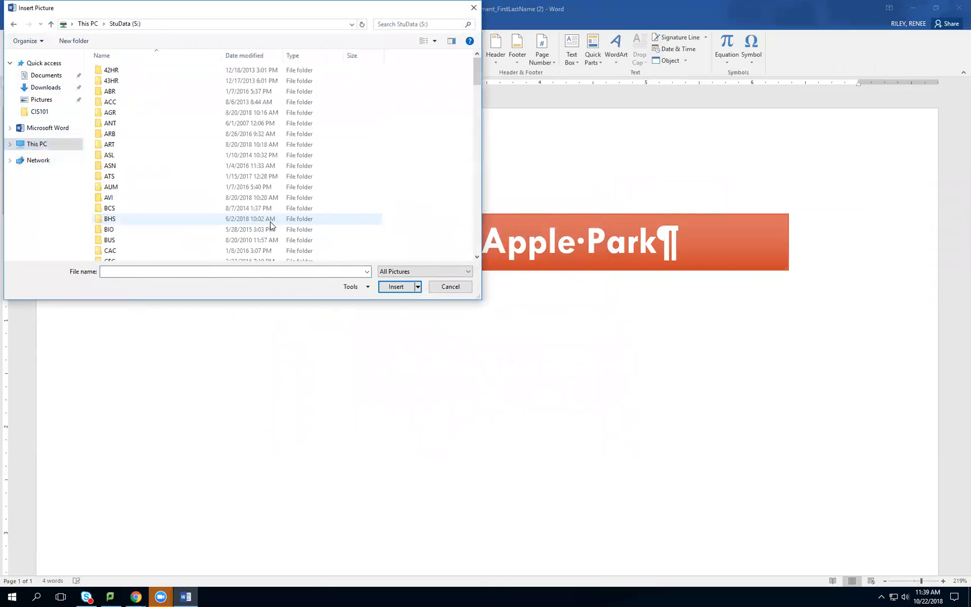
{"action": "scroll", "coordinate": [149, 189], "scroll_direction": "down", "scroll_amount": 3}
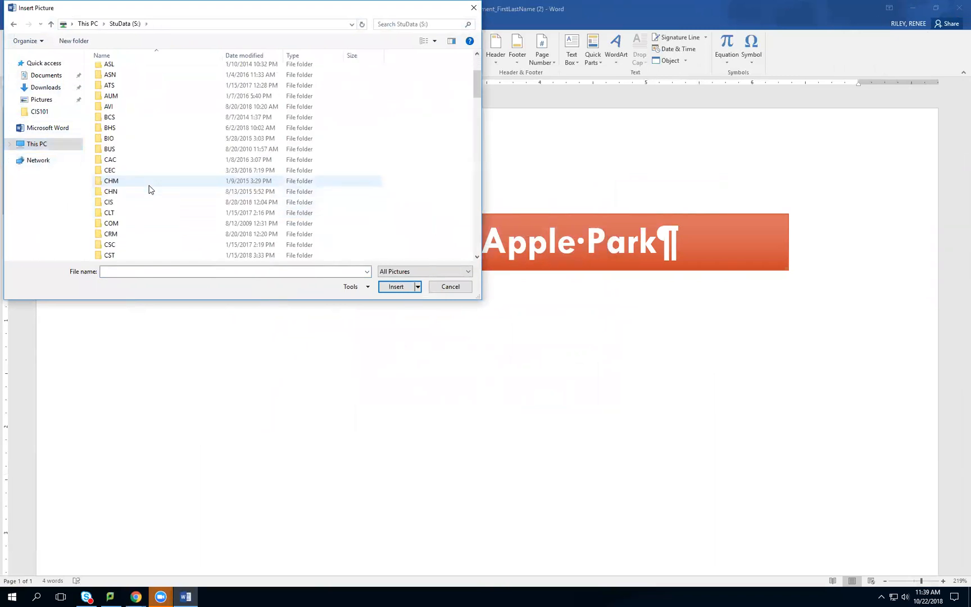
{"action": "double_click", "coordinate": [144, 204]}
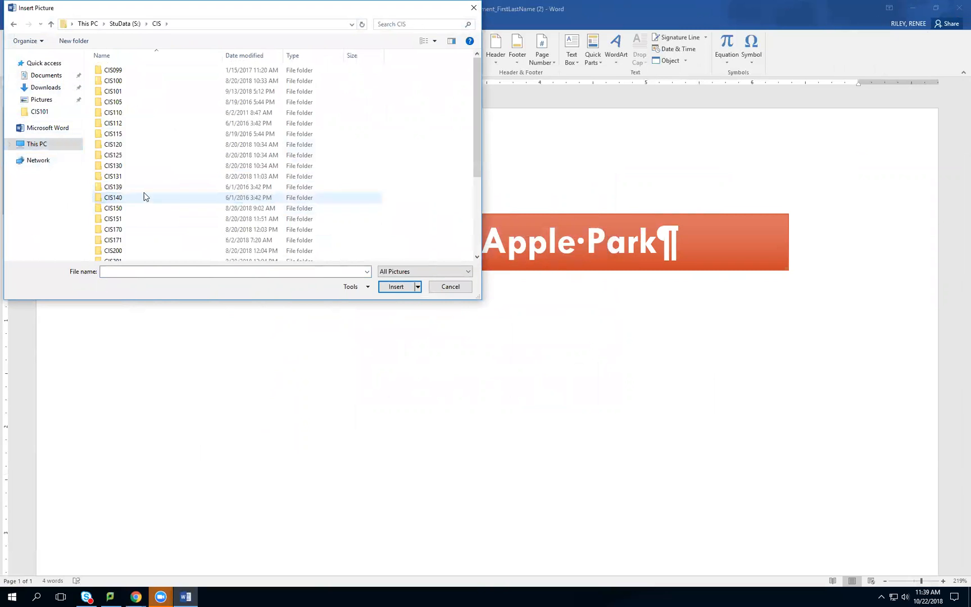
{"action": "double_click", "coordinate": [144, 92]}
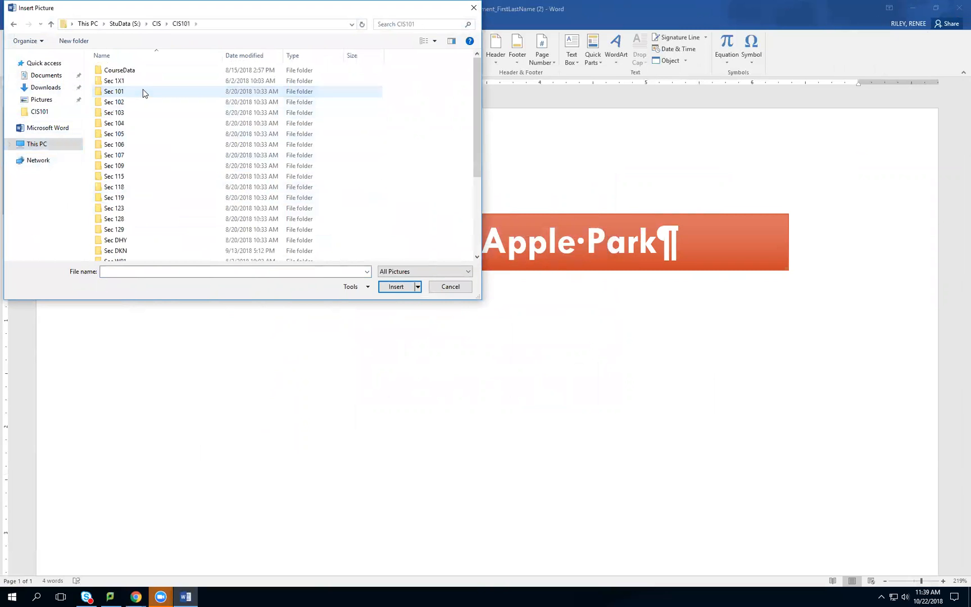
Insert the apple-02 picture from CourseData\Cengage Data Files\Word\Module 03 below the "Village of Apple Park" rectangle.
{"action": "double_click", "coordinate": [136, 71]}
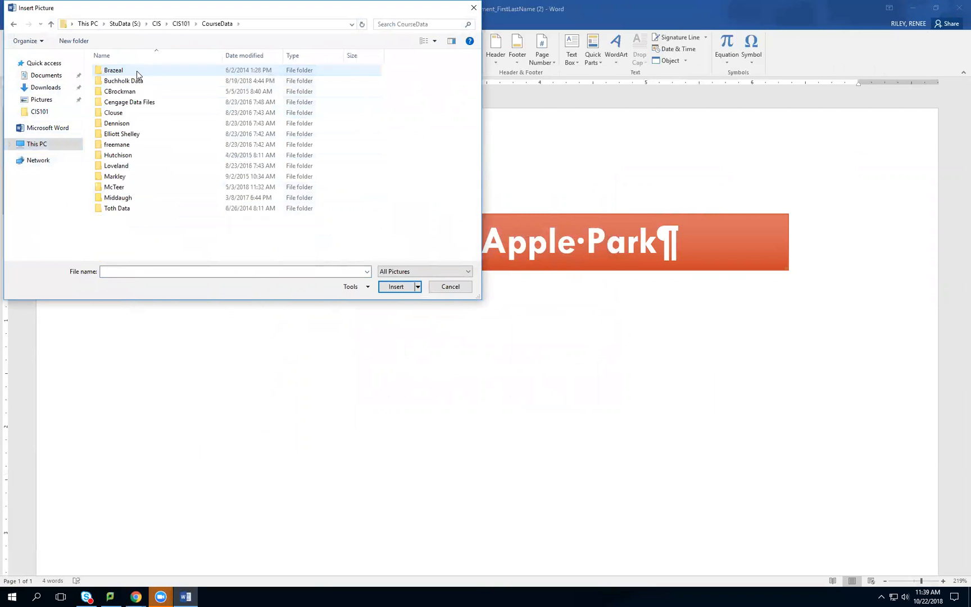
{"action": "left_click", "coordinate": [149, 103]}
{"action": "double_click", "coordinate": [150, 106]}
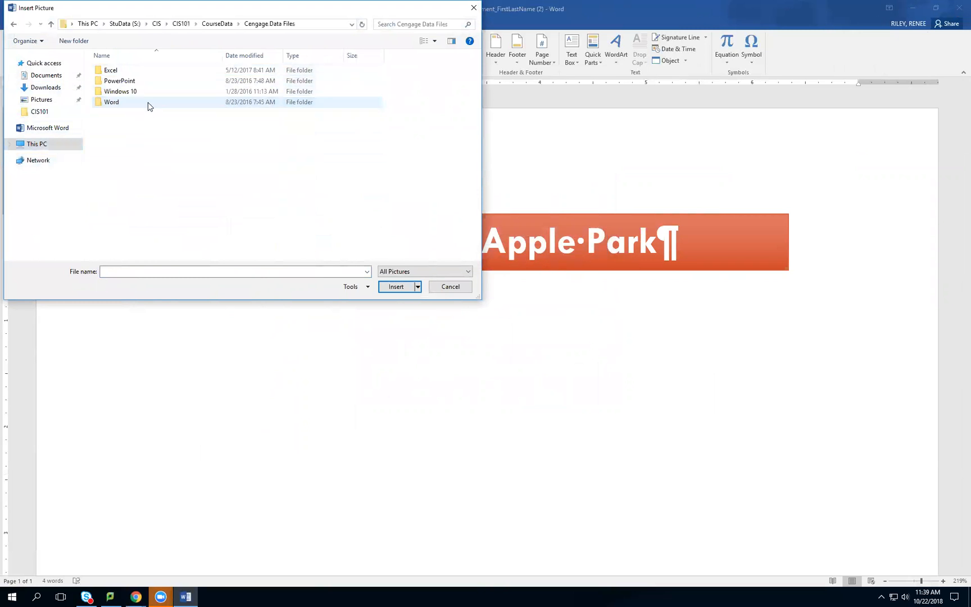
{"action": "double_click", "coordinate": [150, 103]}
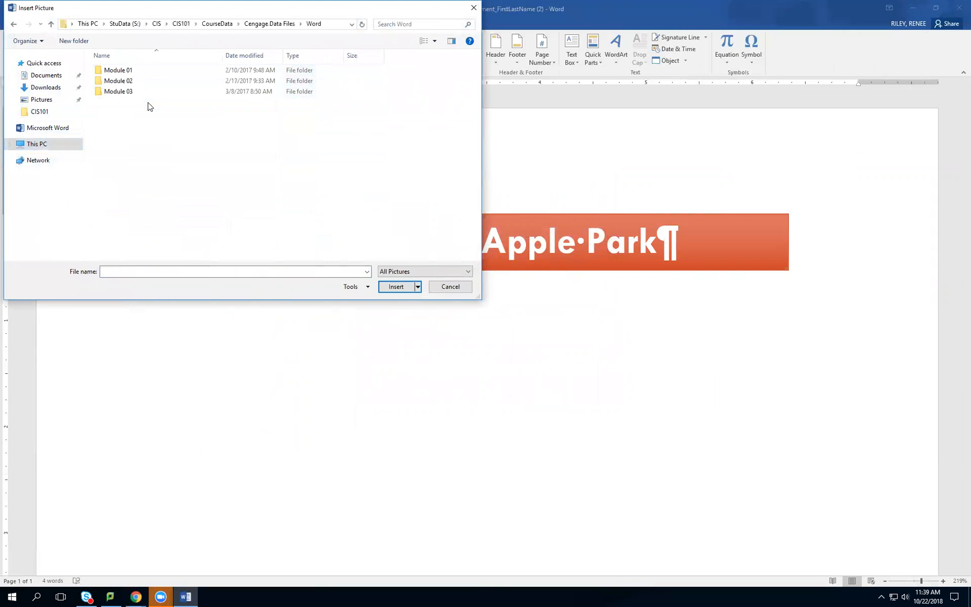
{"action": "double_click", "coordinate": [150, 93]}
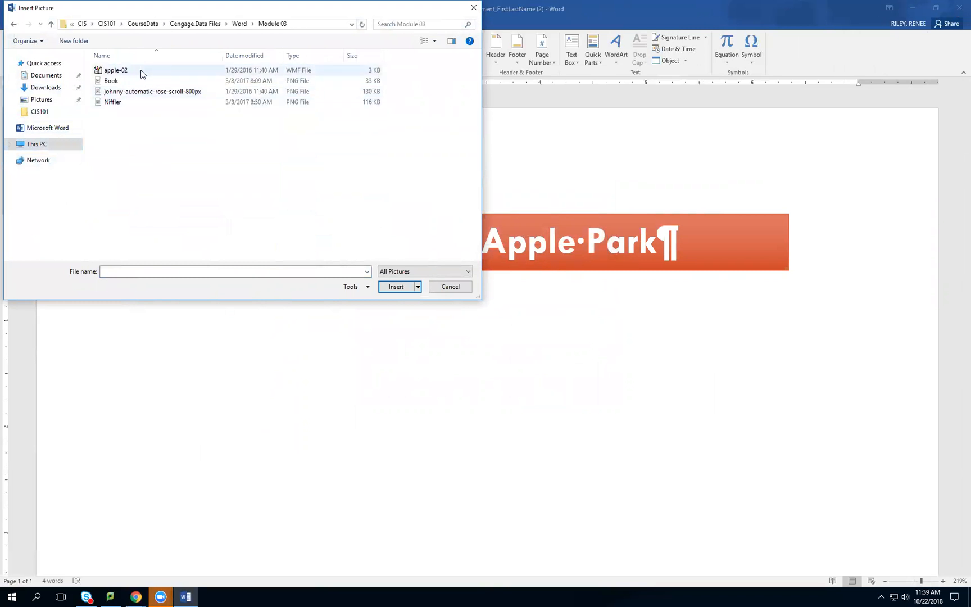
{"action": "double_click", "coordinate": [141, 72]}
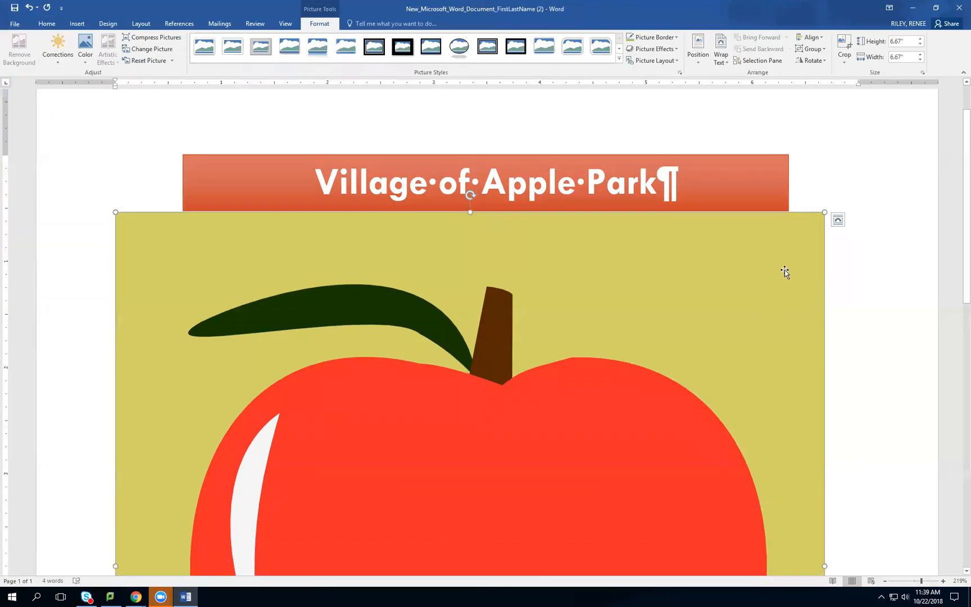
Scale the inserted apple picture to 8% of its original height with the aspect ratio locked.
{"action": "scroll", "coordinate": [784, 270], "scroll_direction": "down", "scroll_amount": 3}
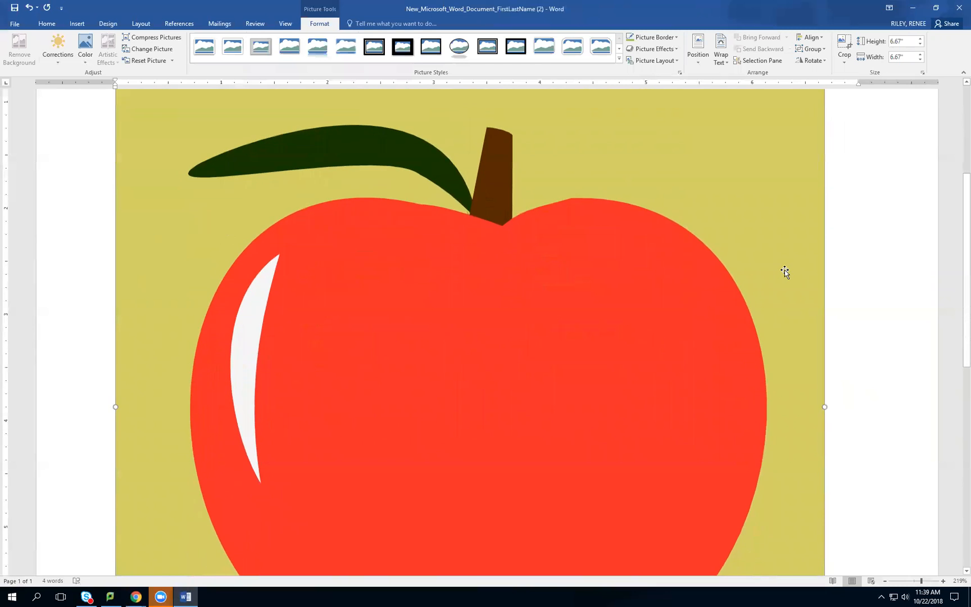
{"action": "scroll", "coordinate": [784, 270], "scroll_direction": "down", "scroll_amount": 5}
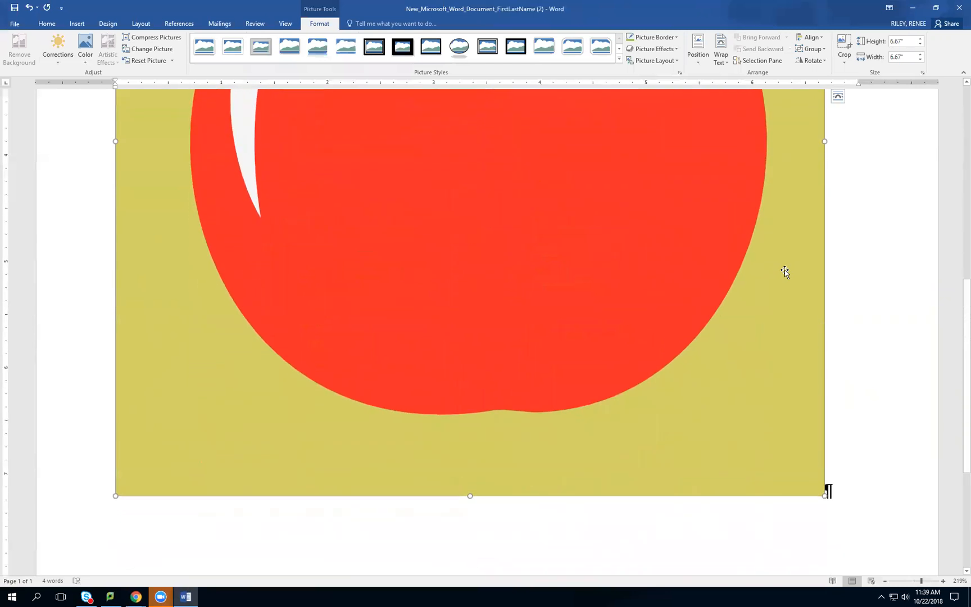
{"action": "scroll", "coordinate": [784, 270], "scroll_direction": "up", "scroll_amount": 4}
{"action": "scroll", "coordinate": [784, 271], "scroll_direction": "up", "scroll_amount": 3}
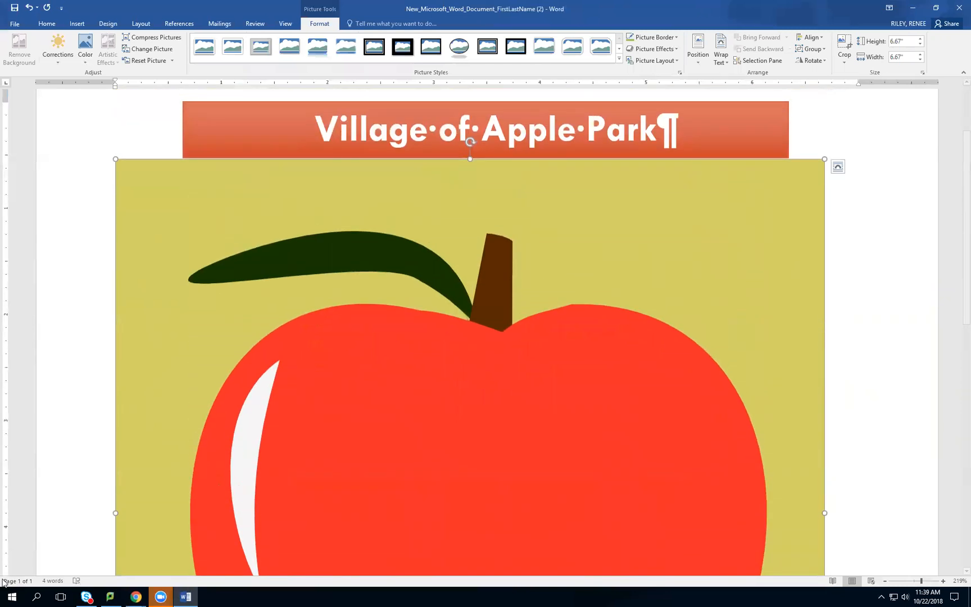
{"action": "mouse_move", "coordinate": [155, 595]}
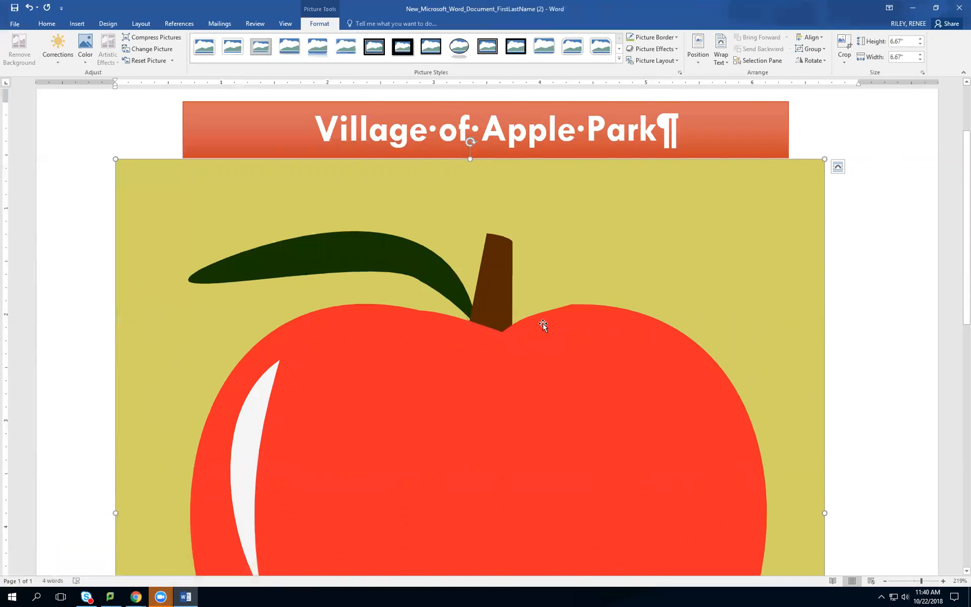
{"action": "left_click", "coordinate": [923, 73]}
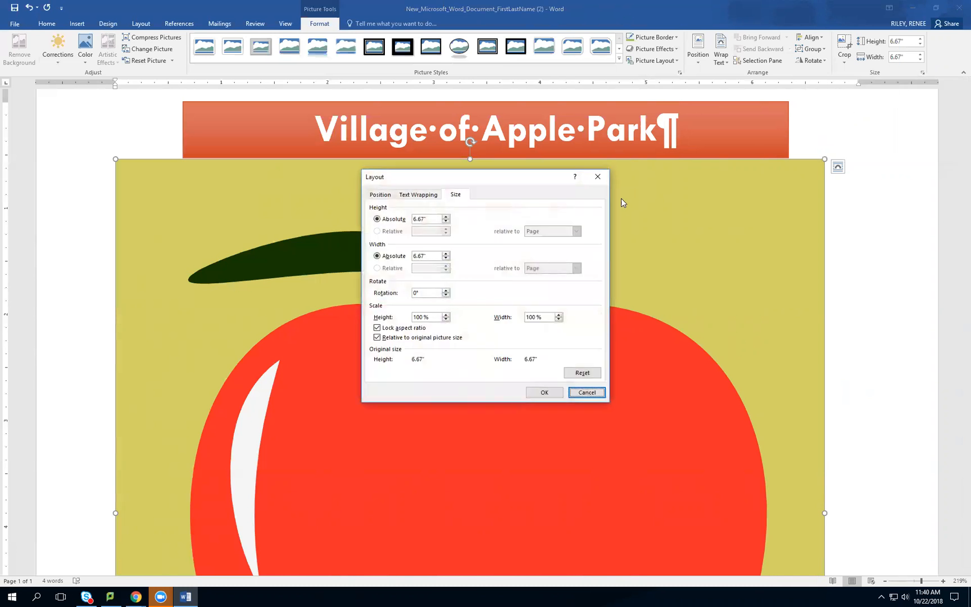
{"action": "left_click_drag", "start_coordinate": [431, 317], "coordinate": [350, 309]}
{"action": "type", "text": "8"}
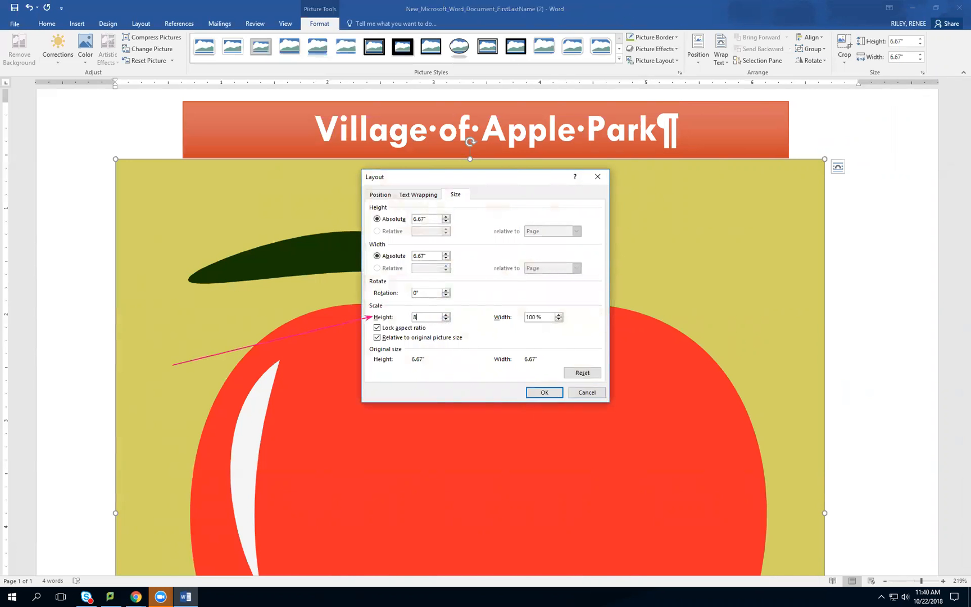
{"action": "key", "text": "Tab"}
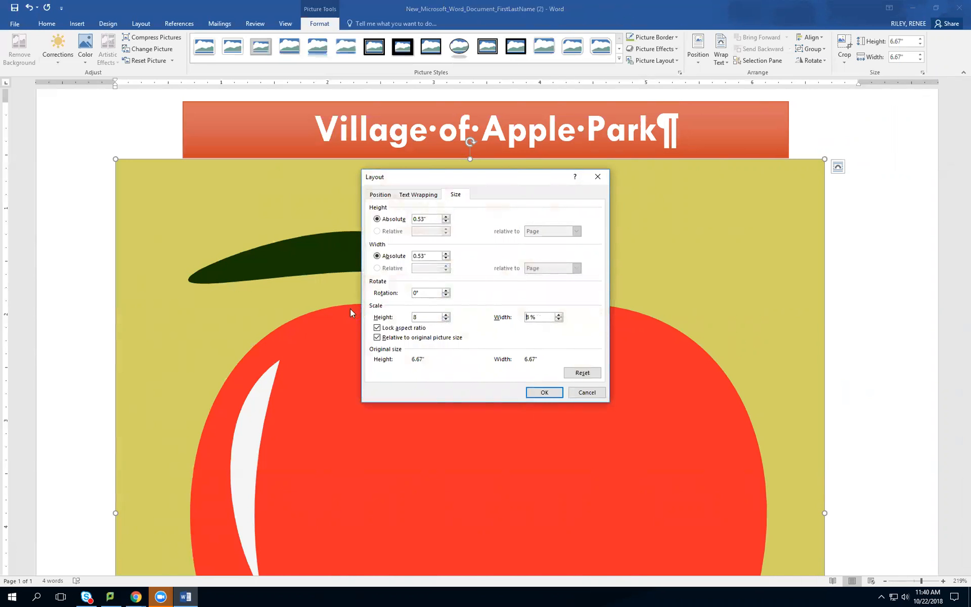
{"action": "left_click", "coordinate": [536, 393]}
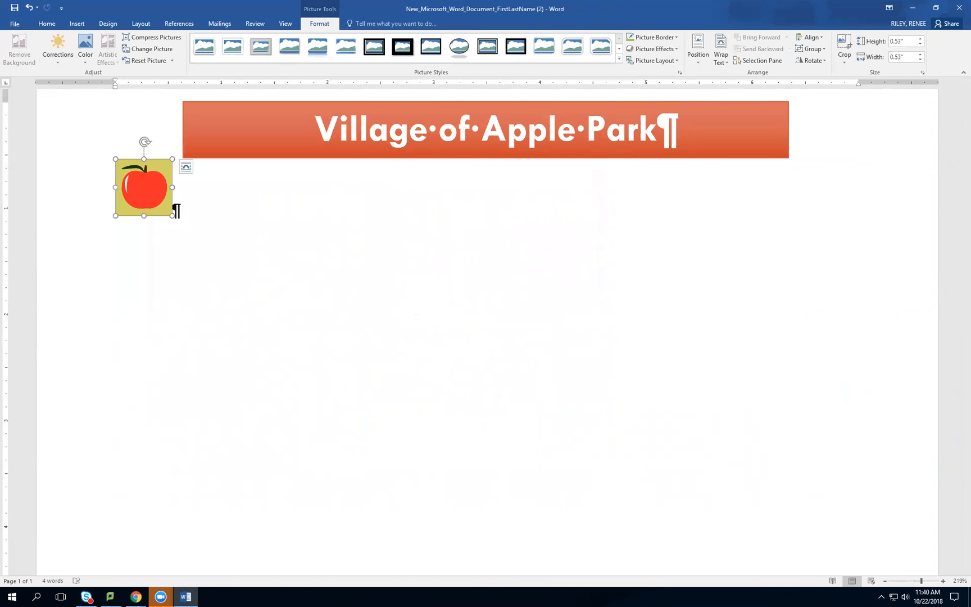
Recolor the small apple picture with the faded, washed-out color variation.
{"action": "key", "text": "alt+Tab"}
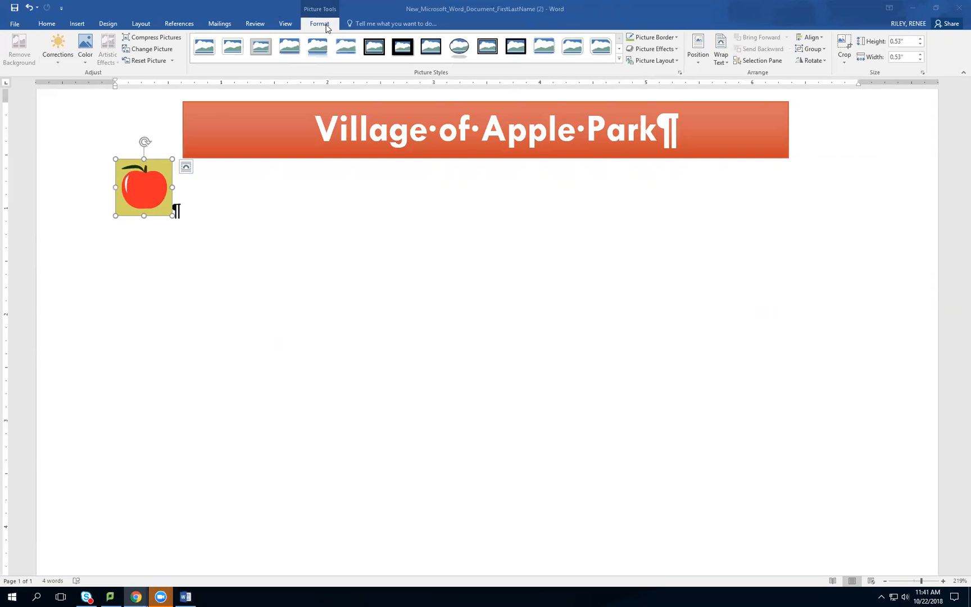
{"action": "left_click", "coordinate": [85, 56]}
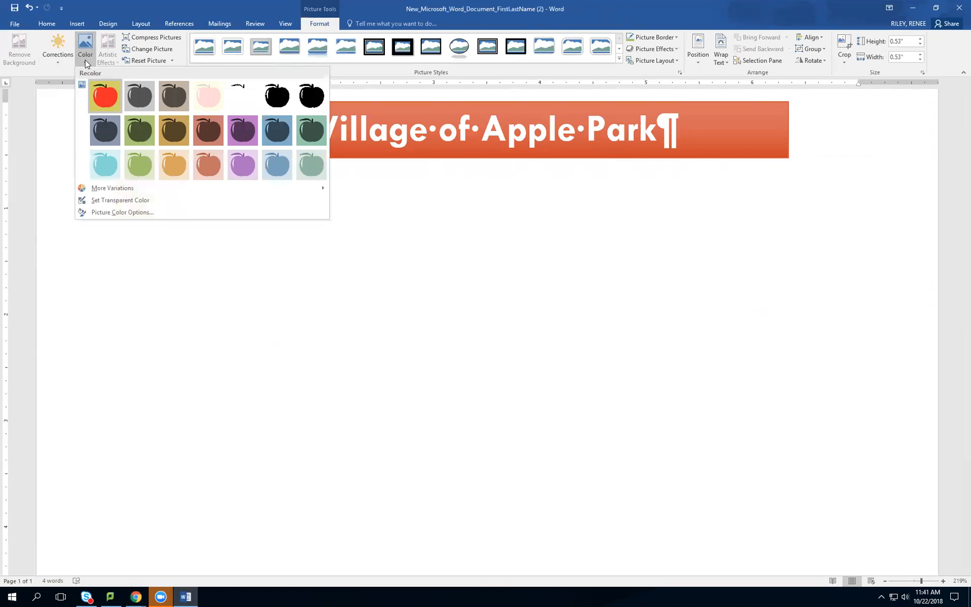
{"action": "left_click", "coordinate": [210, 98]}
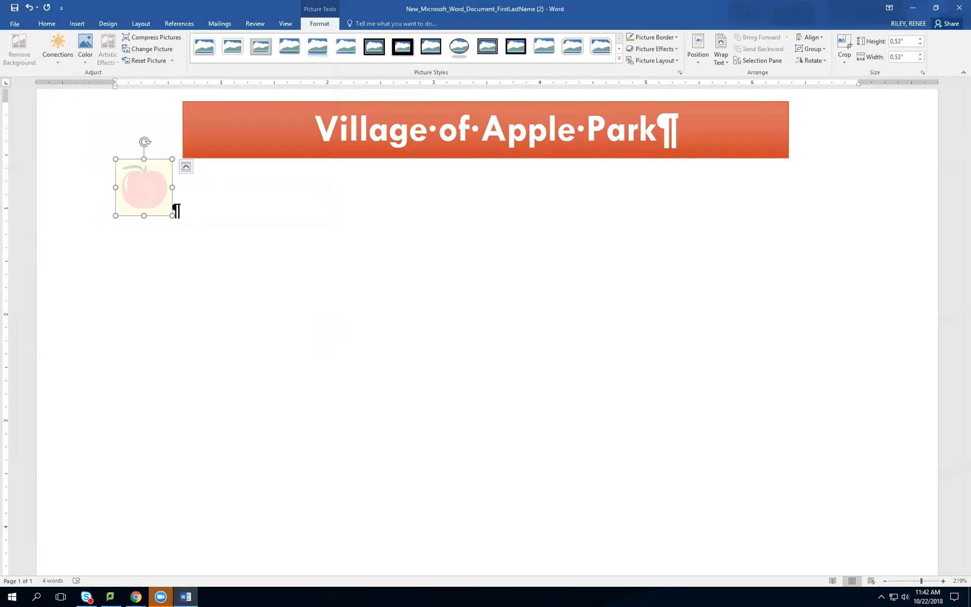
Select the apple picture and set its pale yellow background as the transparent color.
{"action": "key", "text": "alt+Tab"}
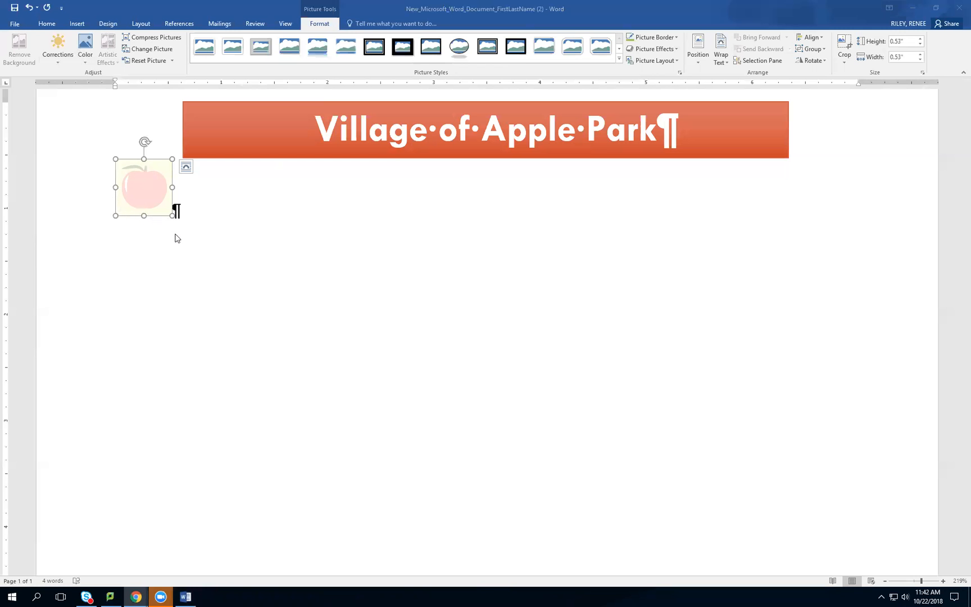
{"action": "left_click", "coordinate": [214, 247]}
{"action": "left_click", "coordinate": [151, 185]}
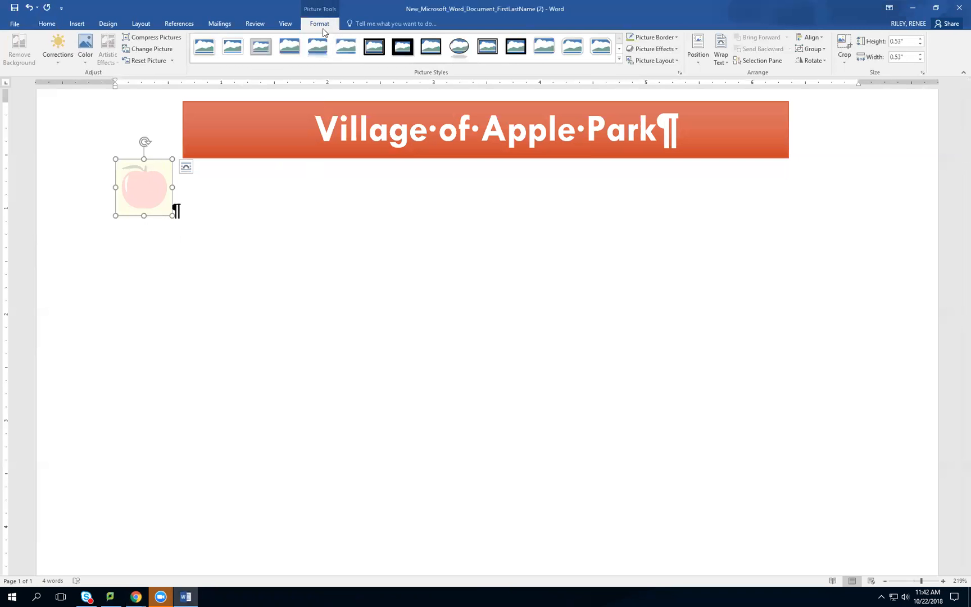
{"action": "left_click", "coordinate": [84, 62]}
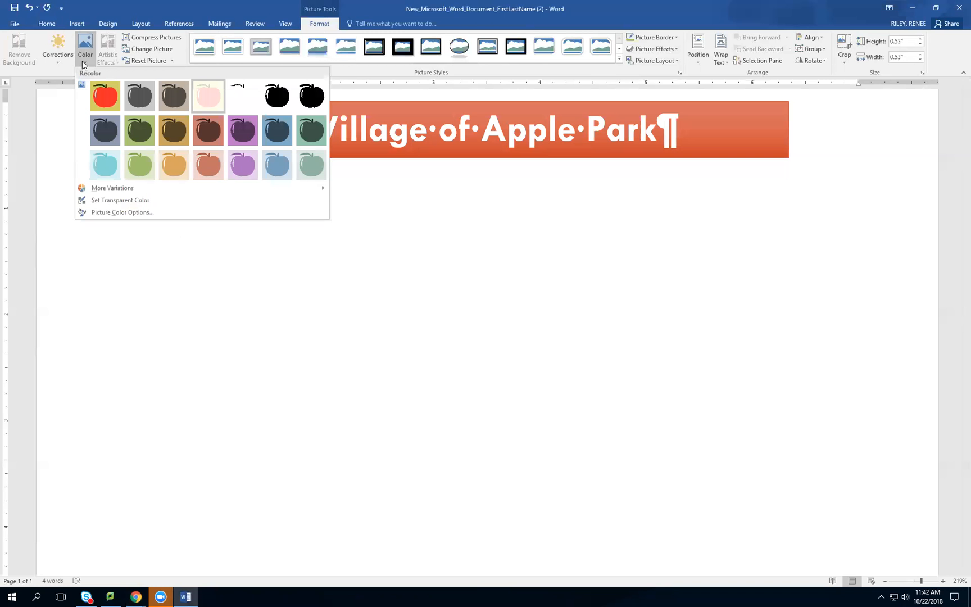
{"action": "left_click", "coordinate": [124, 202]}
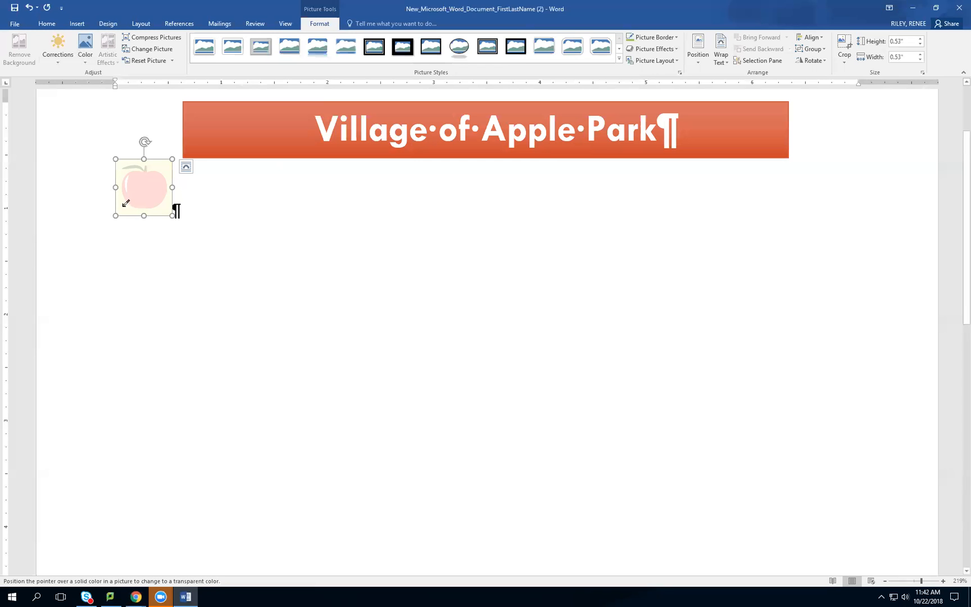
{"action": "left_click", "coordinate": [124, 205]}
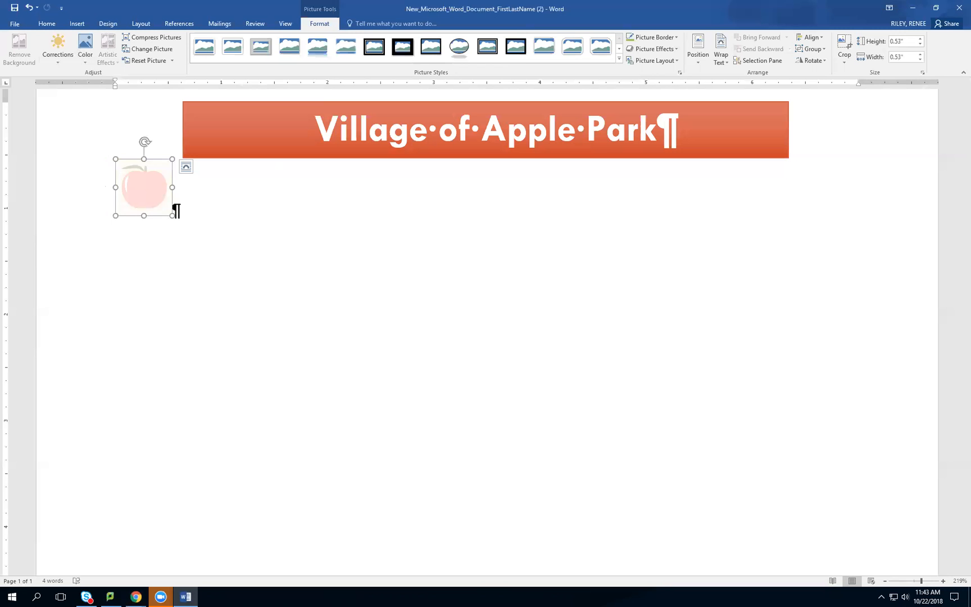
Darken the apple picture to deep red using the brightness/contrast correction one level below normal in both brightness and contrast.
{"action": "key", "text": "alt+Tab"}
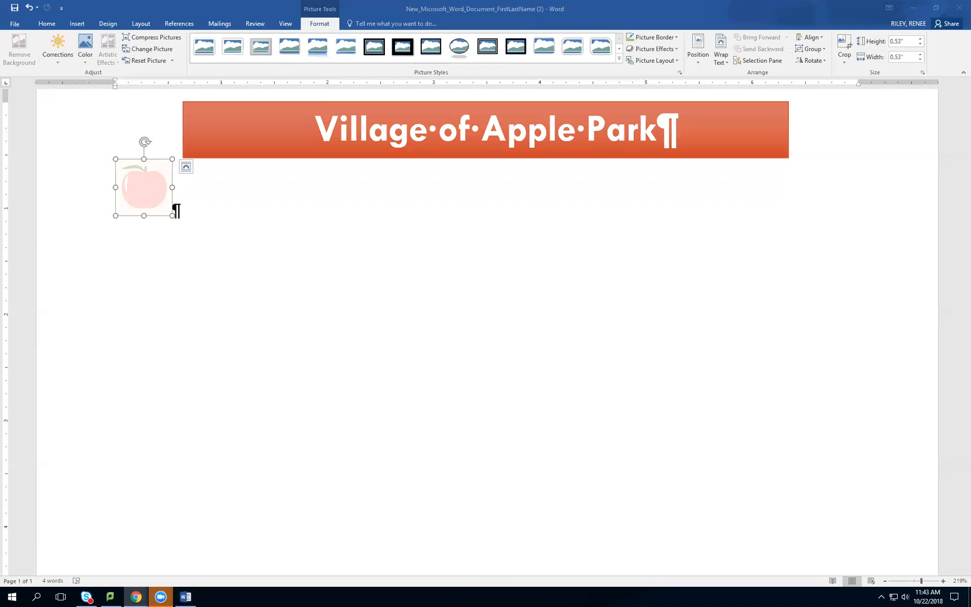
{"action": "left_click", "coordinate": [58, 56]}
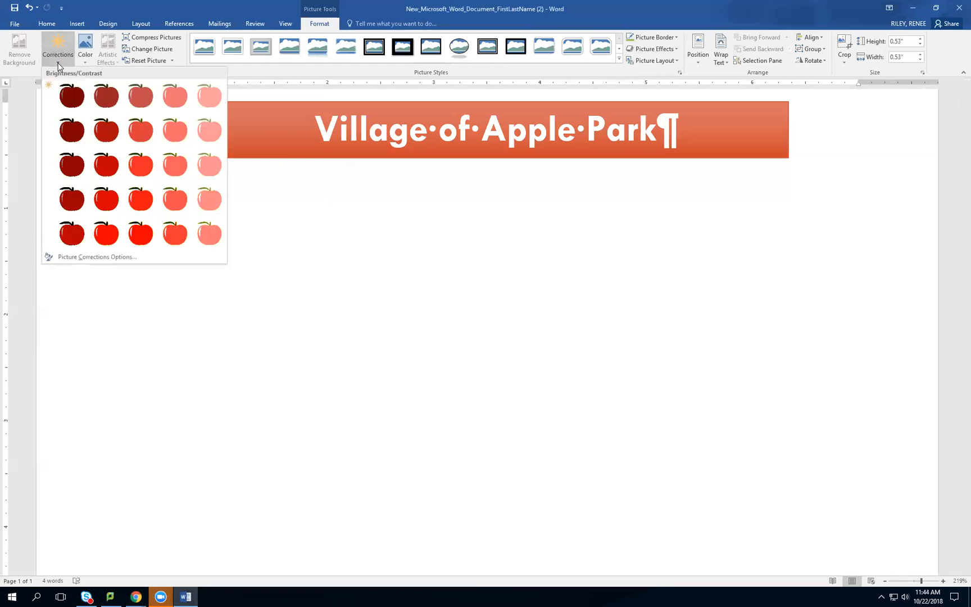
{"action": "left_click", "coordinate": [102, 135]}
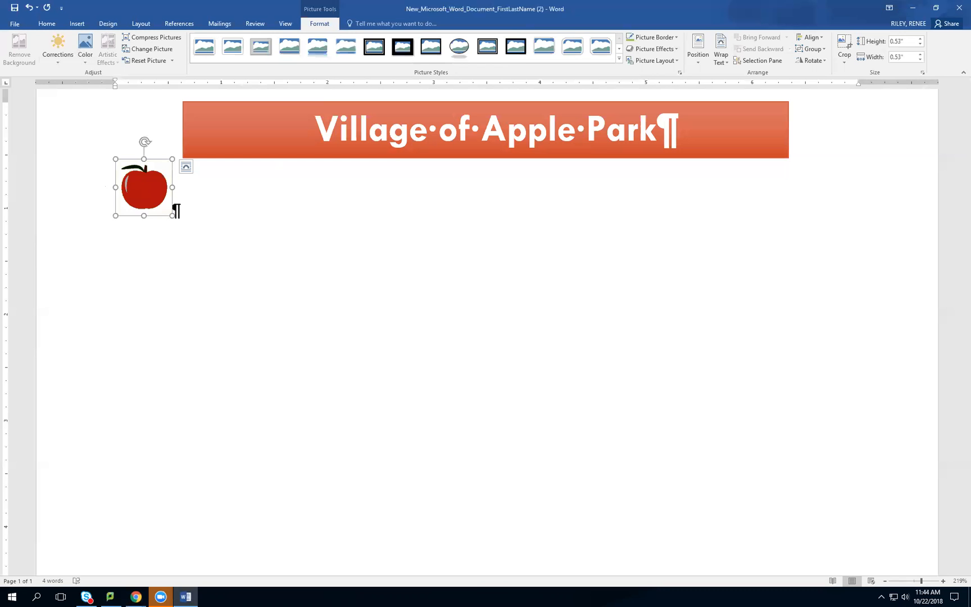
Give the apple picture a border in a dark shade of the green theme color, and deselect it.
{"action": "key", "text": "alt+Tab"}
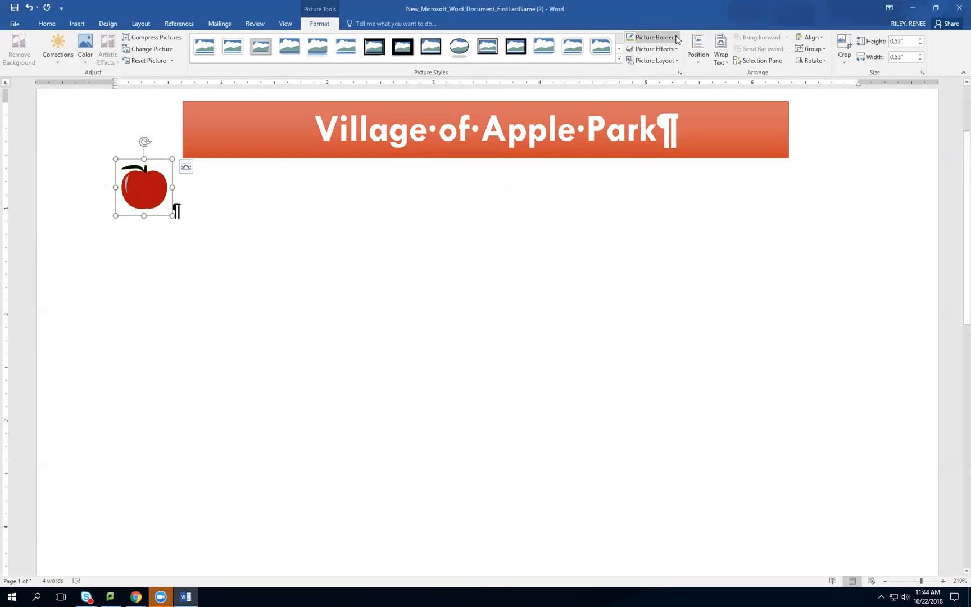
{"action": "left_click", "coordinate": [677, 38]}
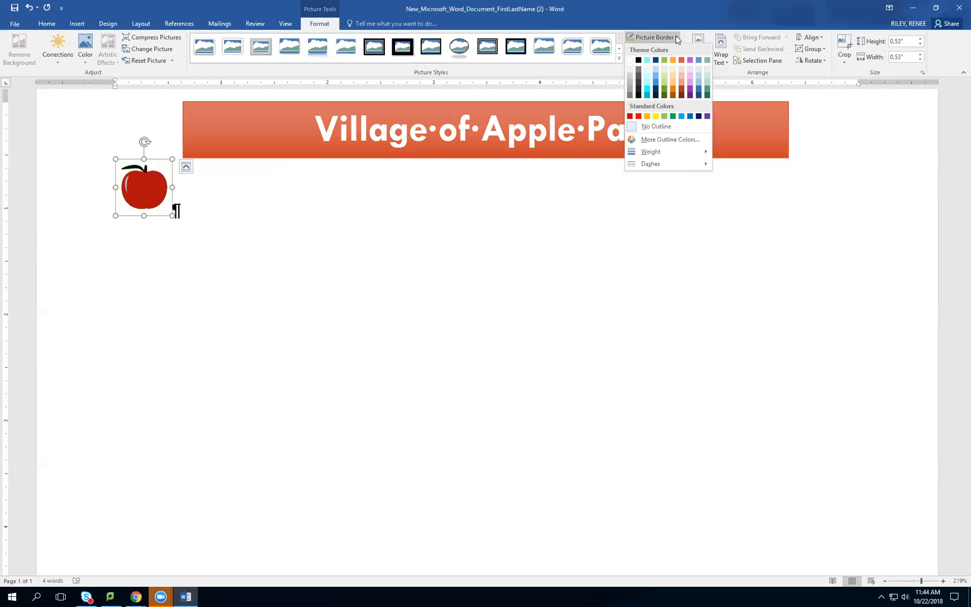
{"action": "left_click", "coordinate": [664, 91]}
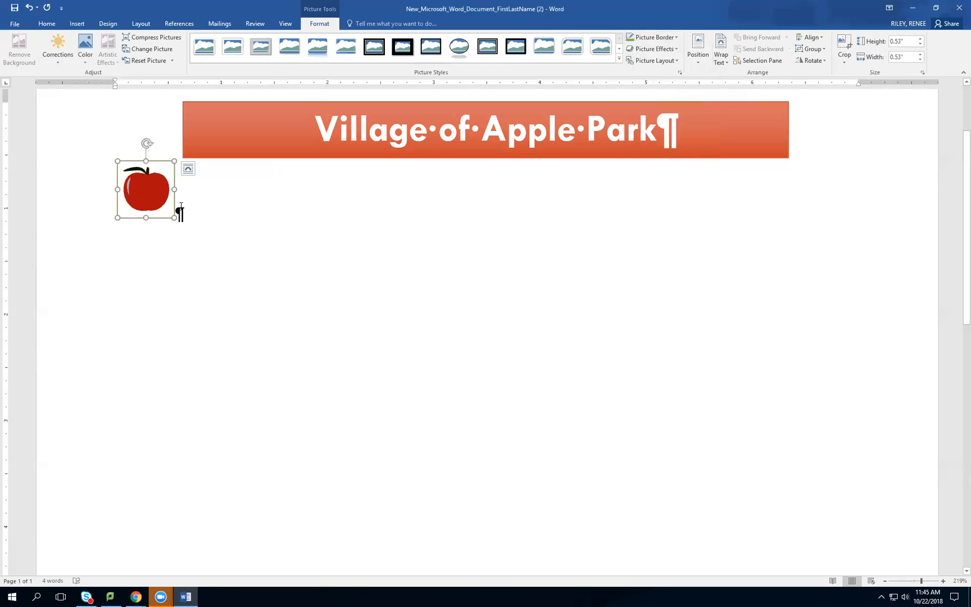
{"action": "left_click", "coordinate": [210, 199]}
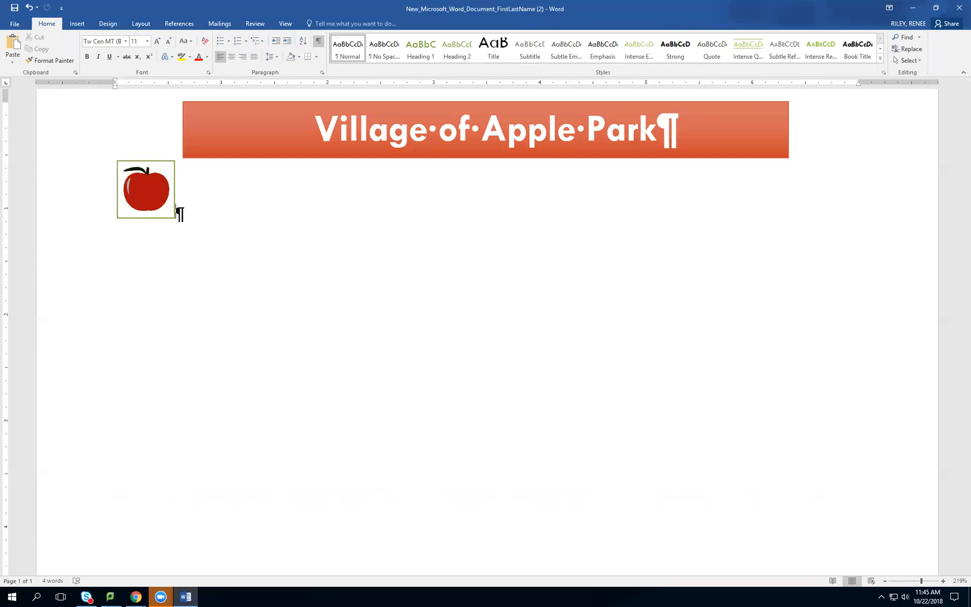
Set the apple picture's text wrapping to In Front of Text.
{"action": "key", "text": "alt+Tab"}
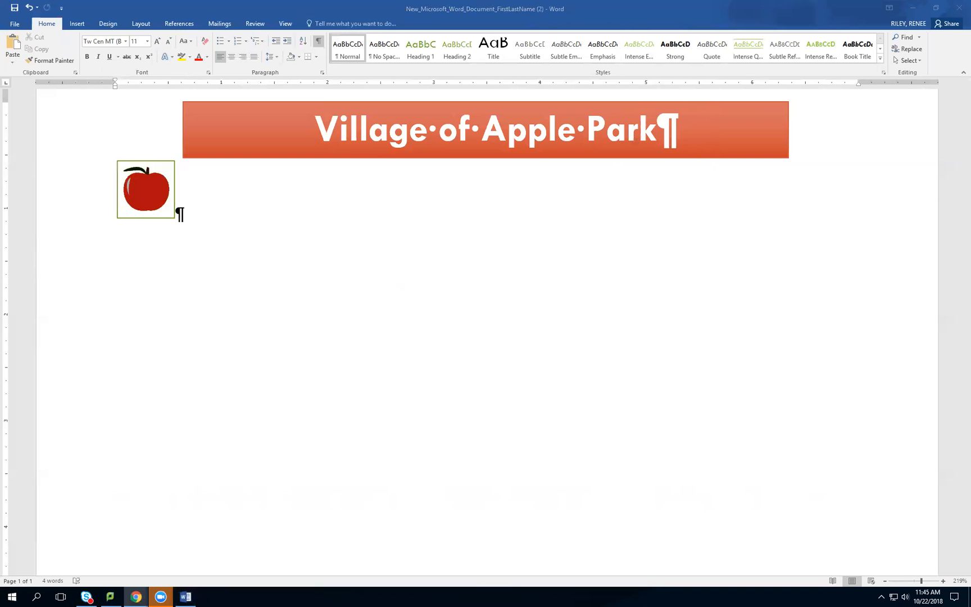
{"action": "left_click", "coordinate": [145, 196]}
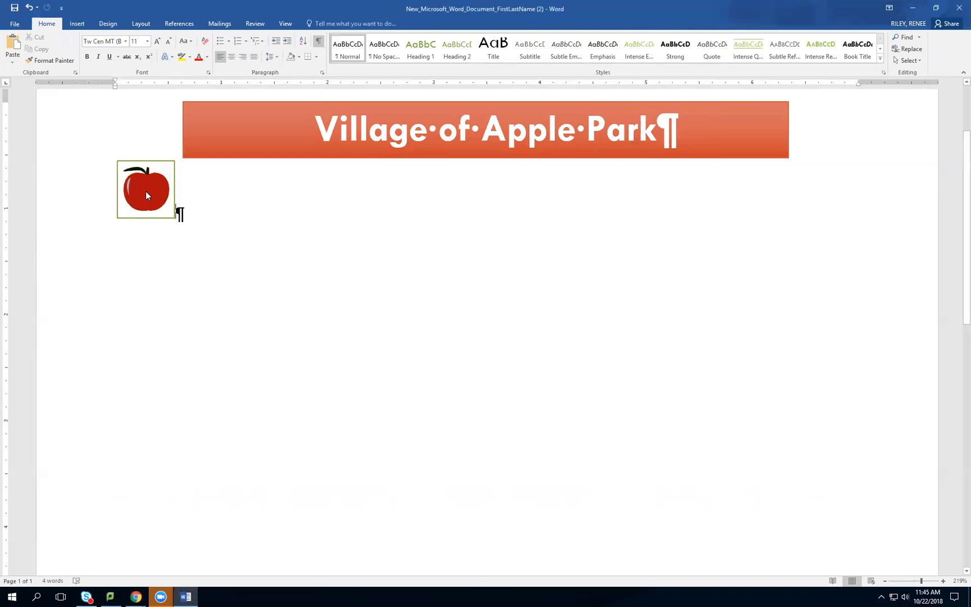
{"action": "left_click", "coordinate": [142, 202]}
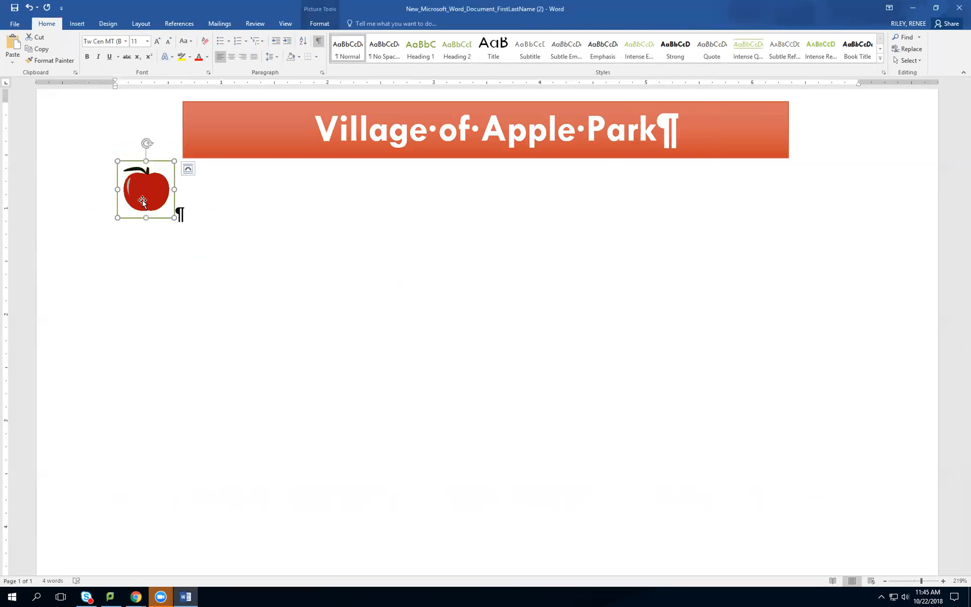
{"action": "left_click", "coordinate": [188, 171]}
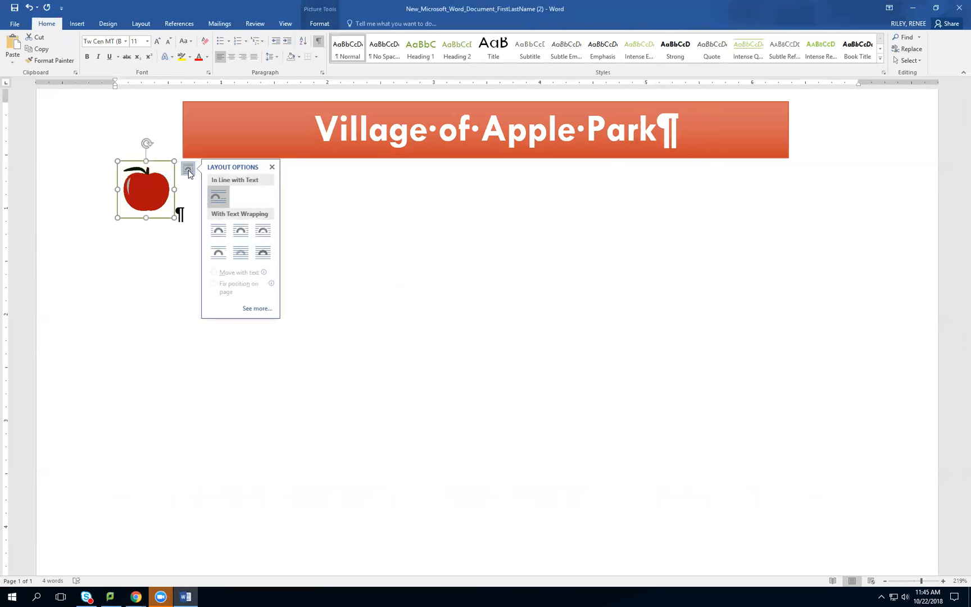
{"action": "left_click", "coordinate": [266, 257]}
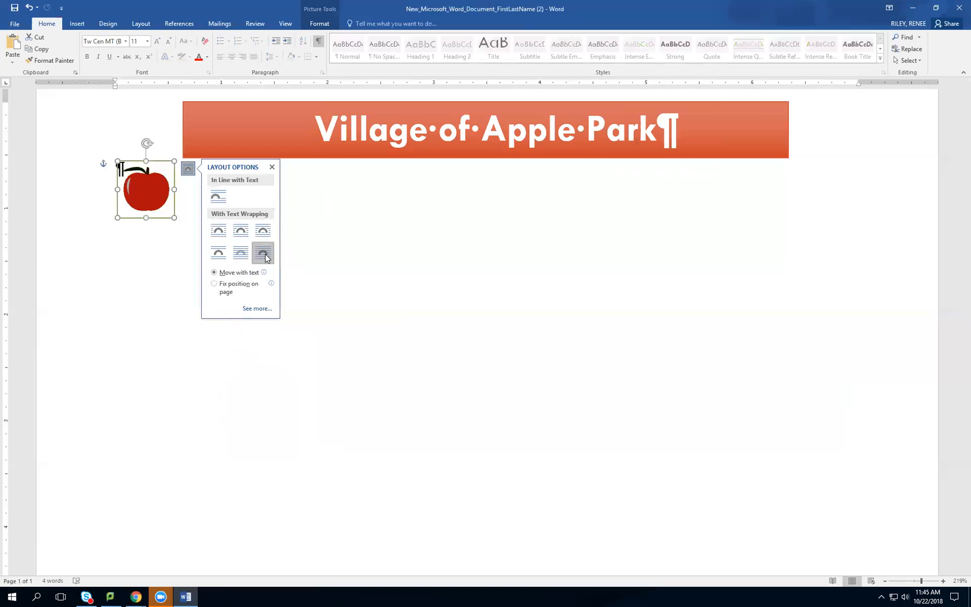
{"action": "left_click", "coordinate": [271, 168]}
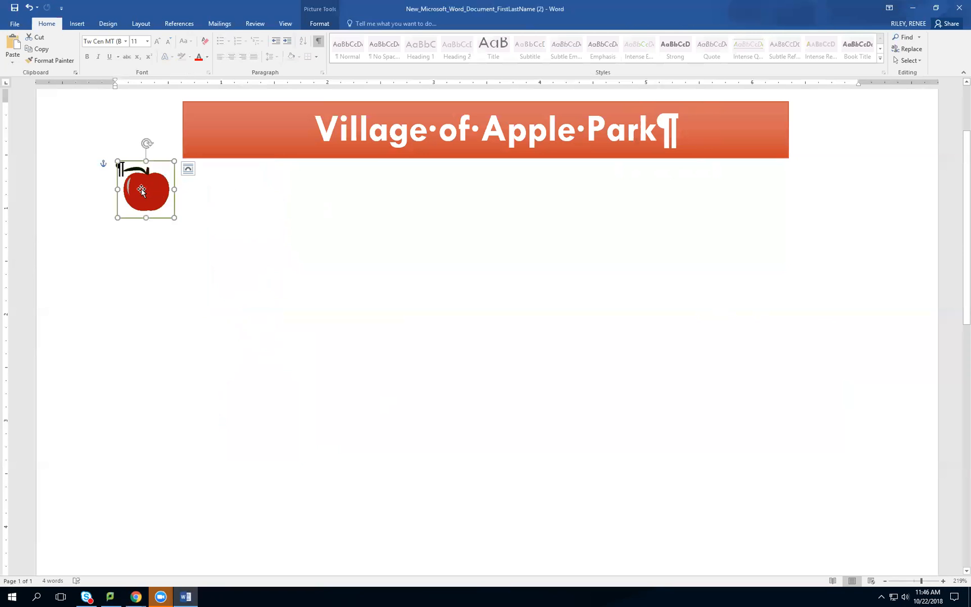
Move the apple picture up against the left end of the "Village of Apple Park" rectangle, aligned with its top edge.
{"action": "left_click_drag", "start_coordinate": [141, 192], "coordinate": [149, 131]}
{"action": "left_click", "coordinate": [228, 246]}
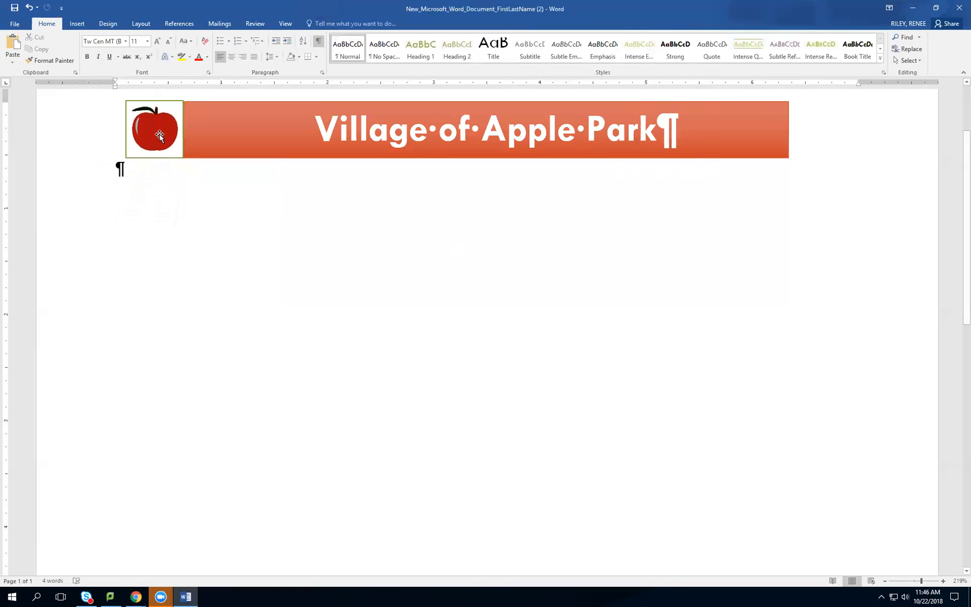
{"action": "mouse_move", "coordinate": [159, 132]}
{"action": "left_mouse_down"}
{"action": "mouse_move", "coordinate": [151, 137]}
{"action": "mouse_move", "coordinate": [162, 176]}
{"action": "mouse_move", "coordinate": [158, 136]}
{"action": "left_mouse_up"}
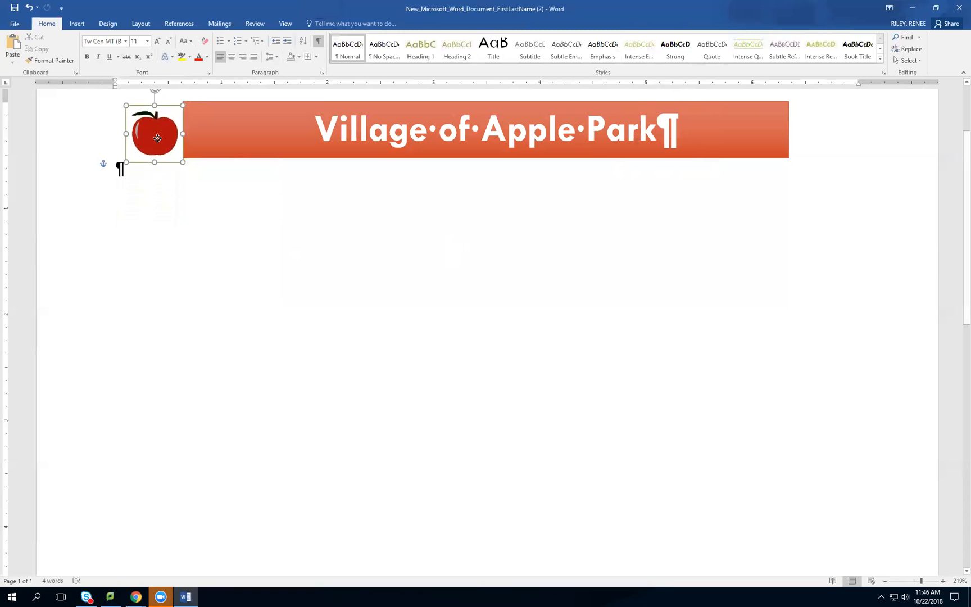
{"action": "left_click_drag", "start_coordinate": [157, 136], "coordinate": [158, 136]}
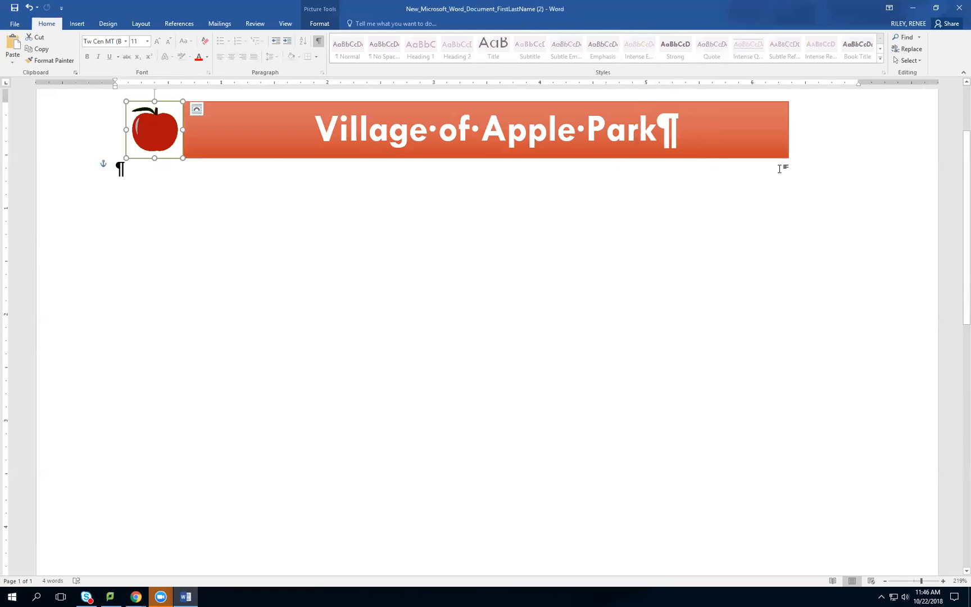
Copy the apple picture and paste the duplicate below the letterhead, keeping source formatting.
{"action": "right_click", "coordinate": [151, 134]}
{"action": "left_click", "coordinate": [169, 151]}
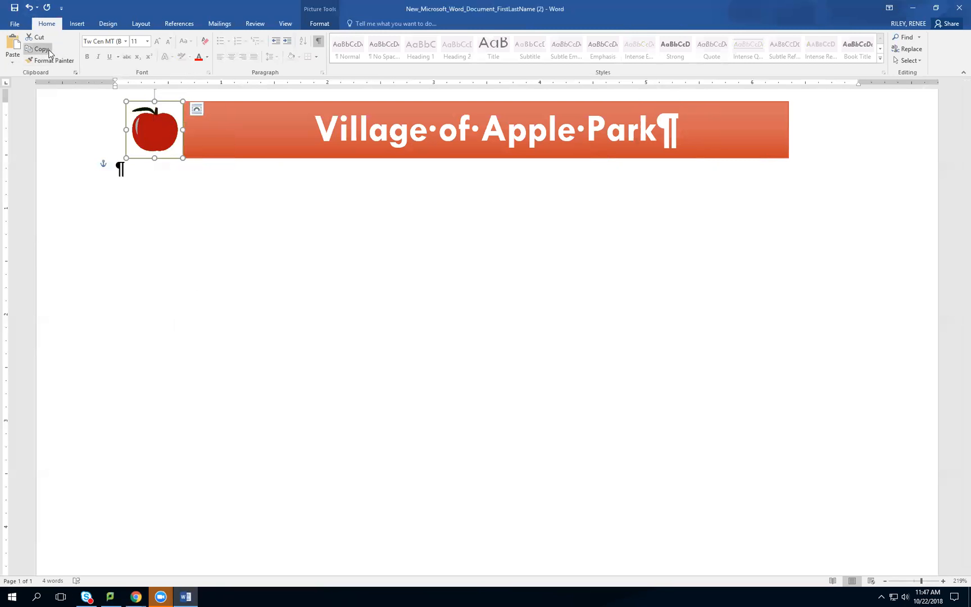
{"action": "right_click", "coordinate": [208, 223]}
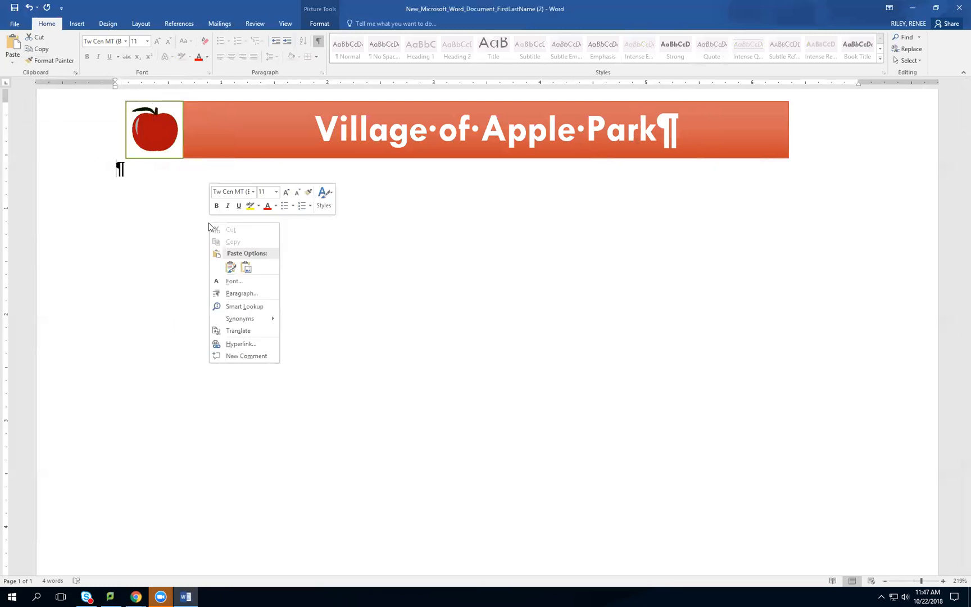
{"action": "left_click", "coordinate": [231, 267]}
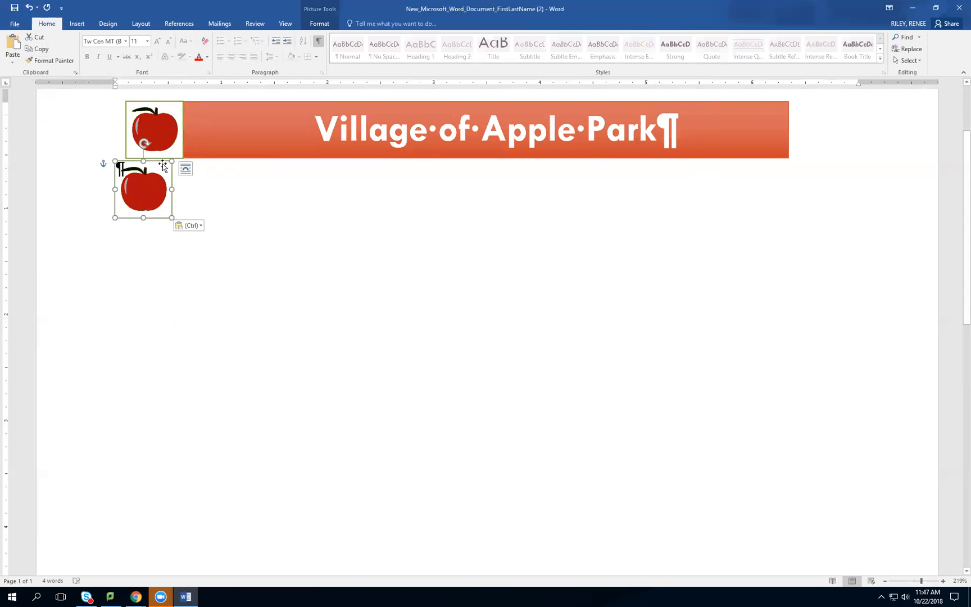
Move the pasted apple picture to the right end of the "Village of Apple Park" rectangle, level with the first apple.
{"action": "scroll", "coordinate": [425, 290], "scroll_direction": "up", "scroll_amount": 1}
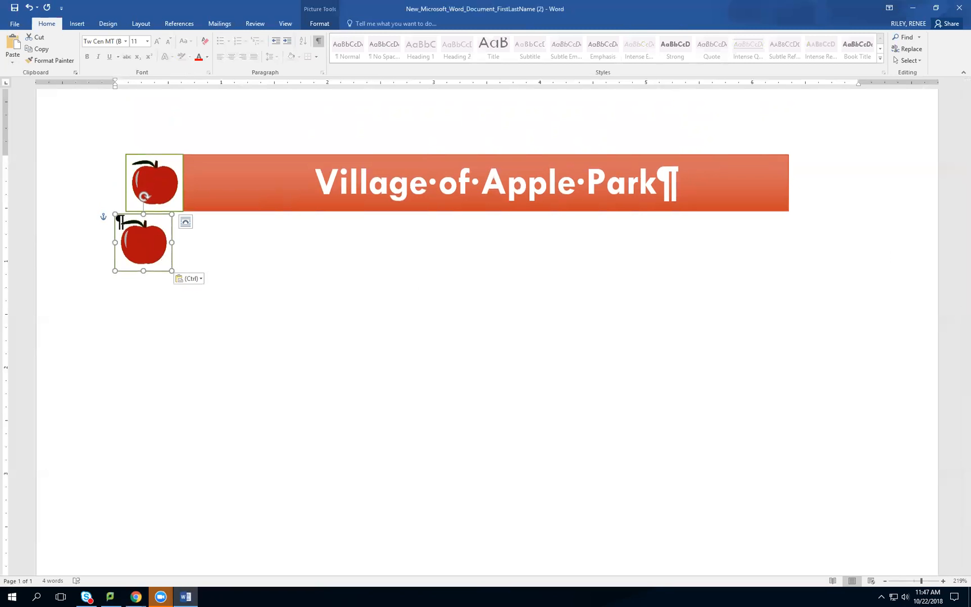
{"action": "key", "text": "alt+Tab"}
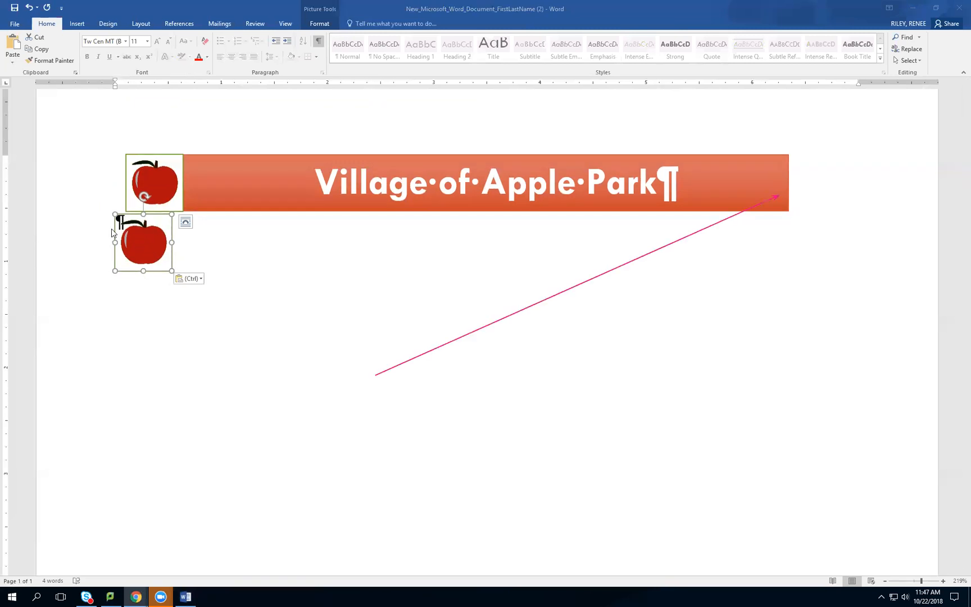
{"action": "left_click", "coordinate": [136, 222]}
{"action": "left_click_drag", "start_coordinate": [135, 221], "coordinate": [809, 166]}
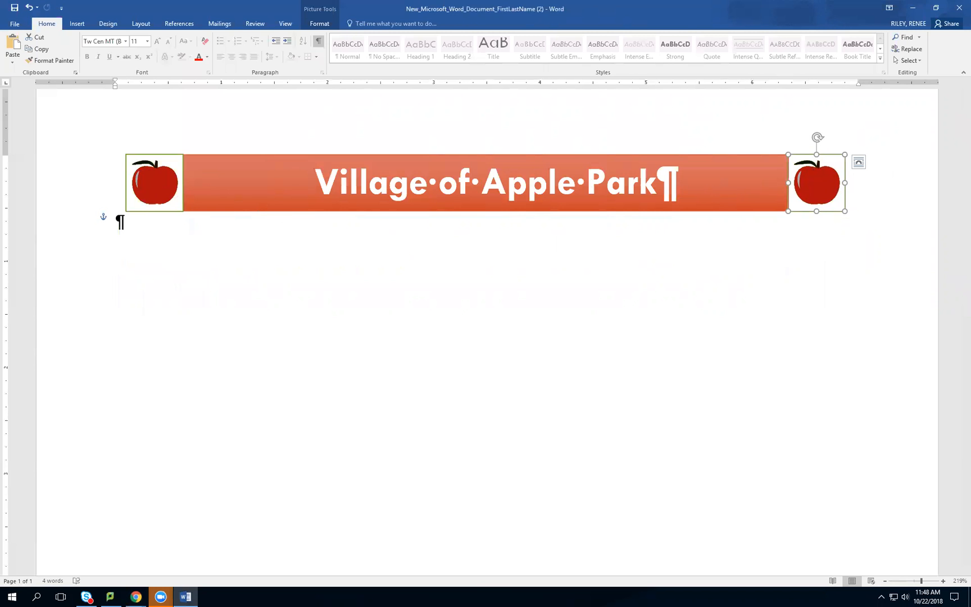
{"action": "left_click", "coordinate": [114, 159]}
{"action": "left_click", "coordinate": [876, 160]}
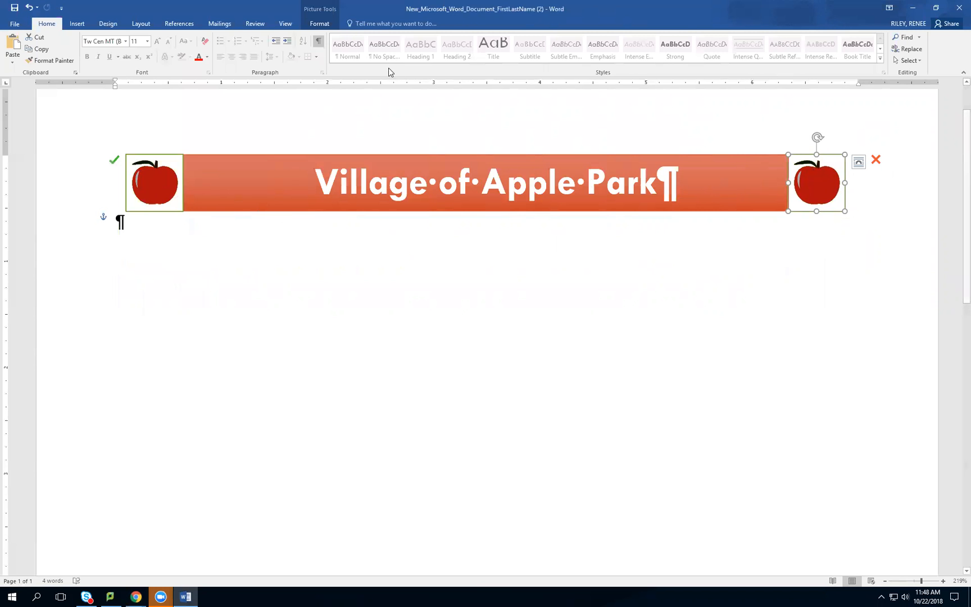
Flip the apple picture at the rectangle's right end horizontally.
{"action": "left_click", "coordinate": [320, 23]}
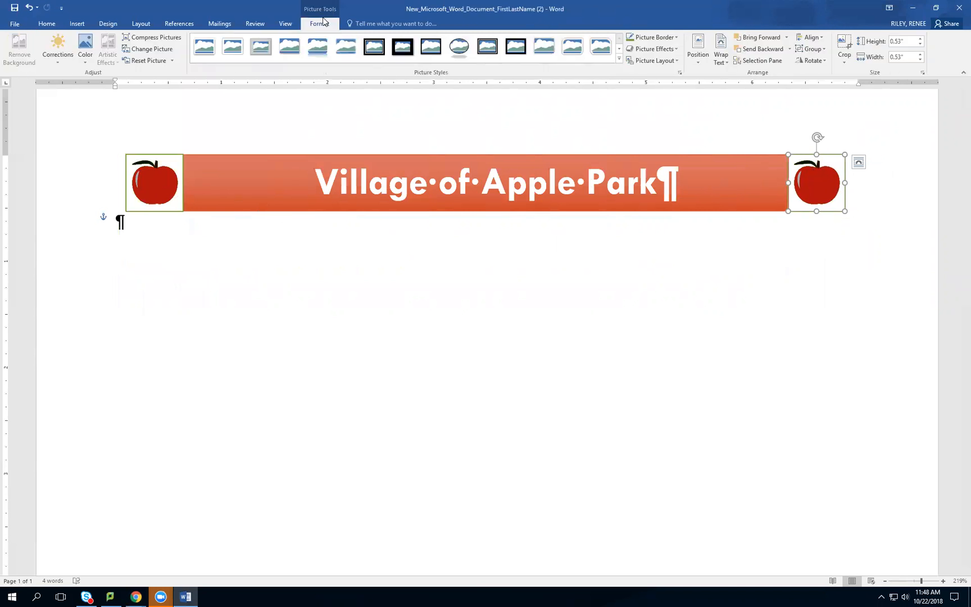
{"action": "left_click", "coordinate": [826, 60]}
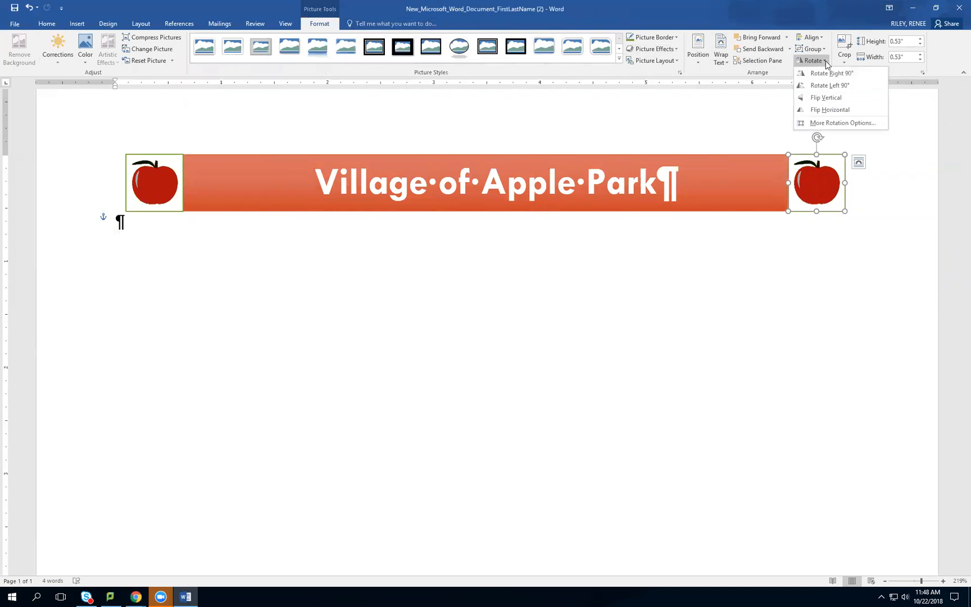
{"action": "left_click", "coordinate": [833, 110]}
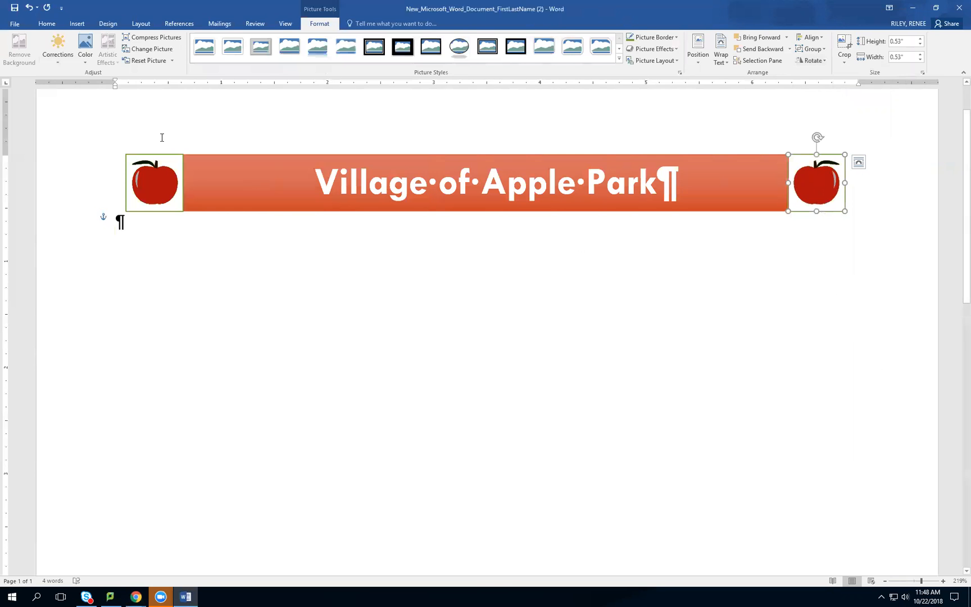
Save the document as New_Microsoft_Word_Document_FirstLastName (2) in the CIS101 folder under Documents.
{"action": "left_click", "coordinate": [16, 24]}
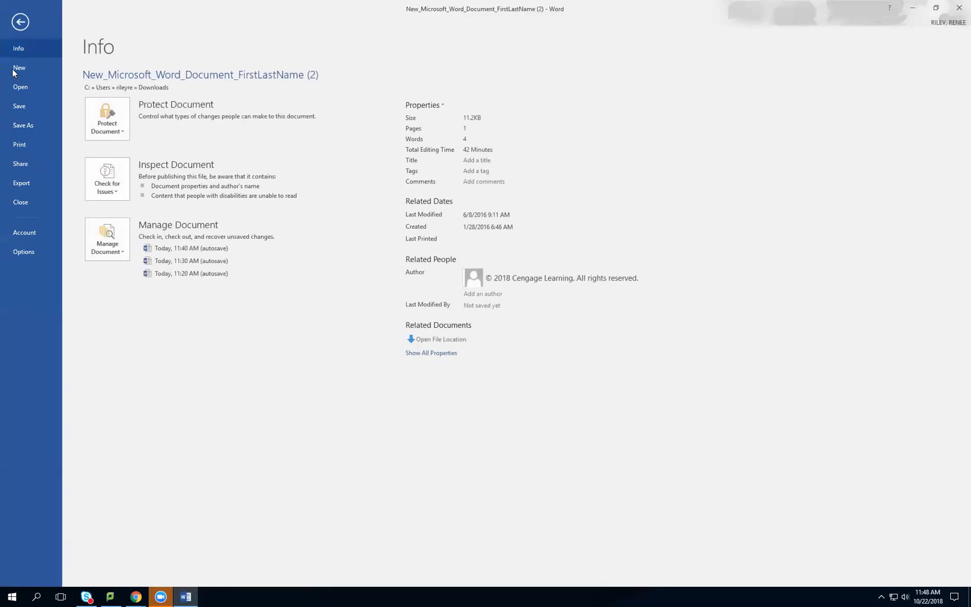
{"action": "left_click", "coordinate": [34, 123]}
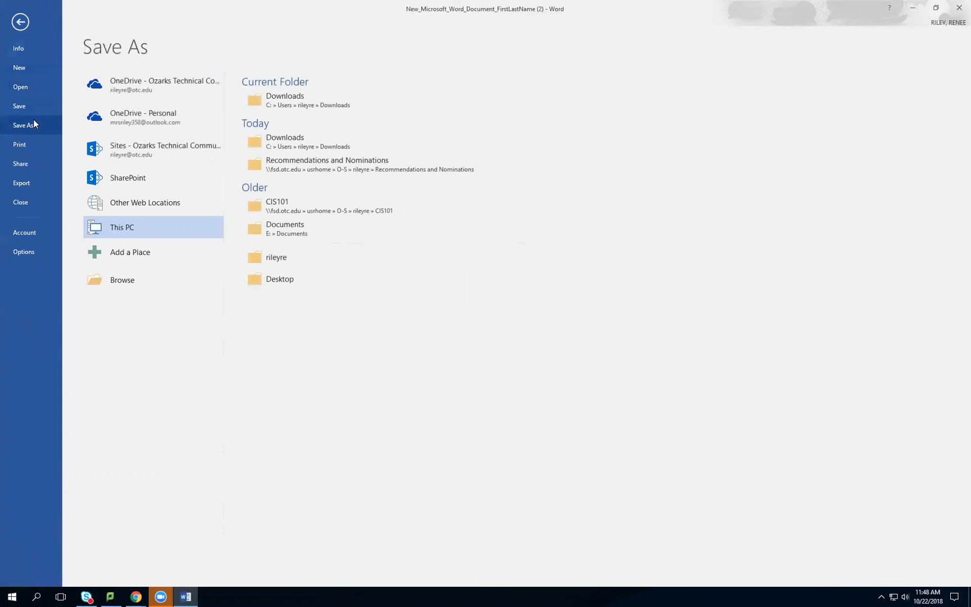
{"action": "left_click", "coordinate": [136, 281]}
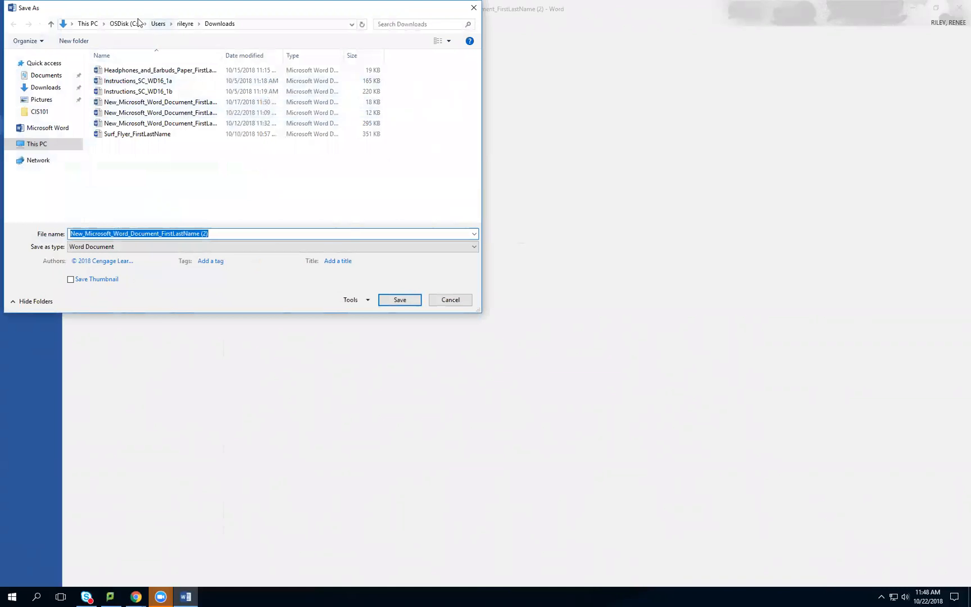
{"action": "left_click", "coordinate": [50, 79]}
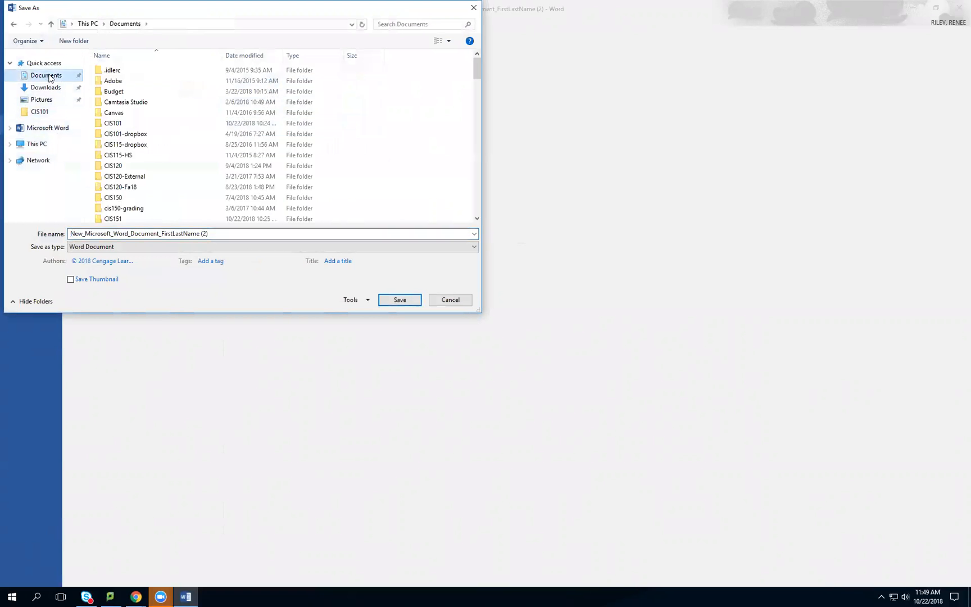
{"action": "double_click", "coordinate": [118, 124]}
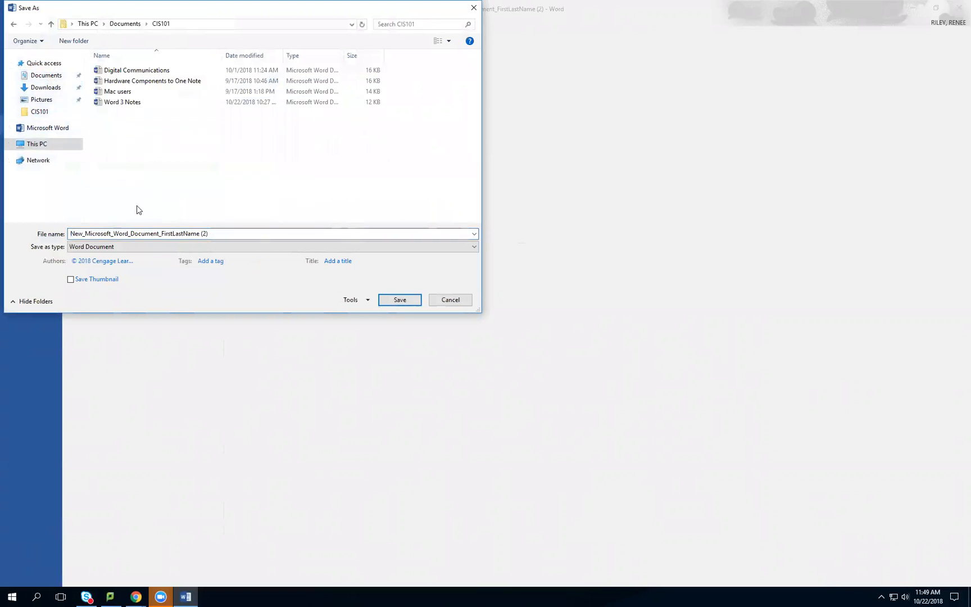
{"action": "left_click", "coordinate": [242, 237]}
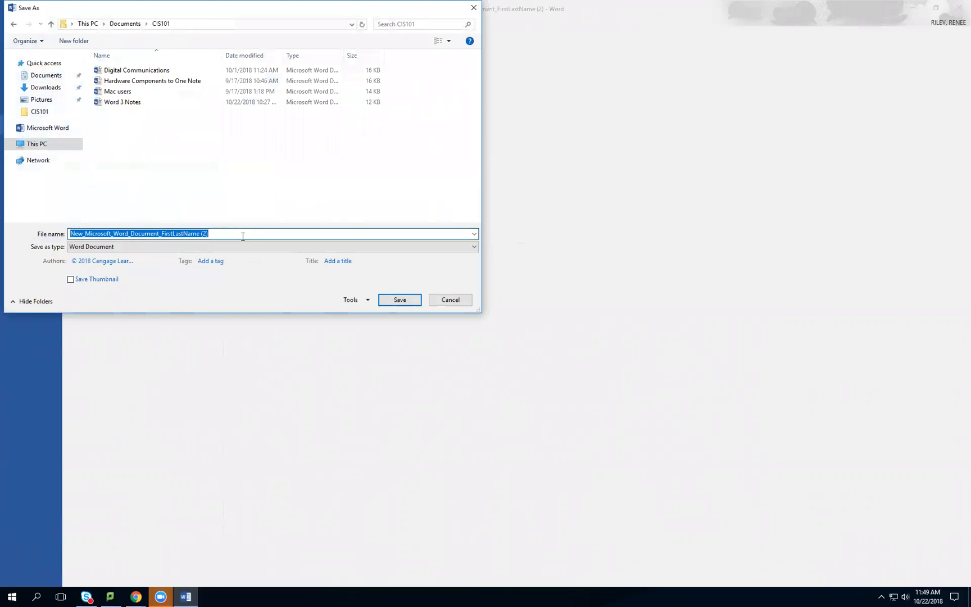
{"action": "left_click", "coordinate": [400, 300]}
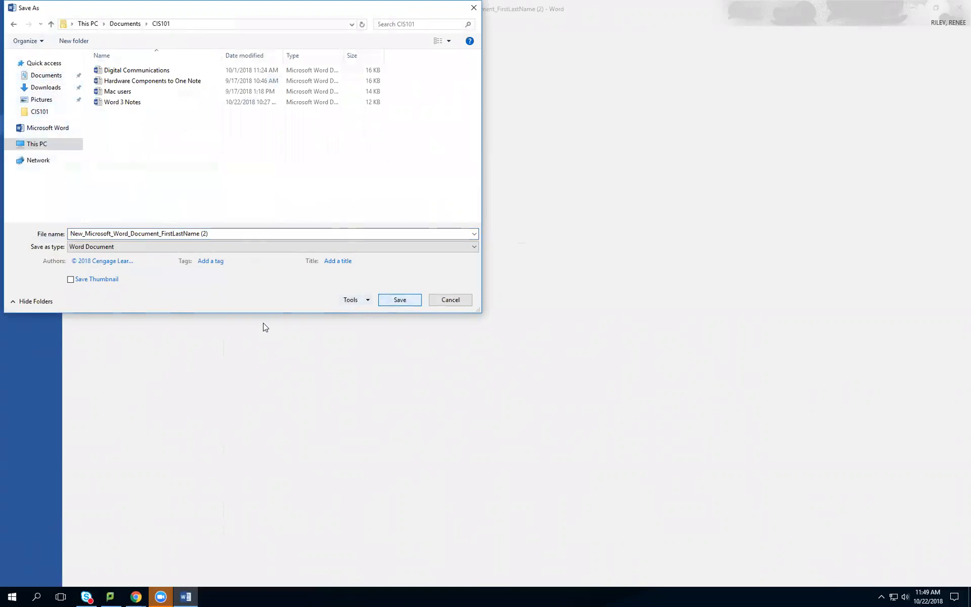
{"action": "left_click", "coordinate": [398, 300]}
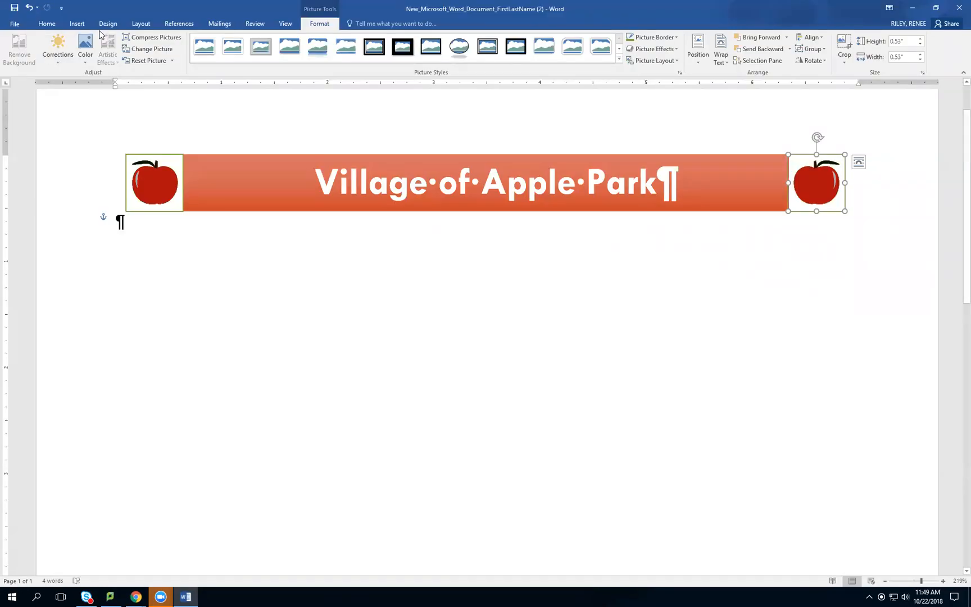
Reopen the Save As dialog for the letter and browse to the Documents folder.
{"action": "left_click", "coordinate": [14, 24]}
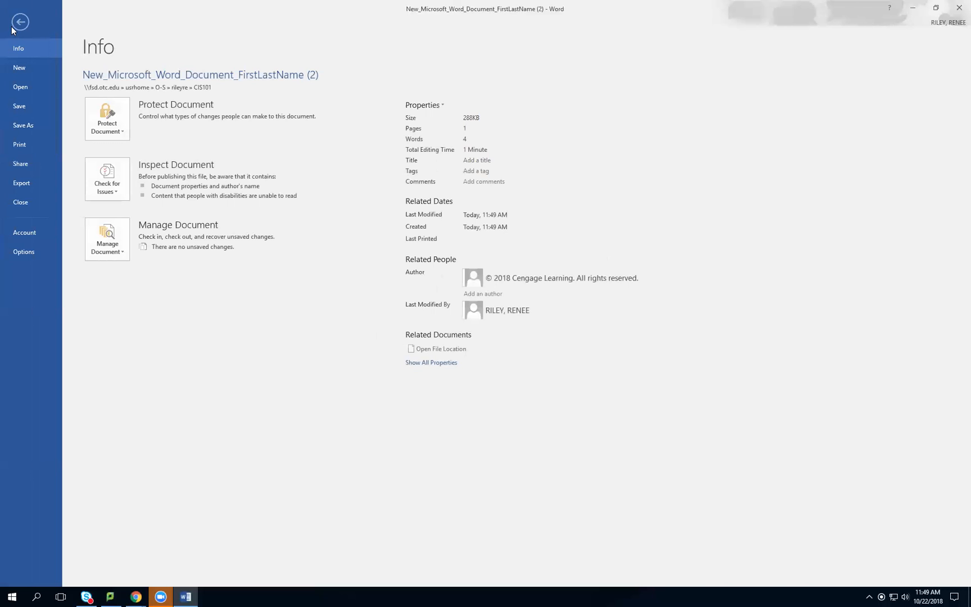
{"action": "left_click", "coordinate": [30, 125]}
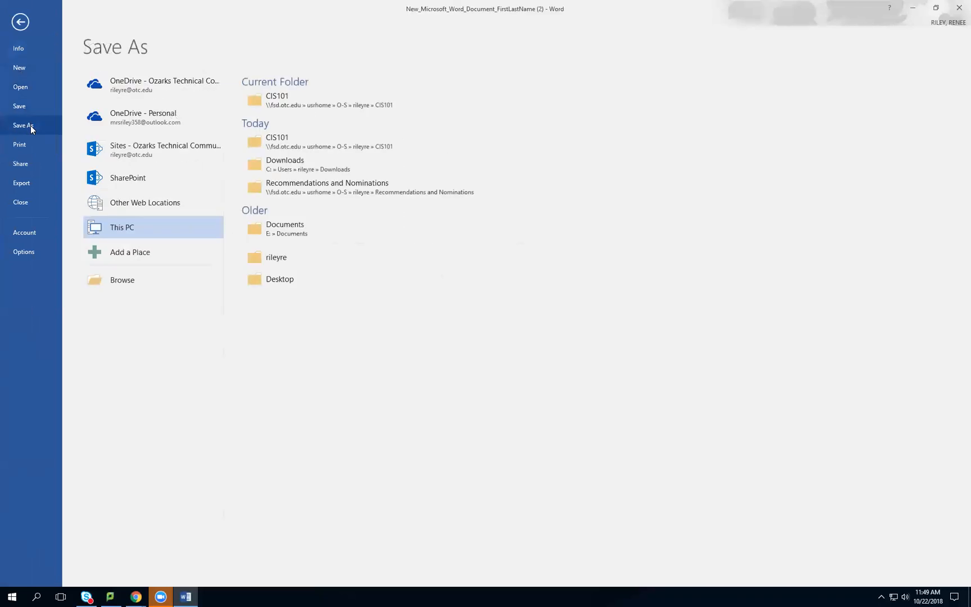
{"action": "left_click", "coordinate": [124, 279]}
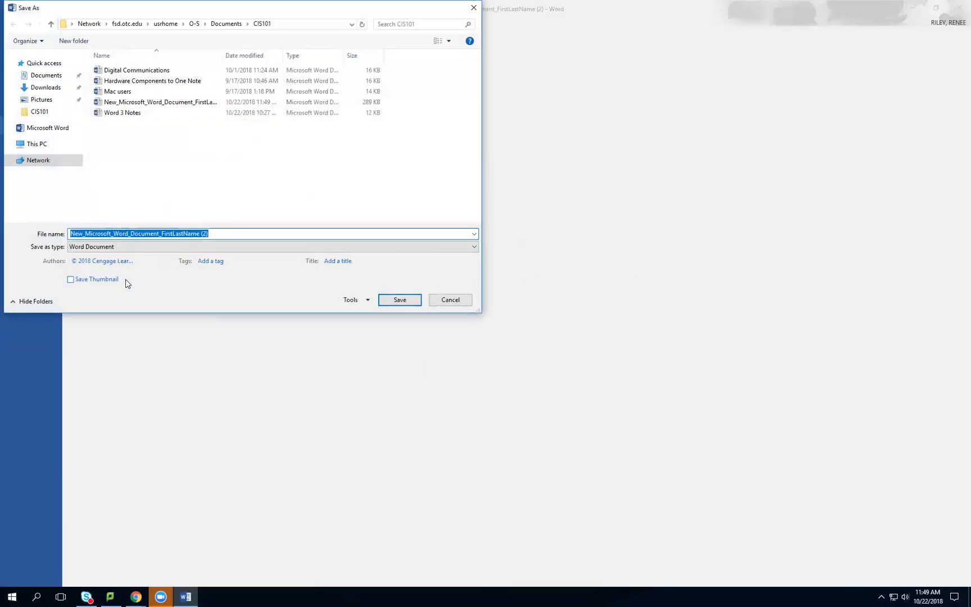
{"action": "left_click", "coordinate": [42, 76]}
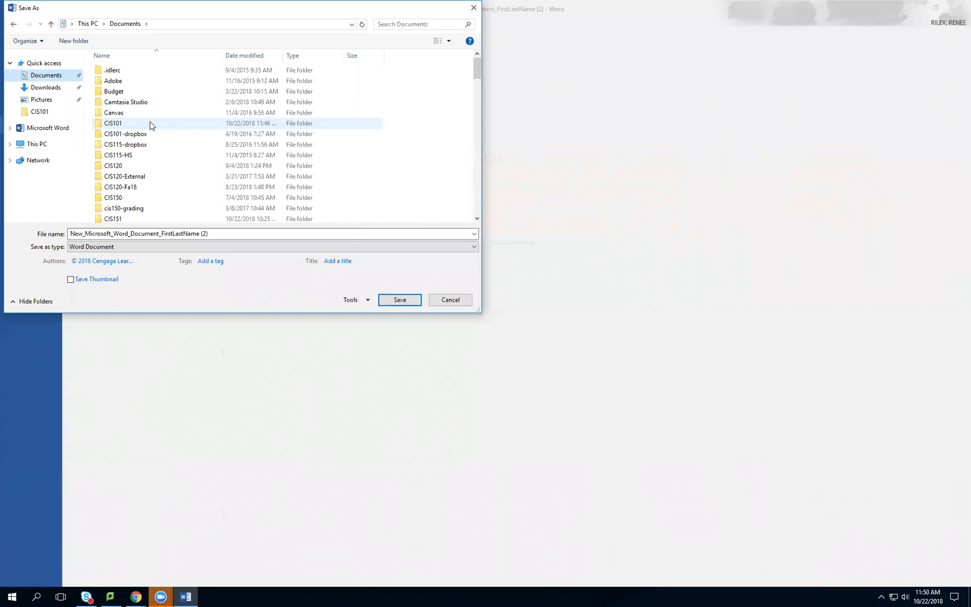
{"action": "left_click", "coordinate": [268, 5]}
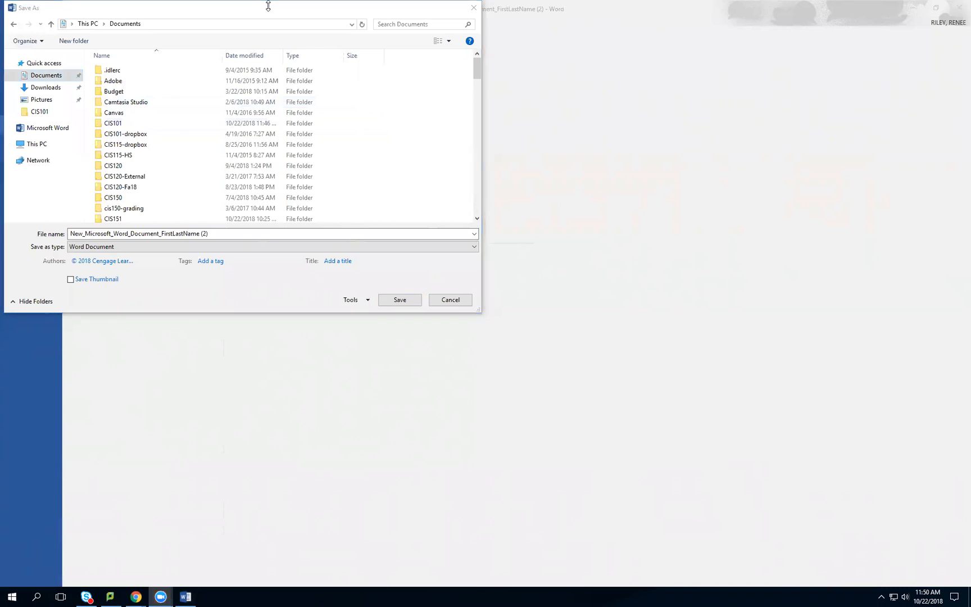